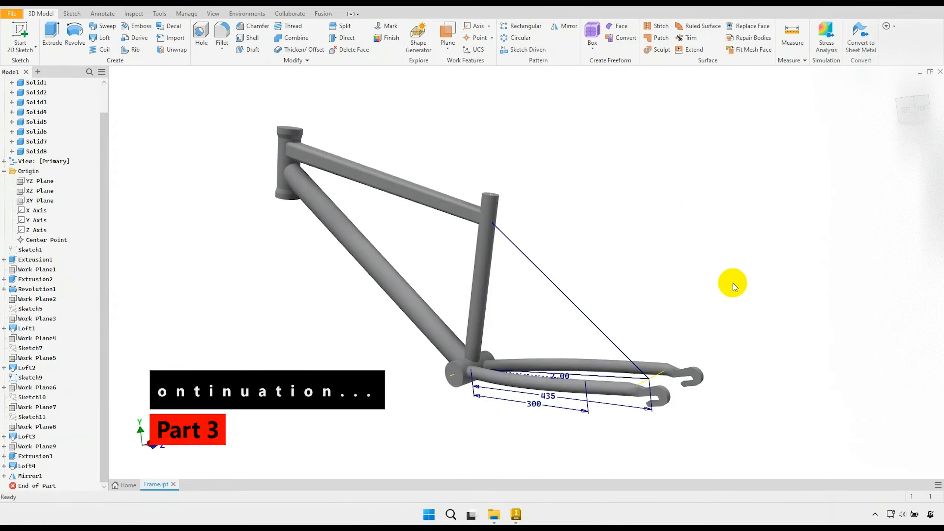
- Start a new sketch on the outer flat face of the near hook-shaped rear dropout
scroll(725, 283, down, 4)
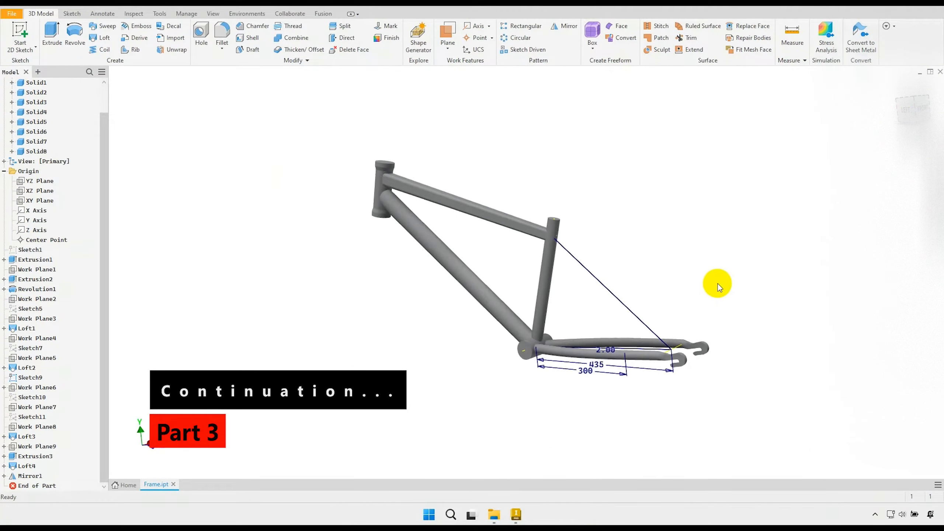
scroll(654, 335, up, 5)
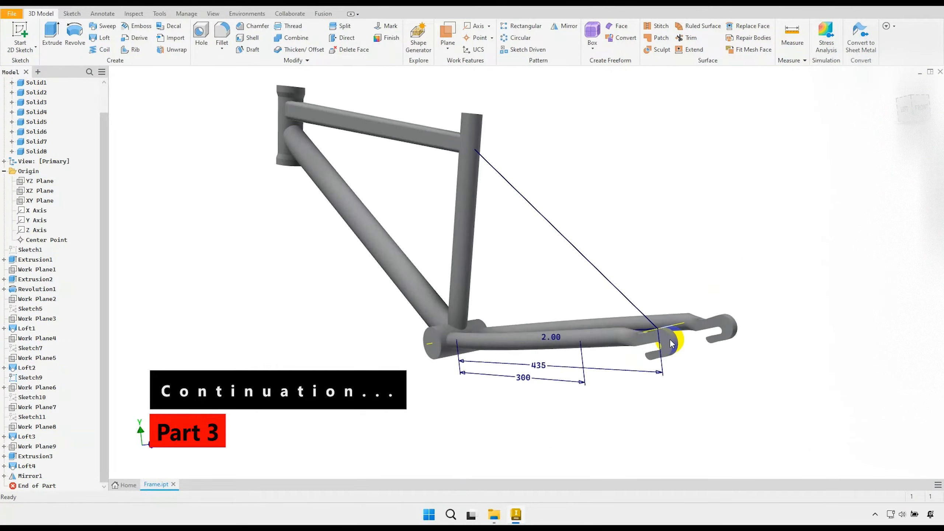
shift+middle_drag(612, 312, 616, 321)
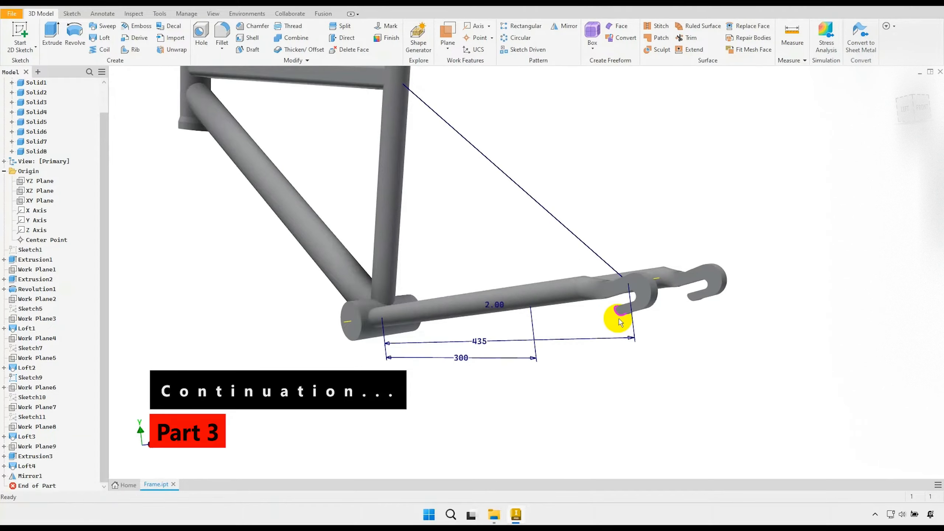
scroll(615, 323, up, 3)
click(694, 220)
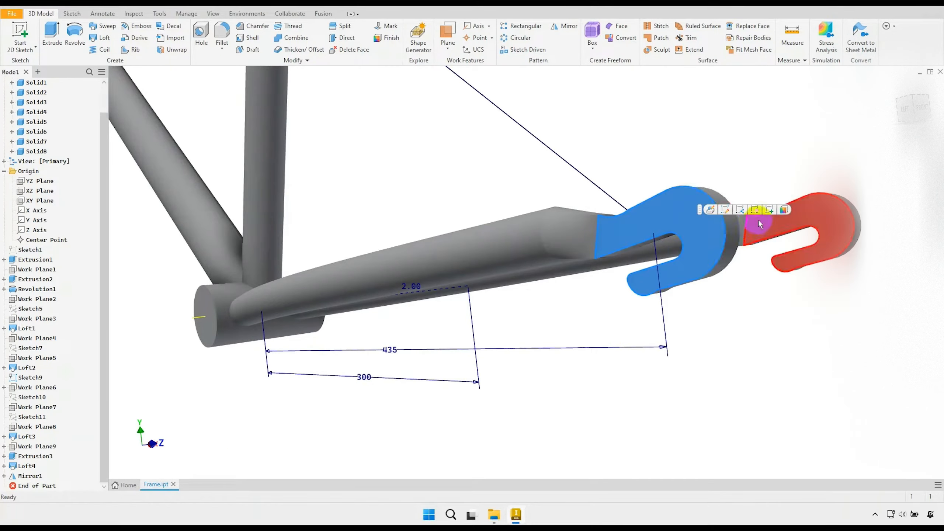
click(770, 210)
- Project the rounded inner end of the dropout slot into the sketch and convert the projected arc to construction geometry
scroll(706, 237, down, 3)
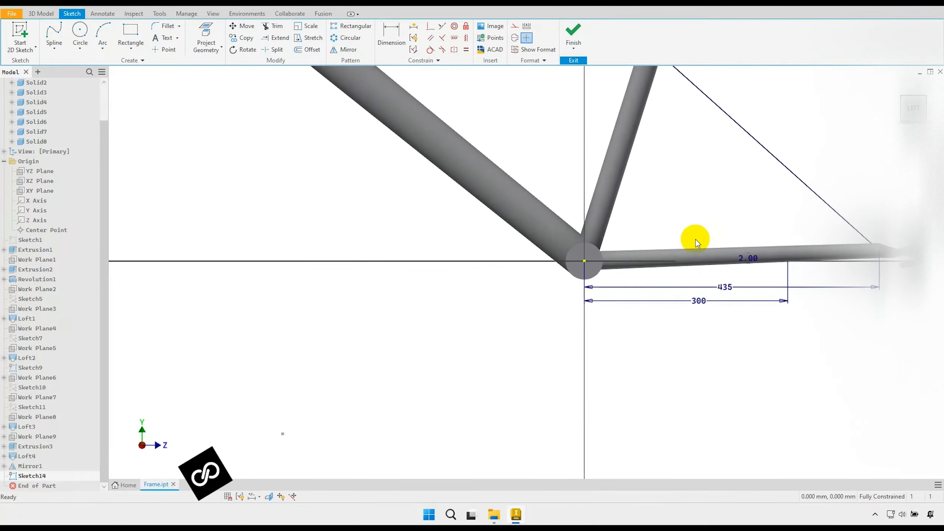
middle_drag(721, 240, 474, 281)
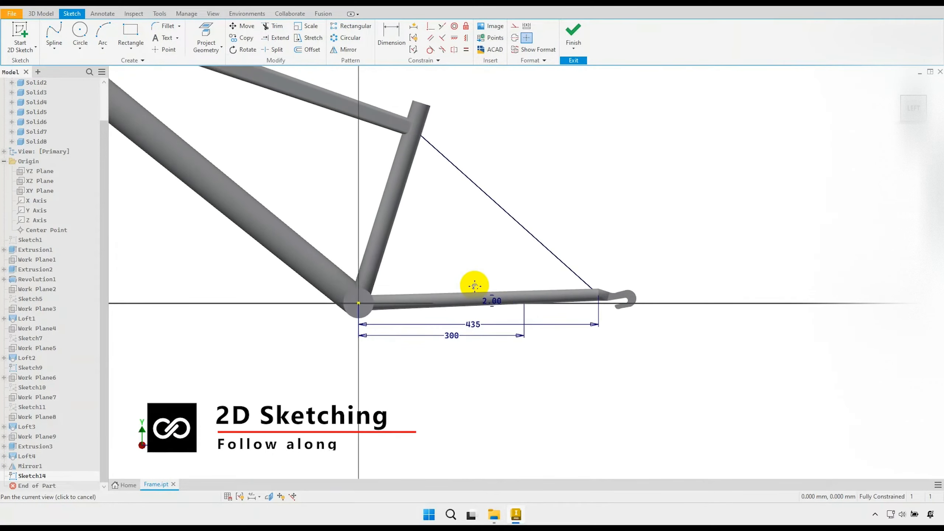
scroll(436, 293, up, 2)
scroll(611, 308, up, 2)
scroll(562, 314, up, 2)
scroll(565, 307, up, 4)
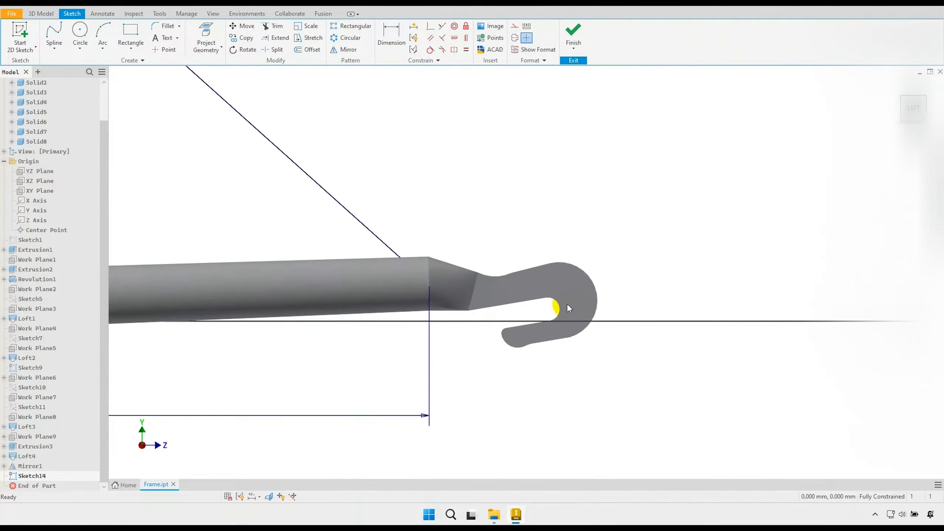
click(209, 33)
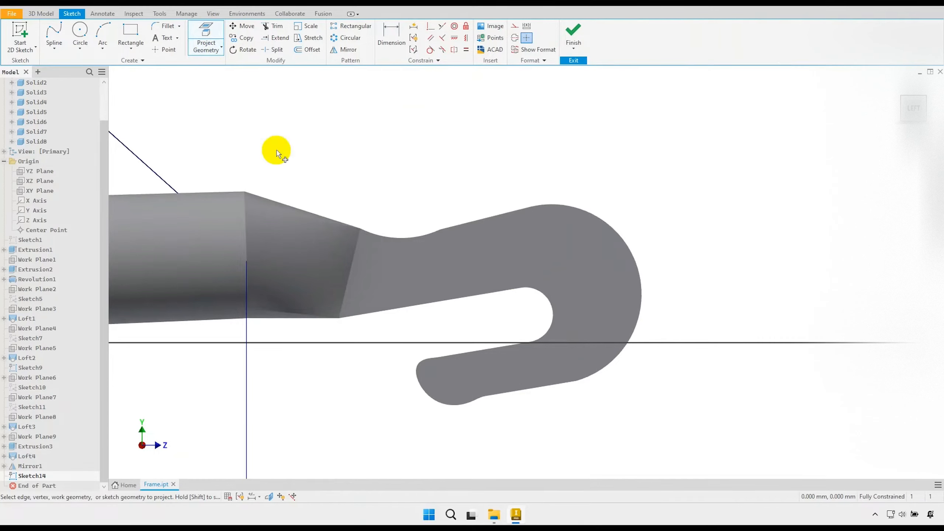
click(552, 319)
right_click(684, 263)
click(718, 264)
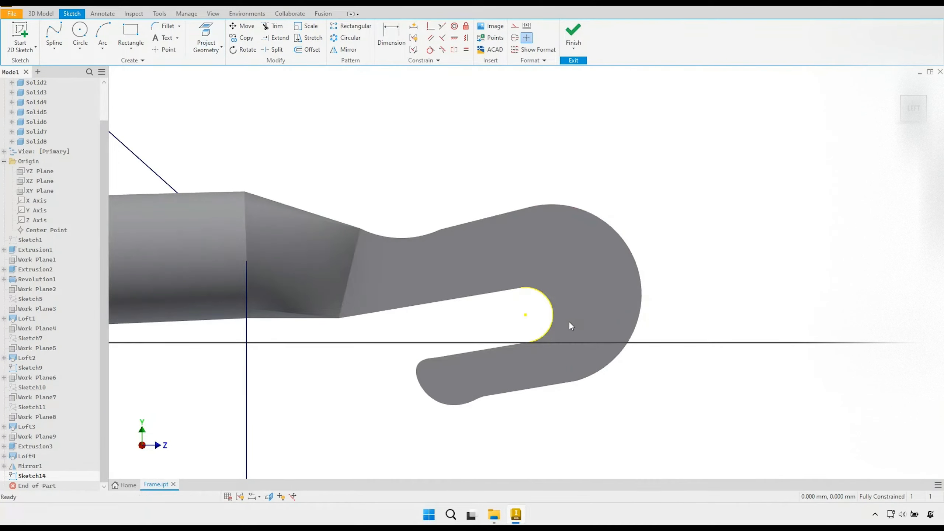
click(552, 317)
click(522, 37)
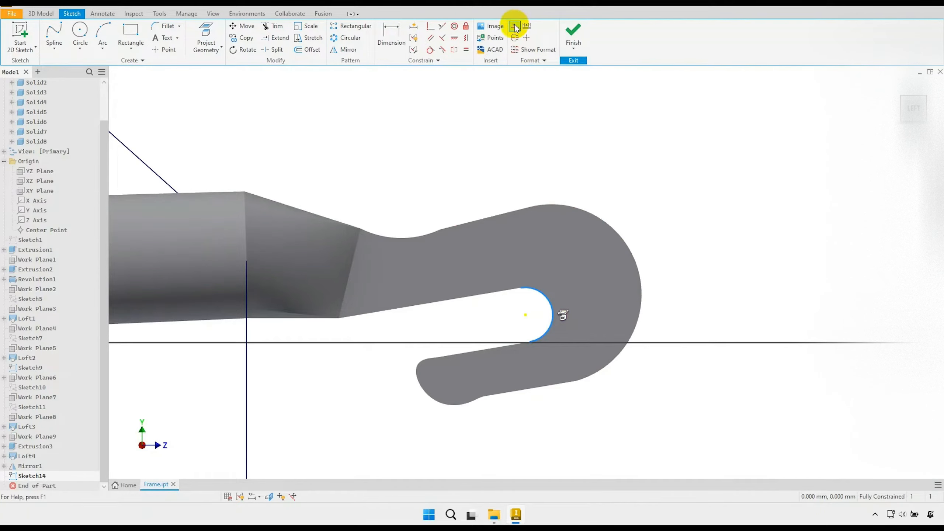
- Hide all solid bodies of the frame so only the sketch geometry is displayed
scroll(510, 150, down, 2)
middle_drag(510, 149, 560, 220)
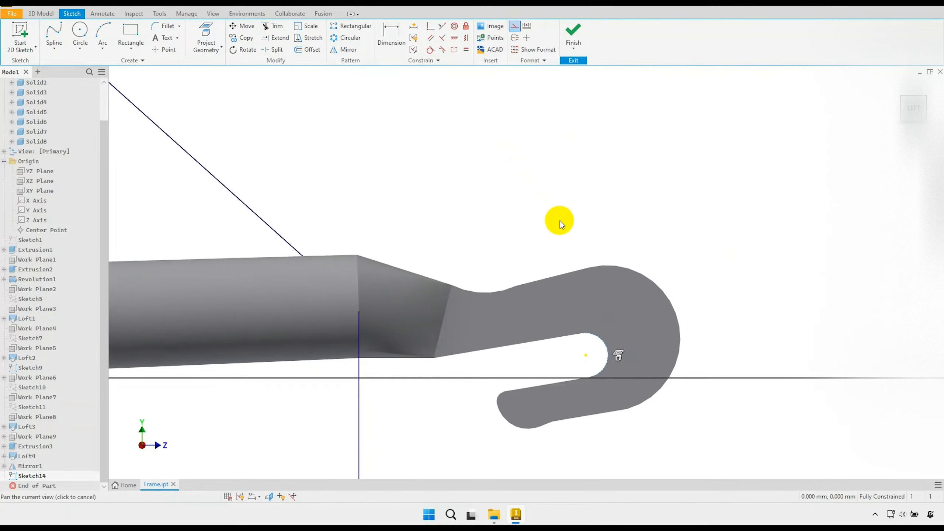
scroll(560, 221, down, 3)
scroll(47, 153, up, 2)
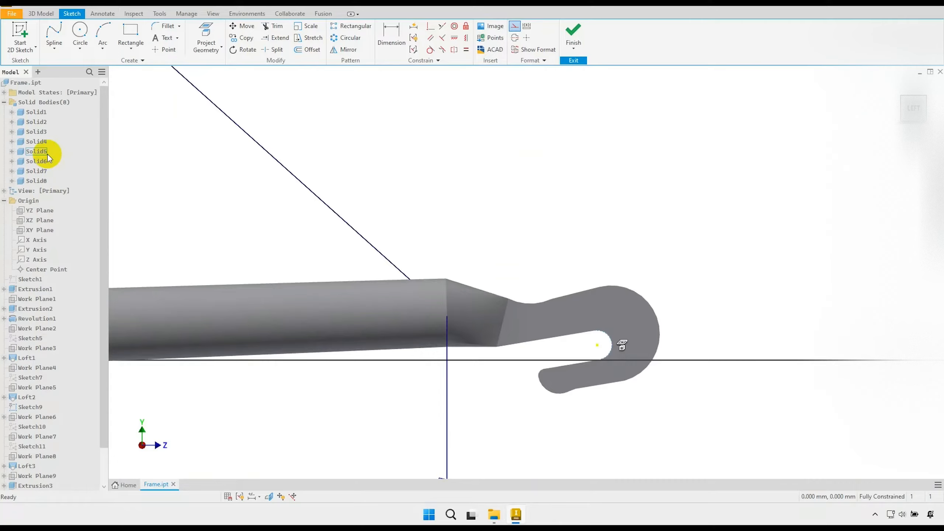
right_click(42, 101)
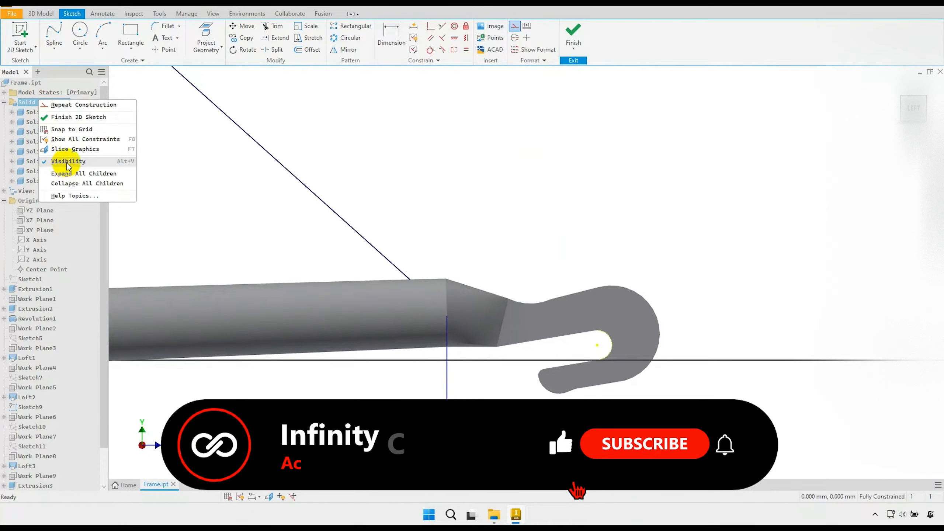
click(57, 152)
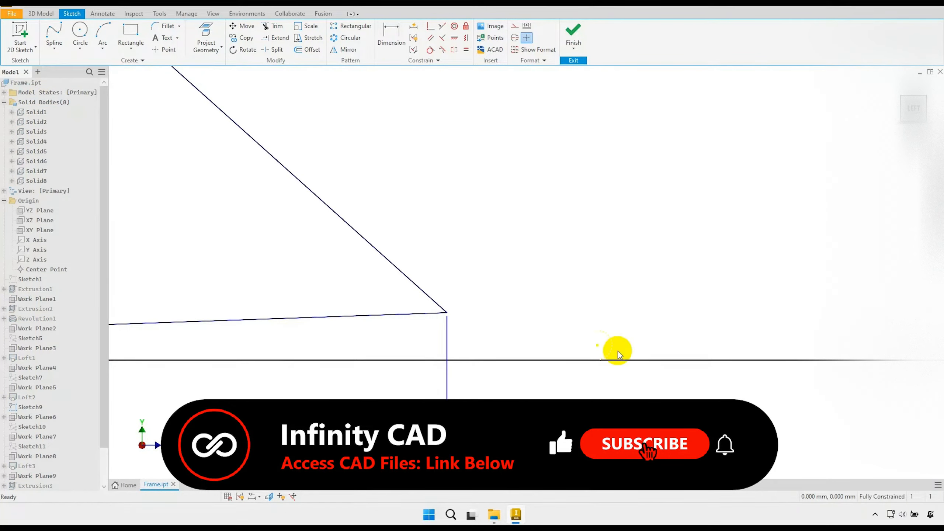
- Draw a circle with a diameter of 13 mm centred on the projected slot arc's centre point
mouse_move(616, 350)
middle_down()
mouse_move(563, 322)
mouse_move(531, 325)
mouse_move(531, 313)
middle_up()
click(80, 30)
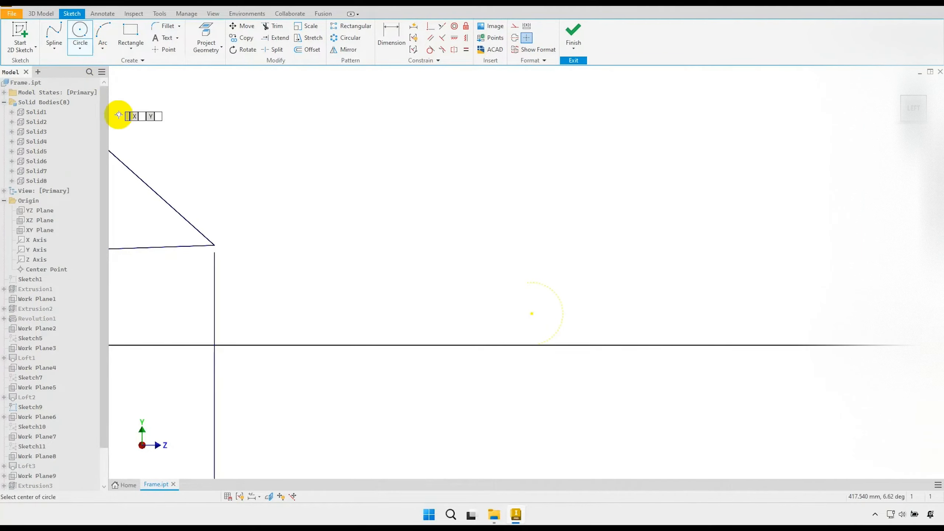
click(532, 313)
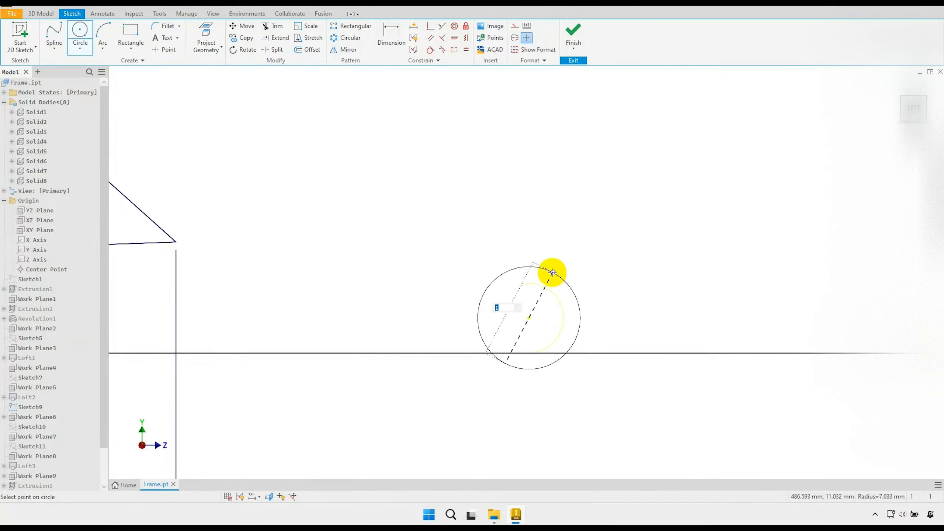
text(13)
key(Return)
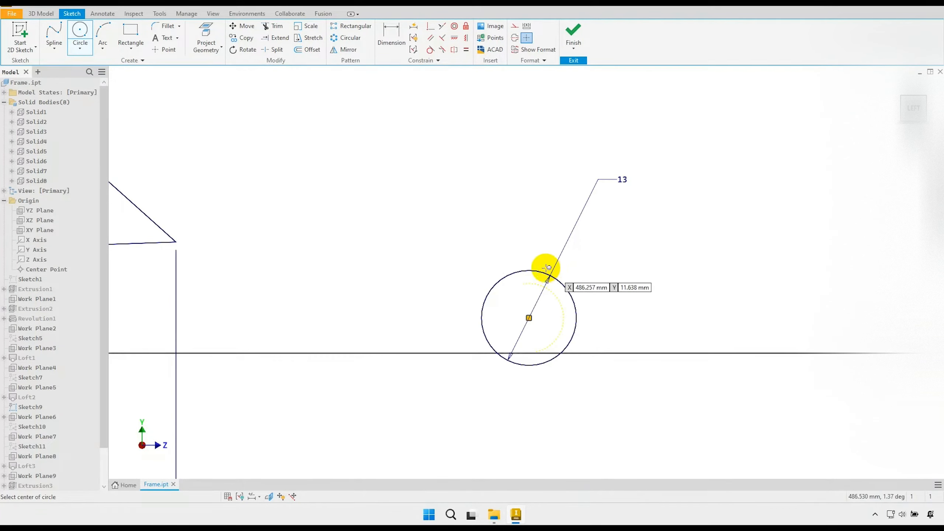
right_click(475, 213)
click(428, 213)
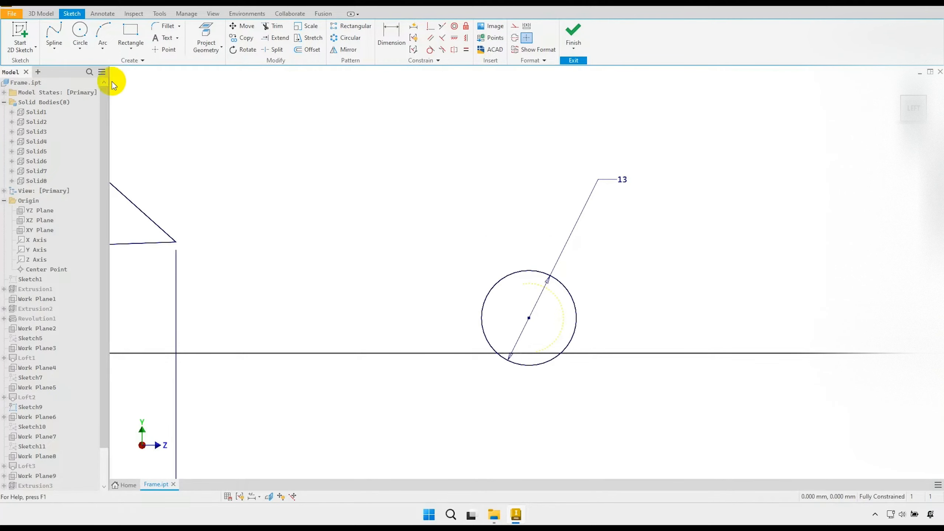
- Draw a vertical line about 19.7 mm long upward from the circle's centre
click(61, 51)
click(67, 68)
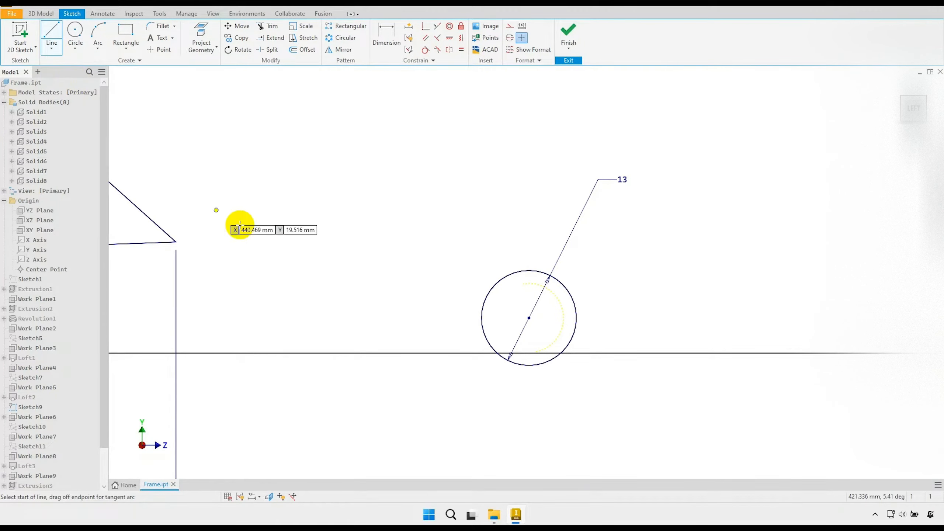
click(528, 318)
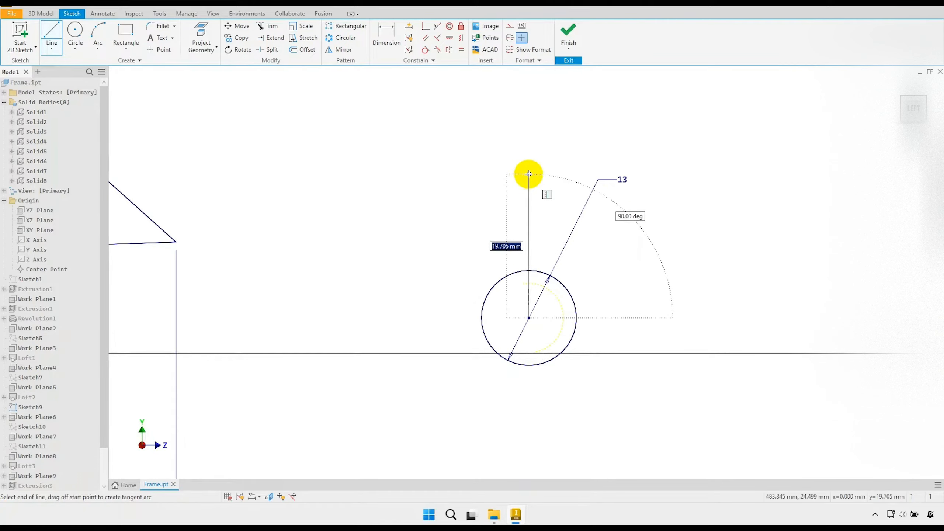
right_click(532, 206)
click(533, 177)
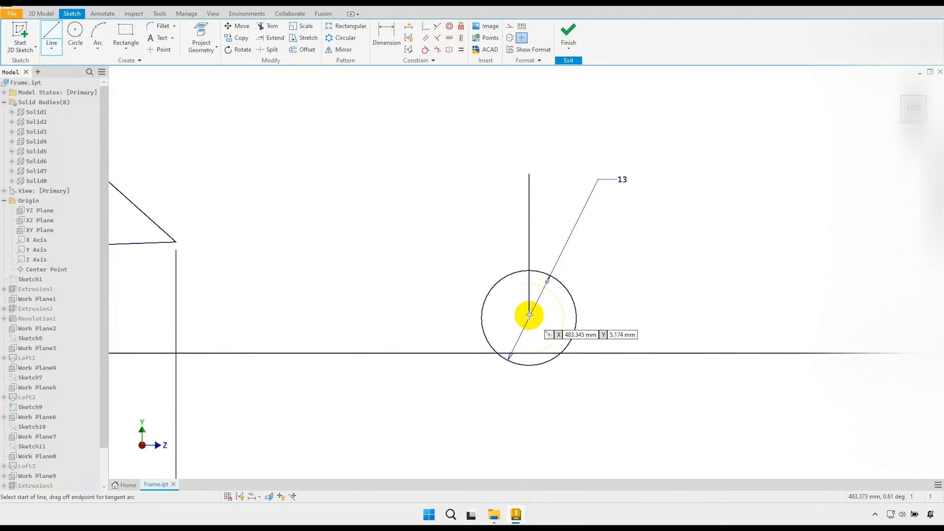
- Draw a line from near the circle's centre outward past its right edge and constrain it to be horizontal
click(528, 318)
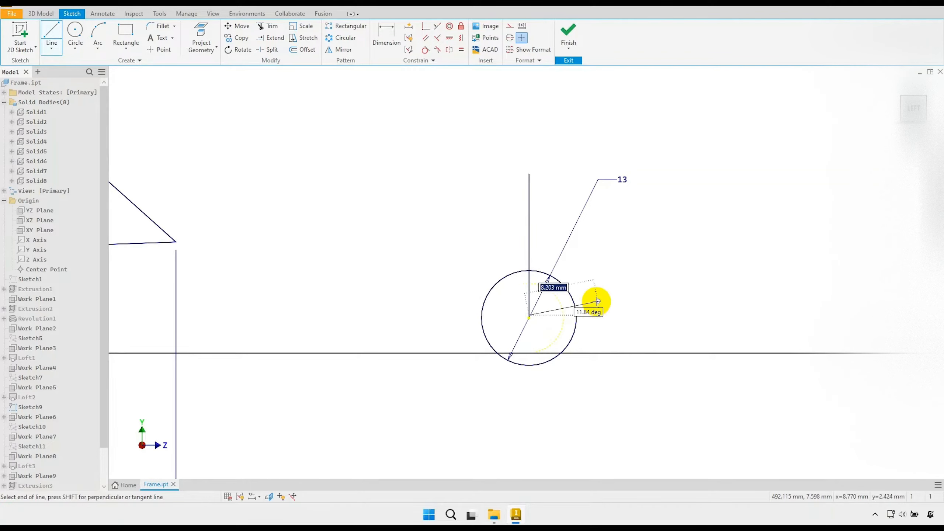
scroll(597, 302, up, 5)
click(647, 297)
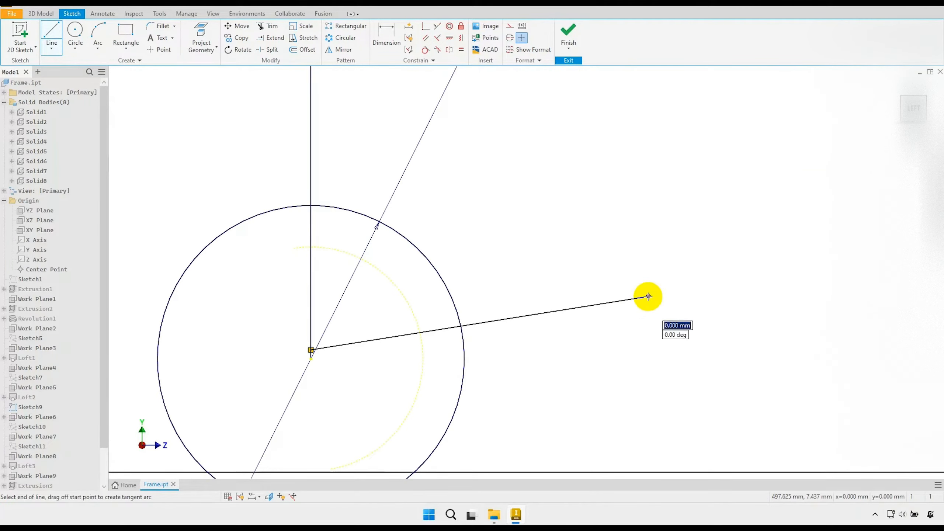
right_click(625, 268)
click(660, 268)
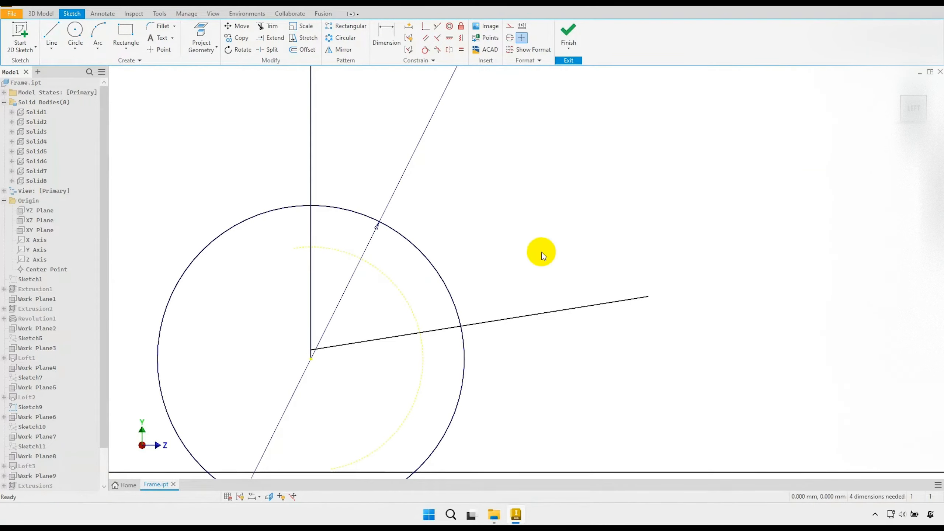
click(452, 38)
click(532, 318)
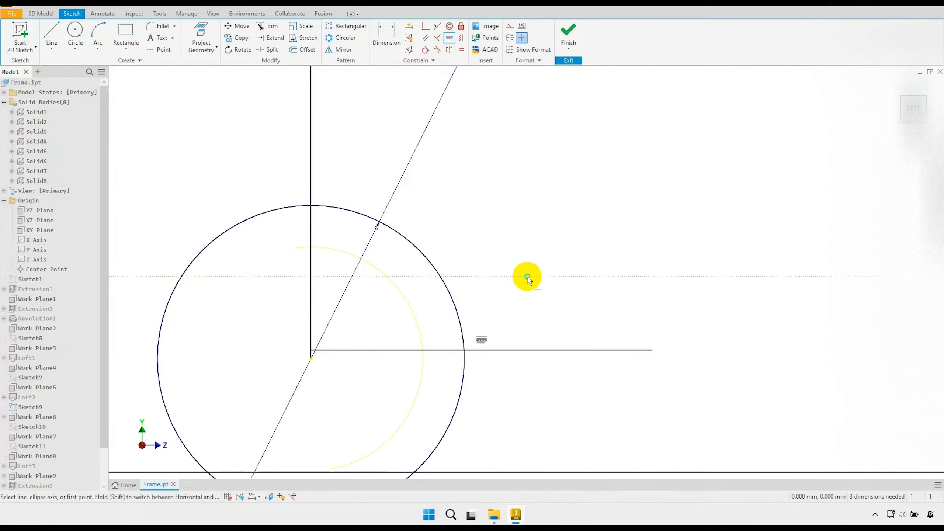
right_click(527, 276)
click(558, 277)
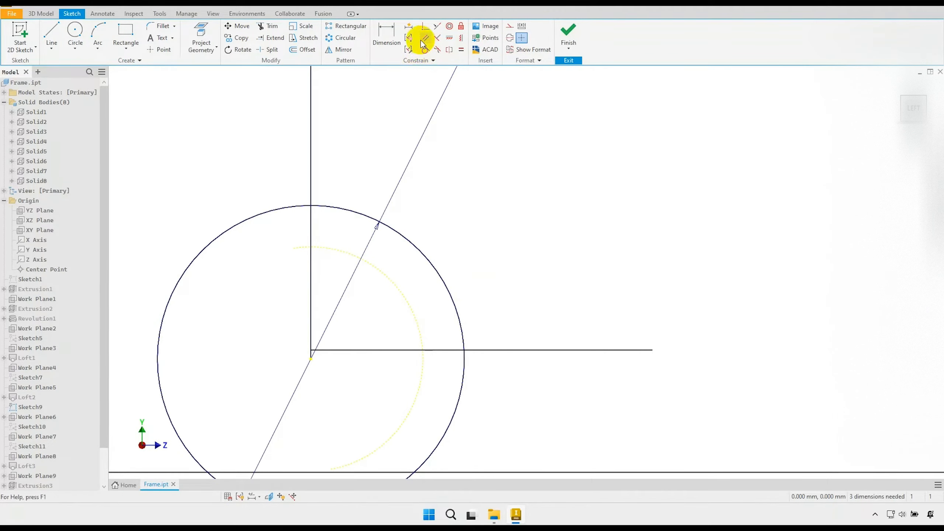
- Apply a Coincident constraint between the horizontal line's start point and the circle's centre
click(424, 28)
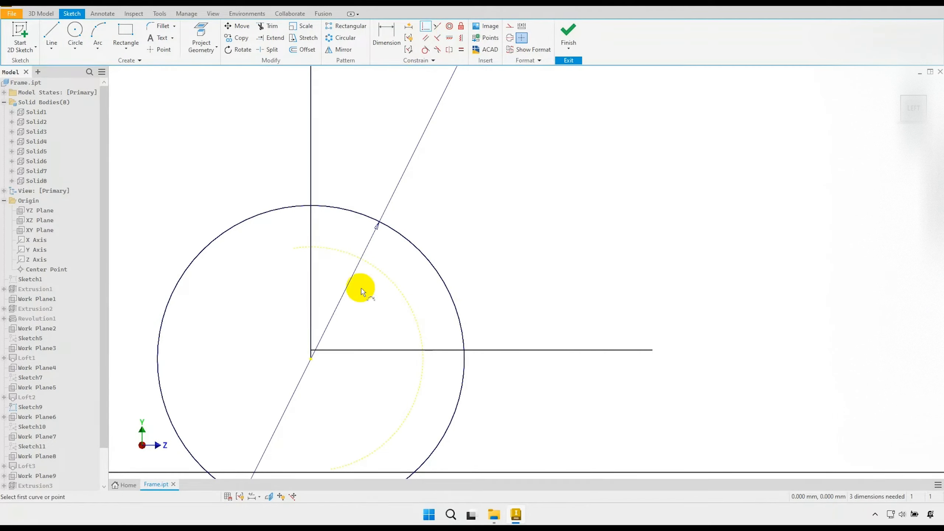
click(313, 351)
click(310, 363)
right_click(366, 322)
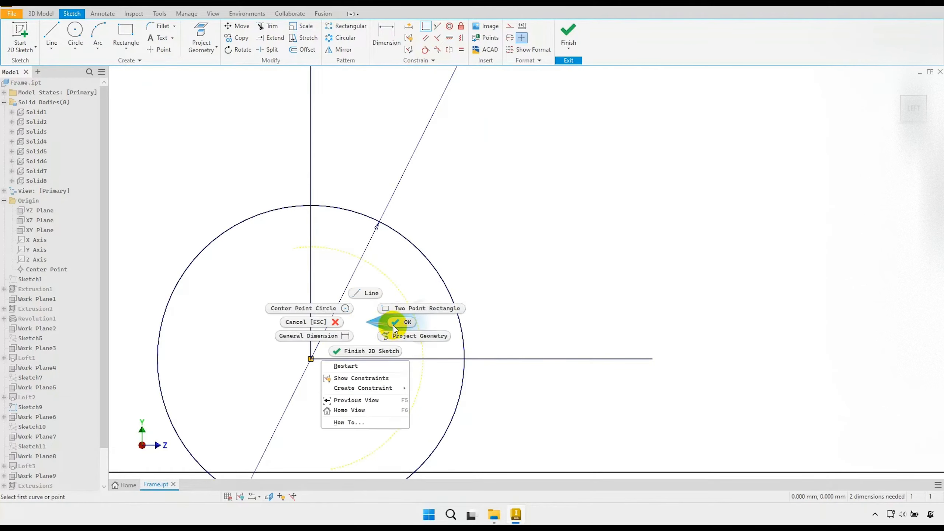
click(395, 323)
- Apply an Equal constraint between the vertical and horizontal lines
drag(371, 382, 284, 320)
scroll(417, 322, down, 3)
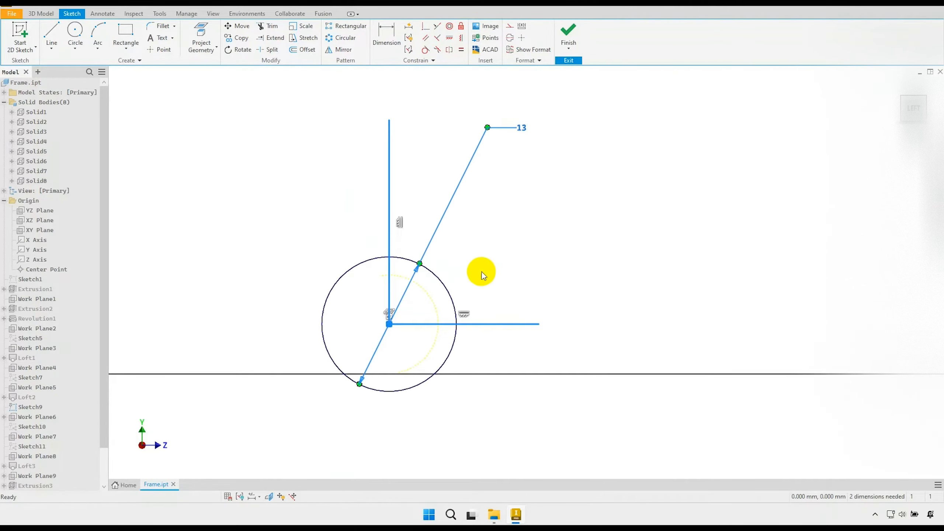
click(462, 50)
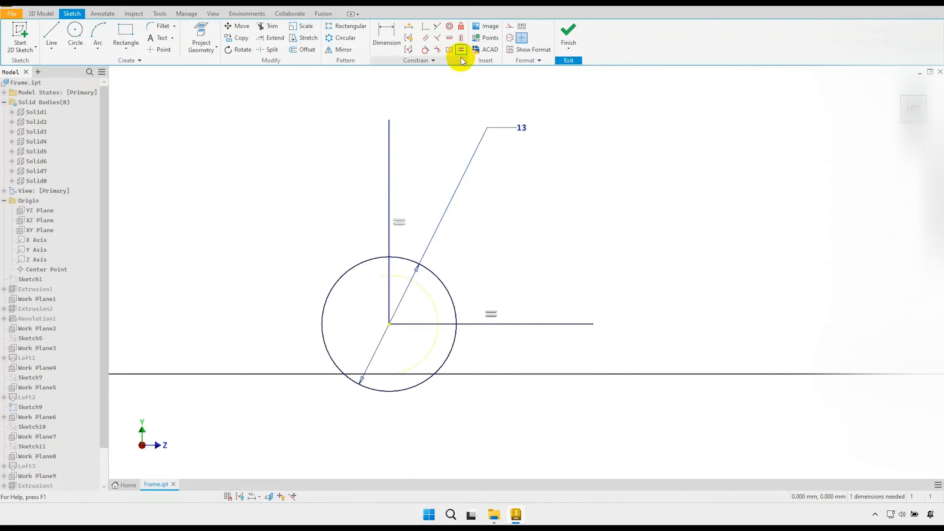
right_click(436, 144)
click(433, 117)
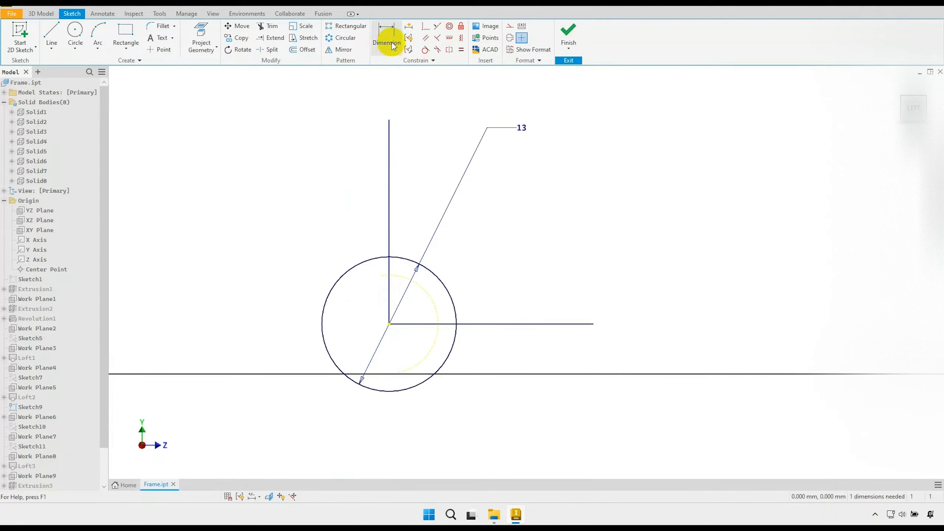
- Convert the vertical and horizontal lines to construction geometry and delete the horizontal one
click(531, 324)
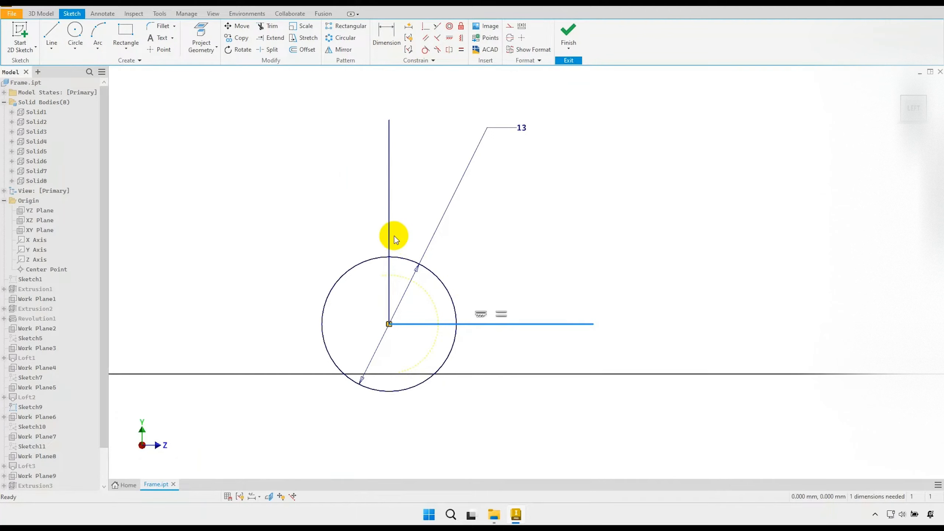
click(509, 27)
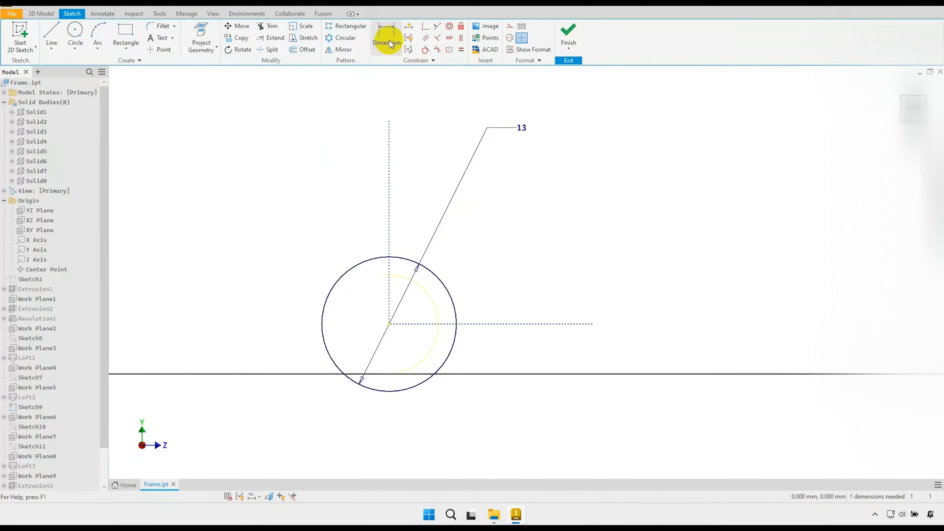
drag(592, 318, 591, 318)
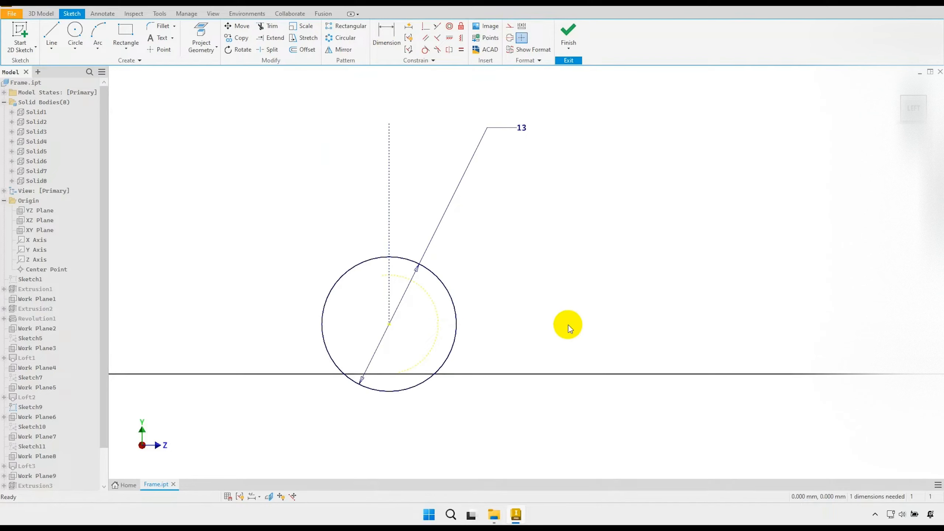
- Draw a slanted line from the circle's centre outward past its upper-right edge and convert it to construction geometry
click(51, 36)
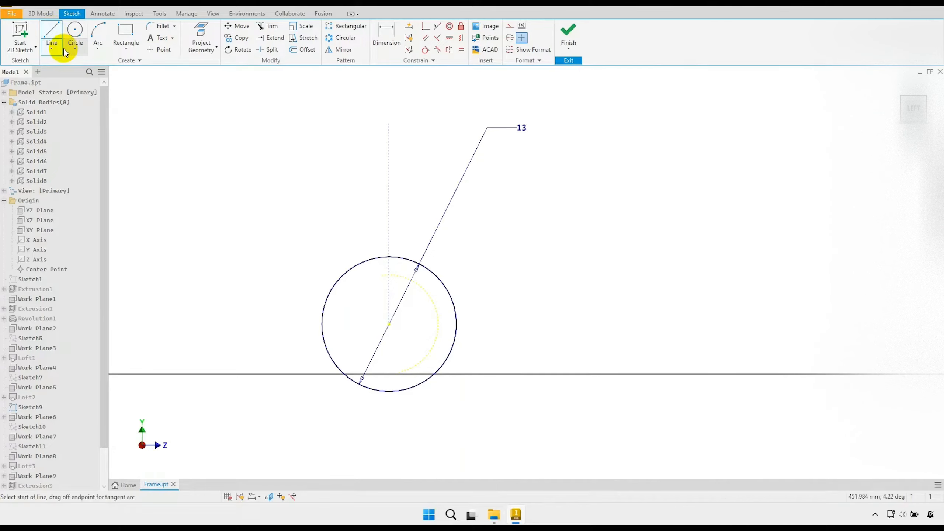
click(389, 322)
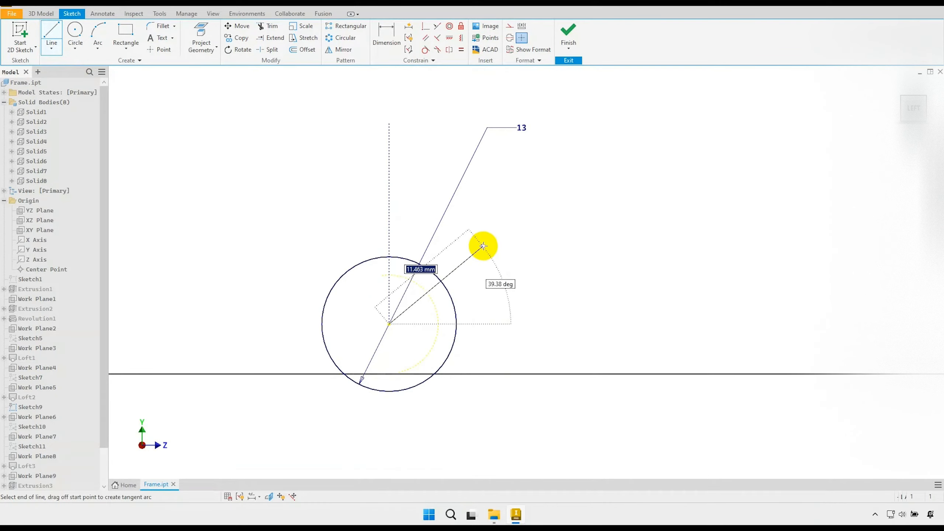
right_click(533, 204)
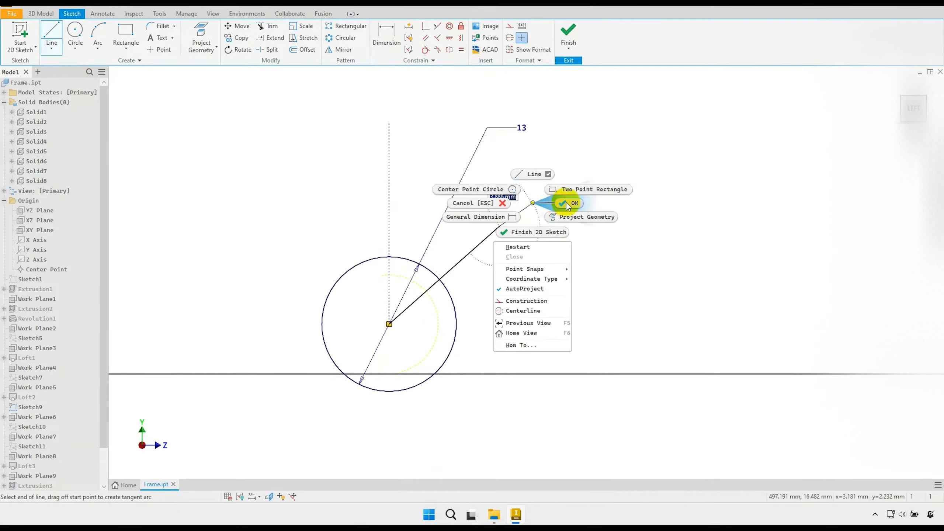
click(567, 203)
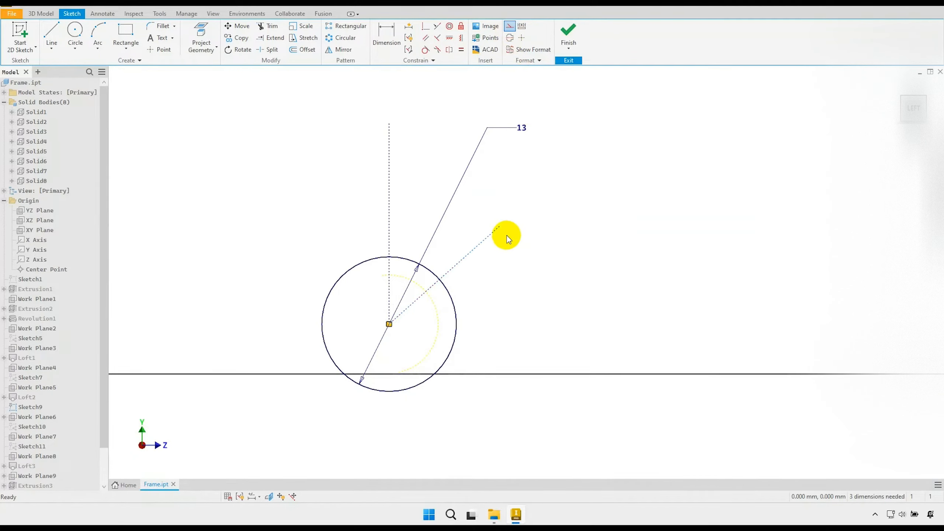
- Apply an Equal constraint between the slanted and vertical construction lines
click(462, 50)
click(474, 248)
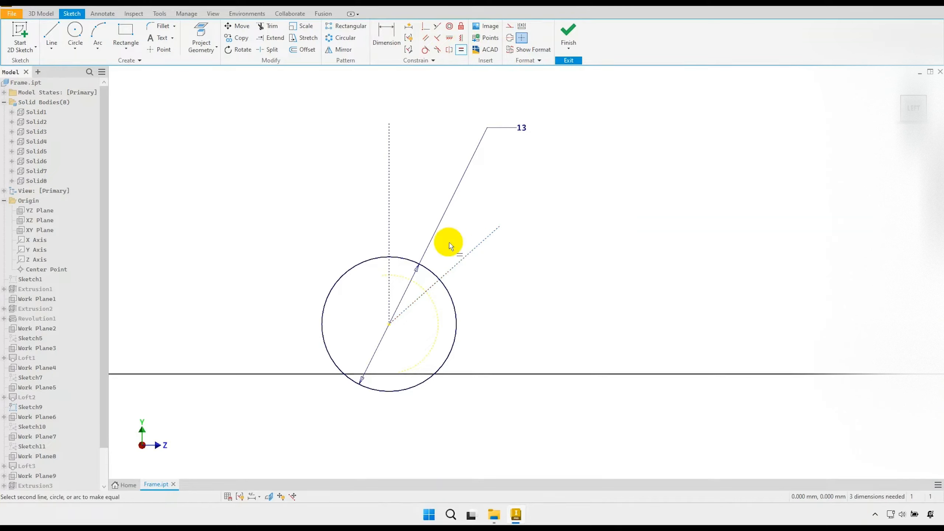
click(390, 216)
right_click(428, 173)
click(454, 173)
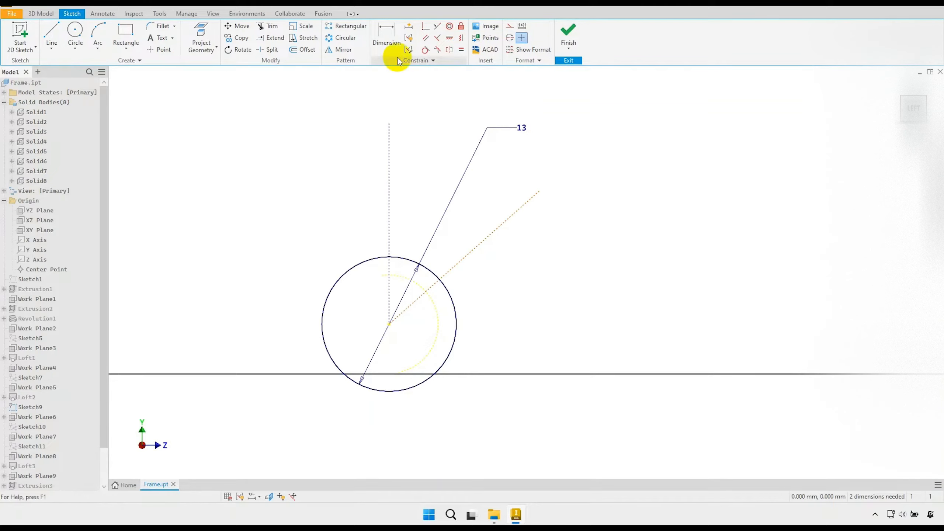
- Dimension the angle between the vertical and slanted construction lines as 44 degrees
click(387, 39)
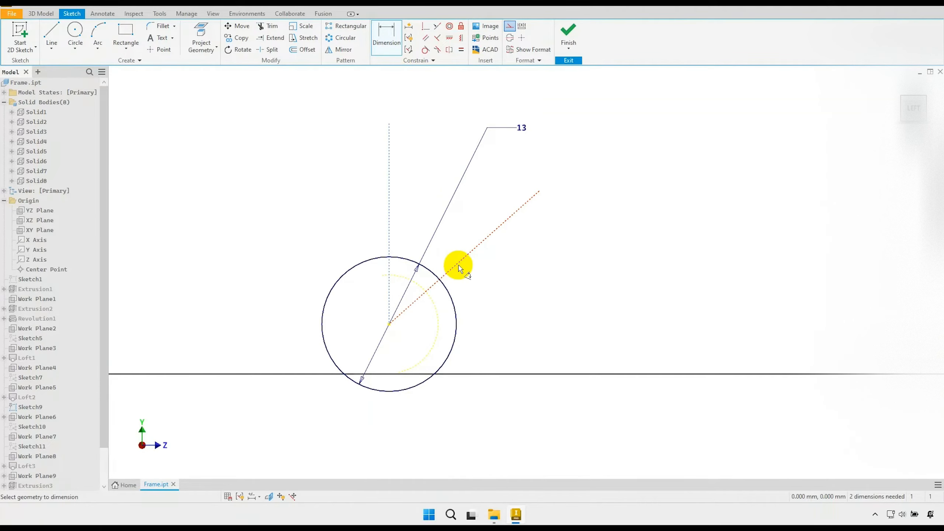
click(459, 218)
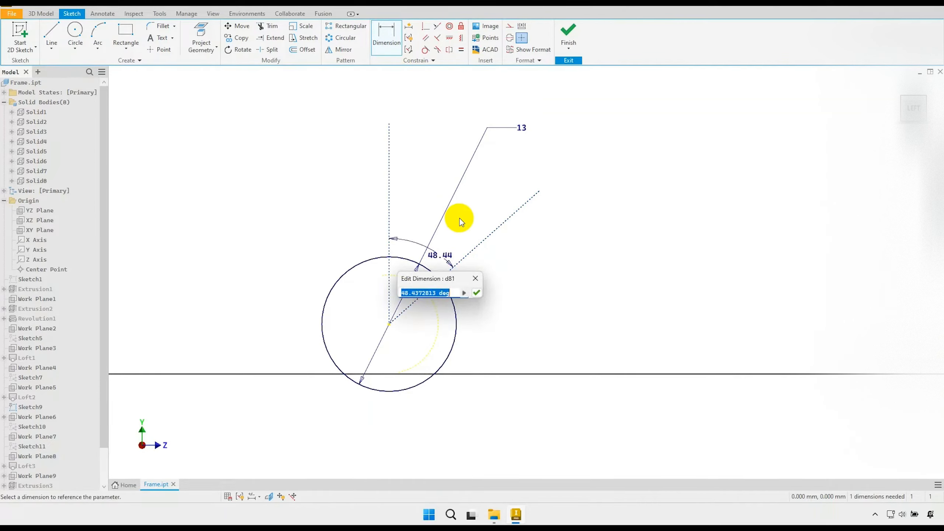
text(44)
key(Return)
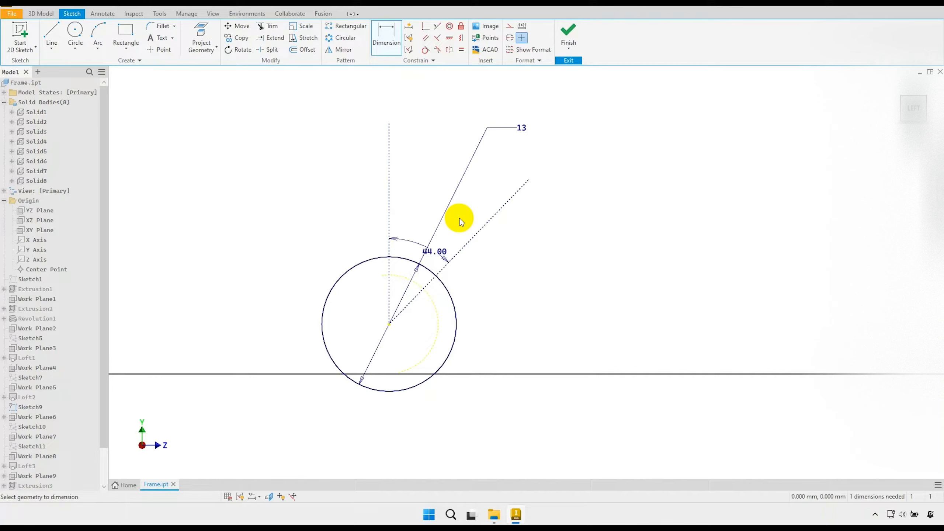
scroll(466, 253, down, 2)
right_click(472, 257)
click(473, 258)
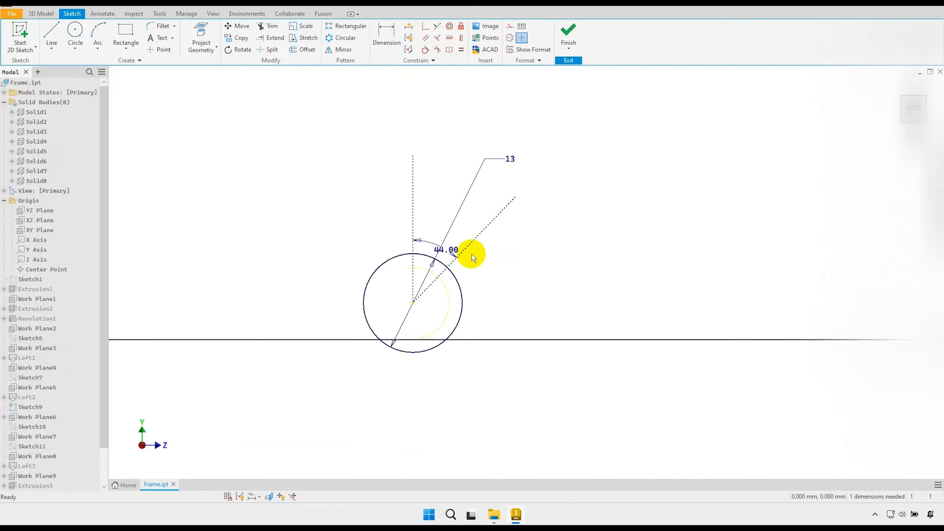
- Draw a short line along the slanted construction line, starting where it crosses the circle and running outward
click(52, 35)
scroll(449, 292, up, 2)
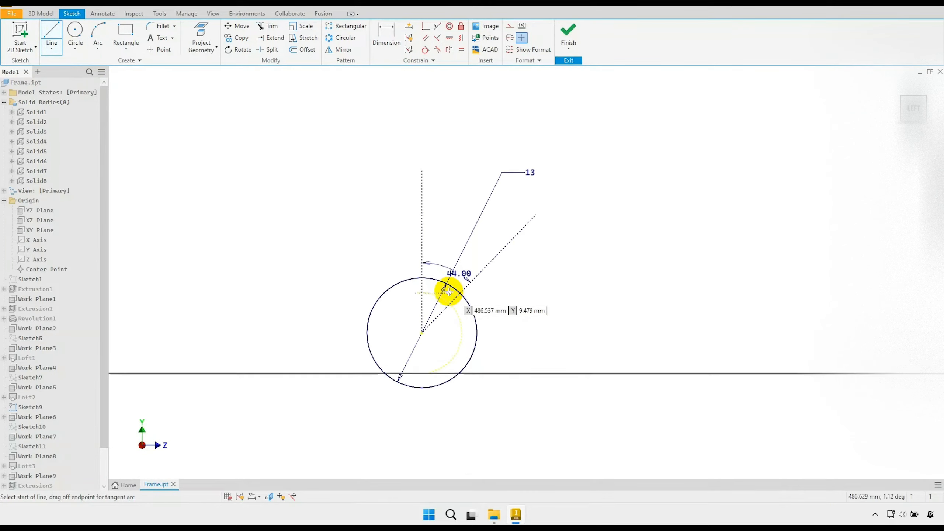
click(464, 294)
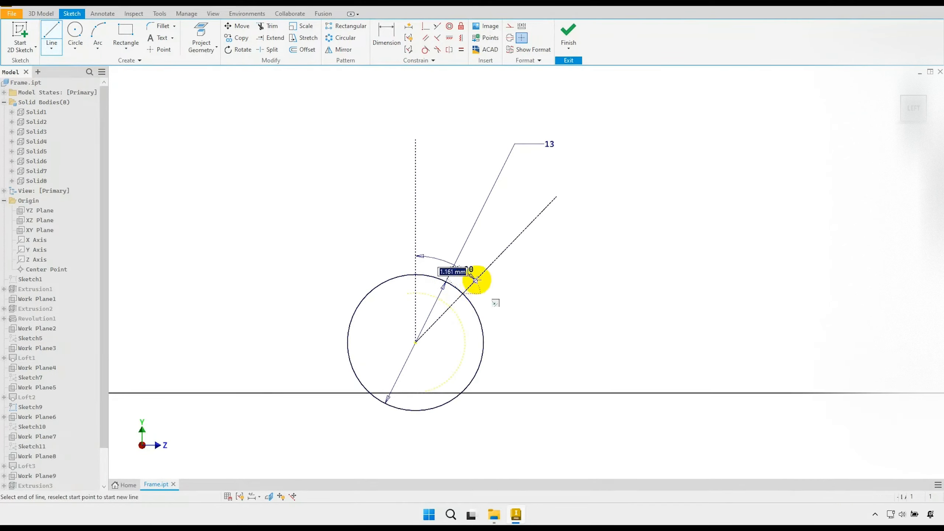
click(504, 251)
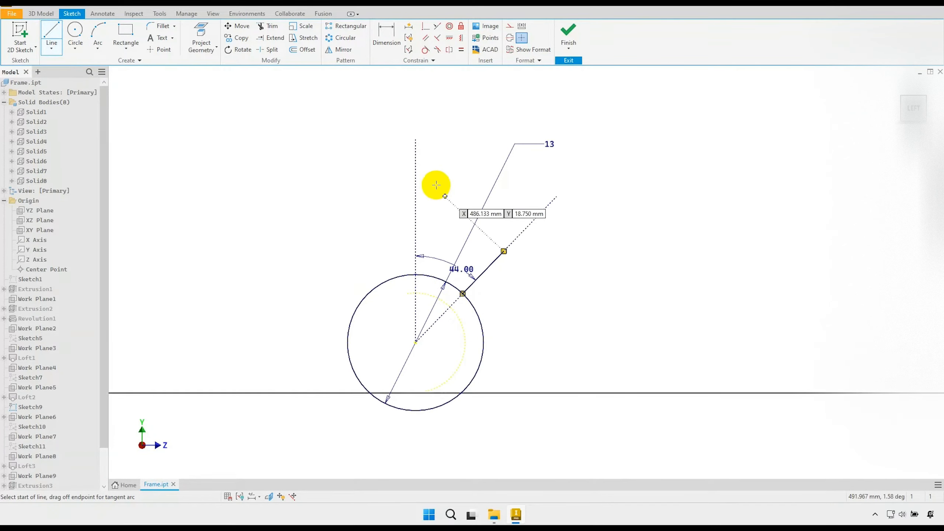
- Continue the profile from the short line's outer end with three long sides and a short line returning to the circle's lower-left edge
scroll(416, 163, down, 3)
click(468, 215)
click(468, 216)
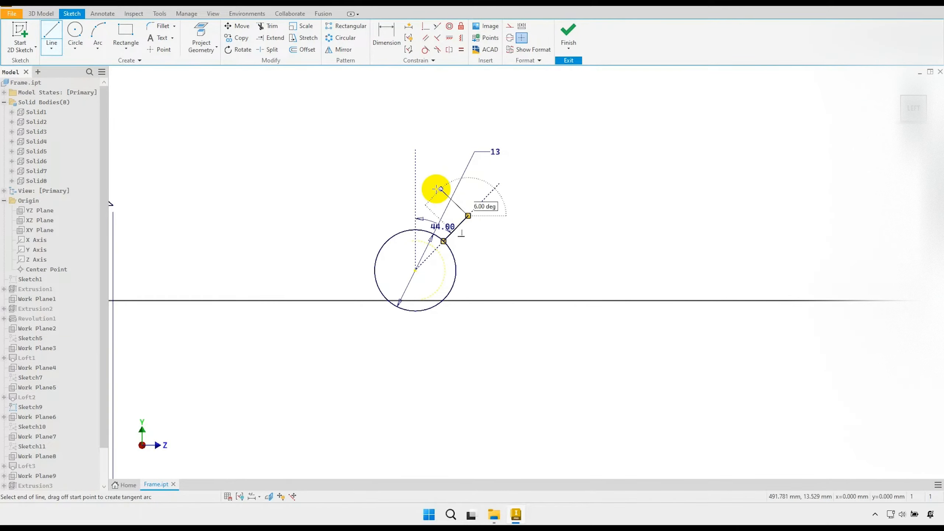
click(380, 135)
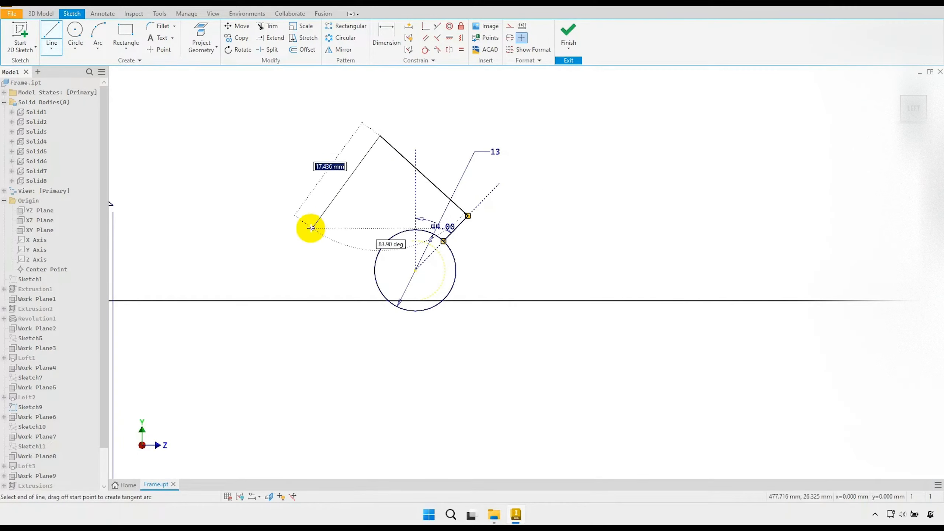
click(280, 262)
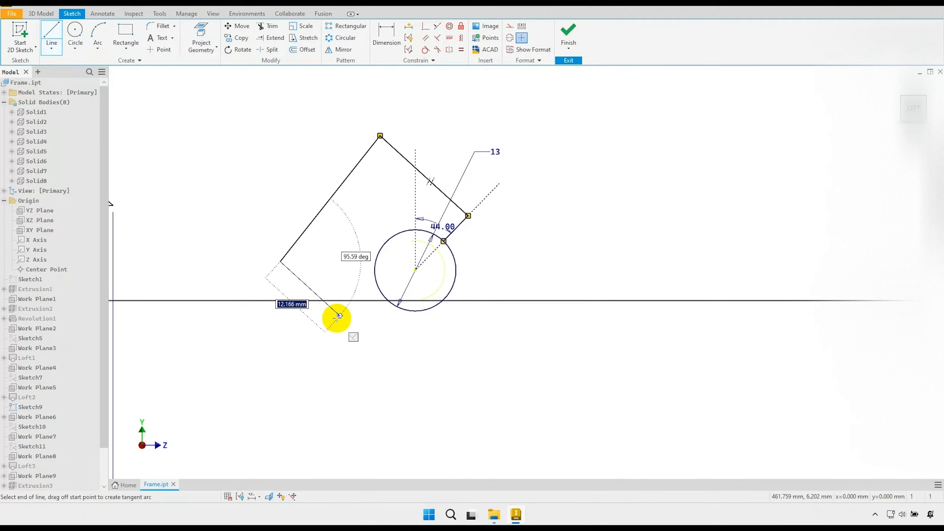
click(380, 340)
scroll(395, 316, down, 3)
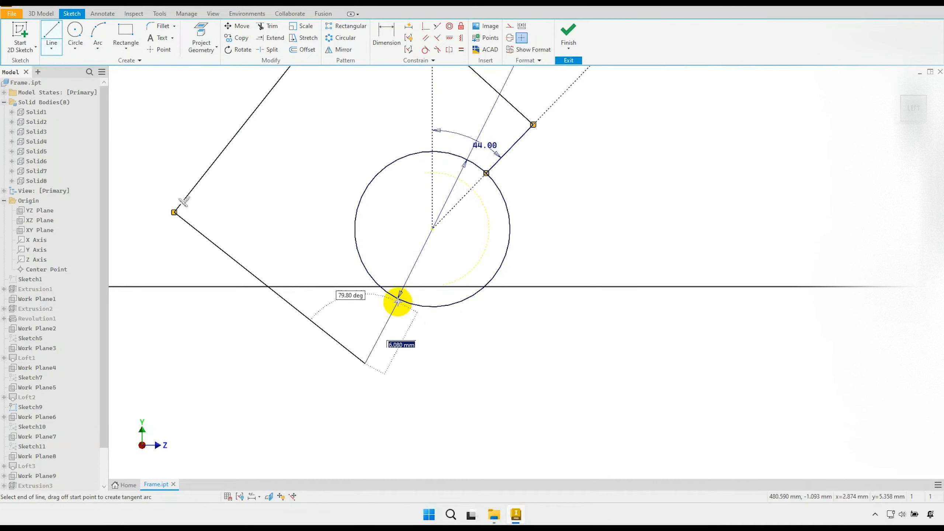
click(396, 299)
right_click(411, 320)
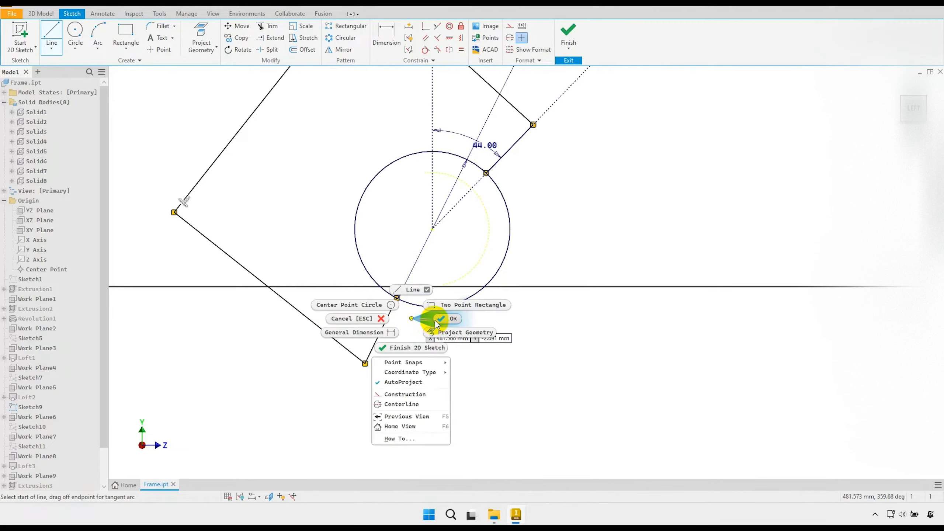
click(440, 321)
- Apply a Collinear constraint between the two short lines on opposite sides of the circle
click(437, 27)
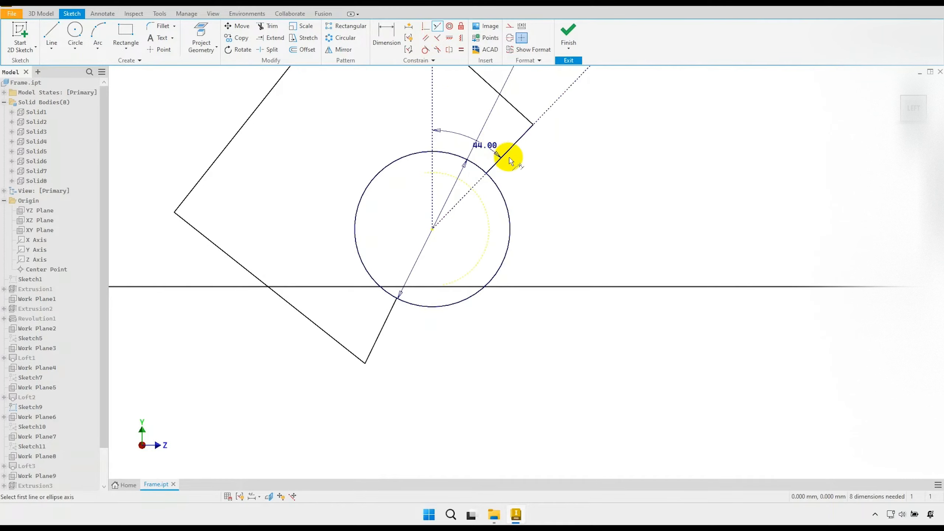
click(381, 333)
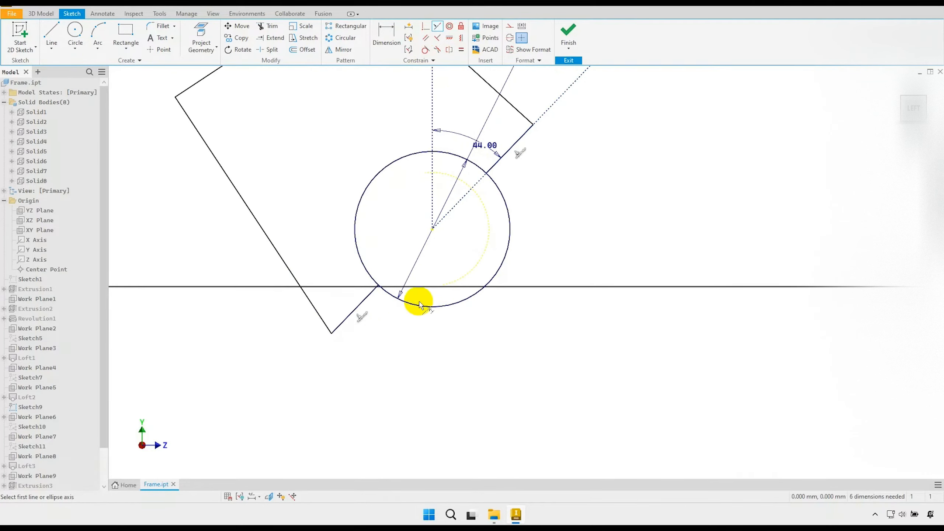
middle_drag(541, 196, 506, 285)
right_click(516, 224)
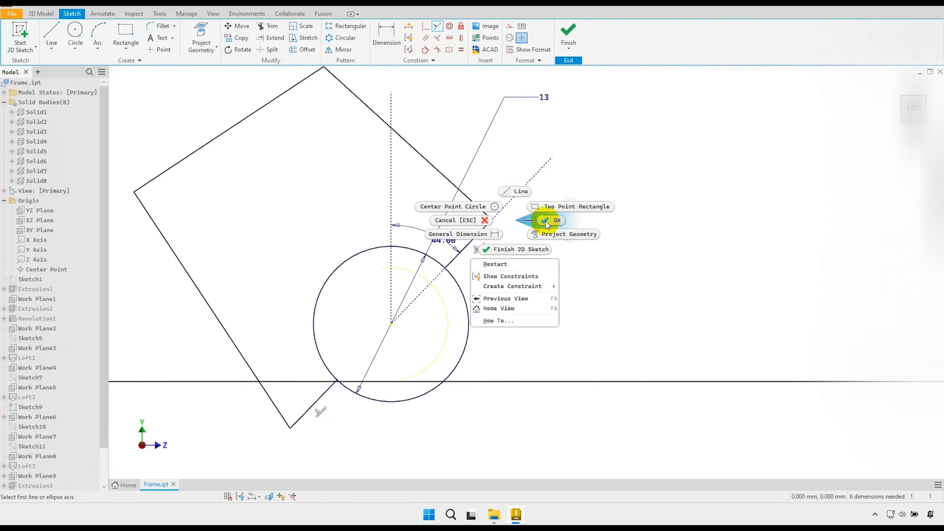
click(549, 221)
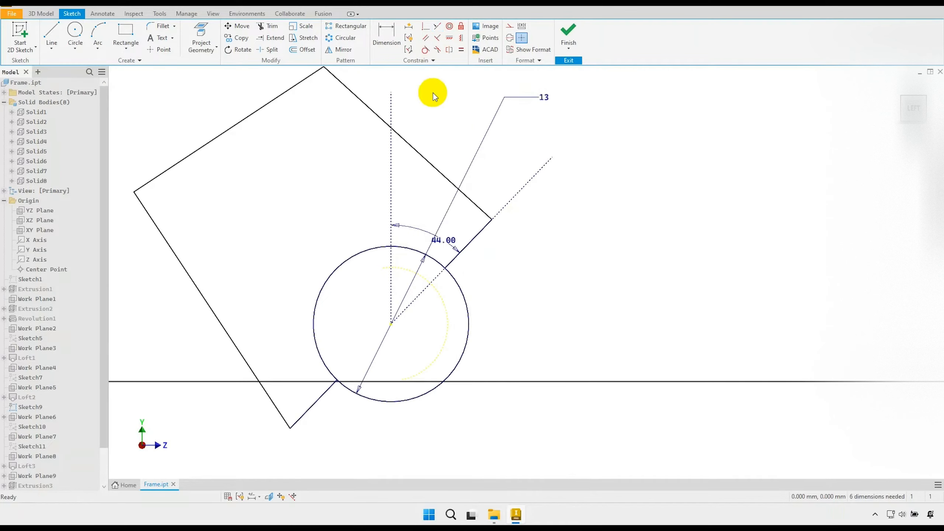
- Apply Perpendicular constraints between each short line and the long profile side that meets its outer end
click(438, 39)
click(482, 211)
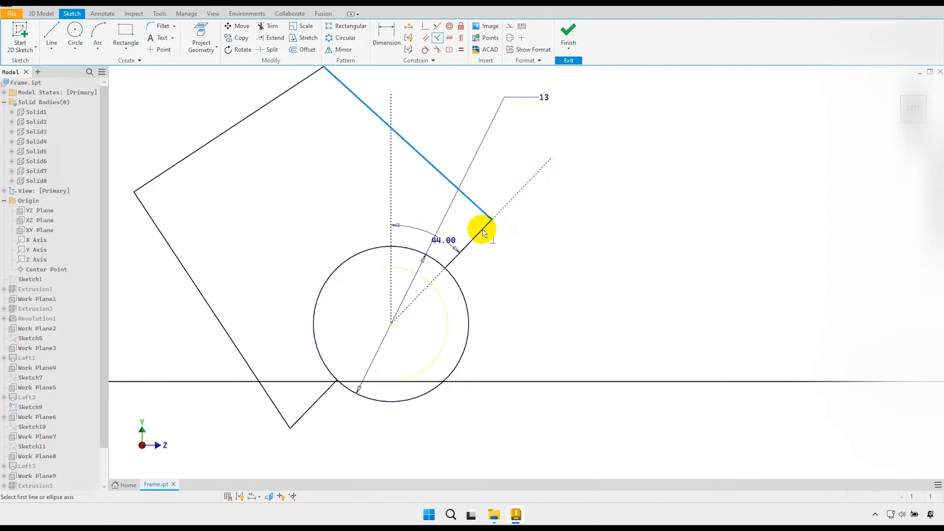
click(316, 401)
click(283, 416)
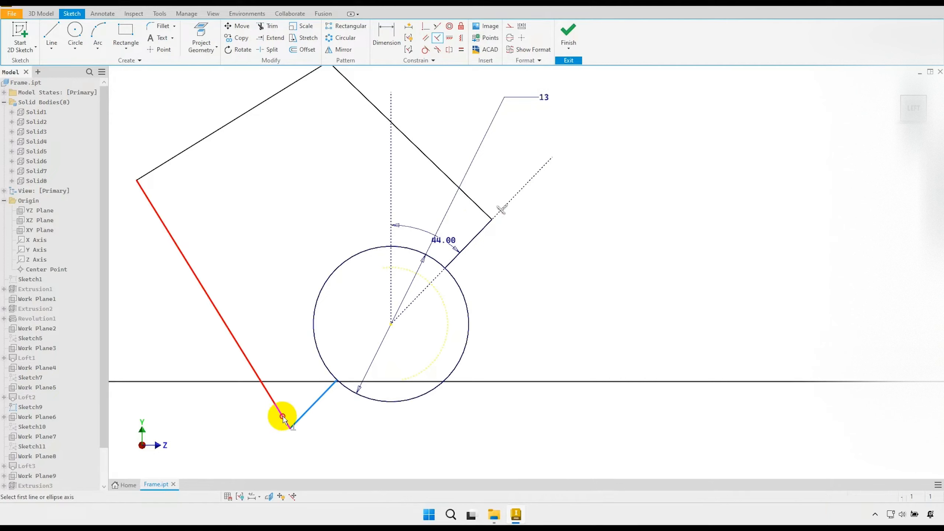
right_click(307, 236)
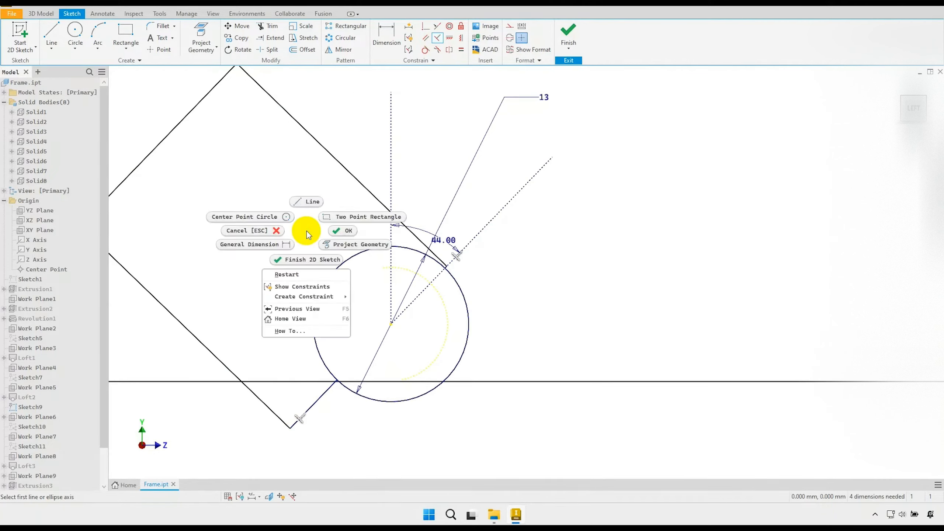
click(347, 231)
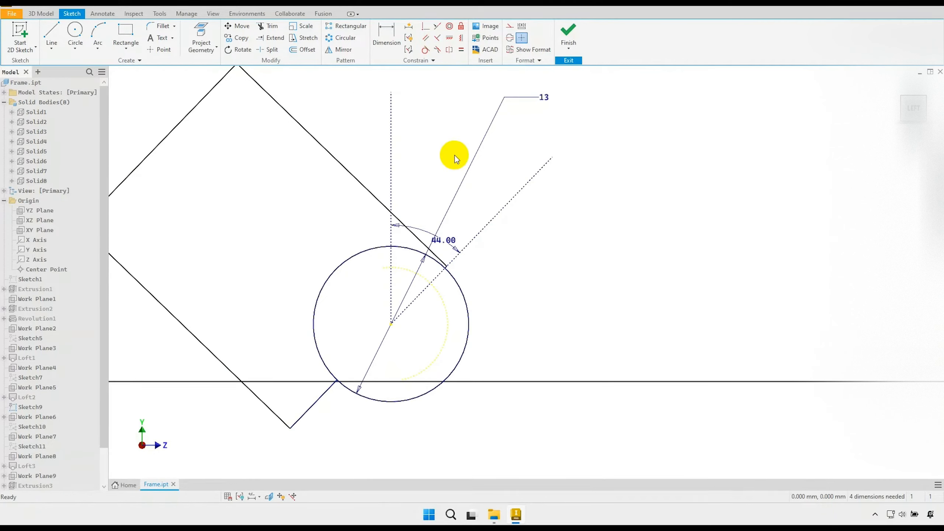
- Apply an Equal constraint between the two short lines that touch the circle
click(462, 50)
scroll(483, 289, up, 5)
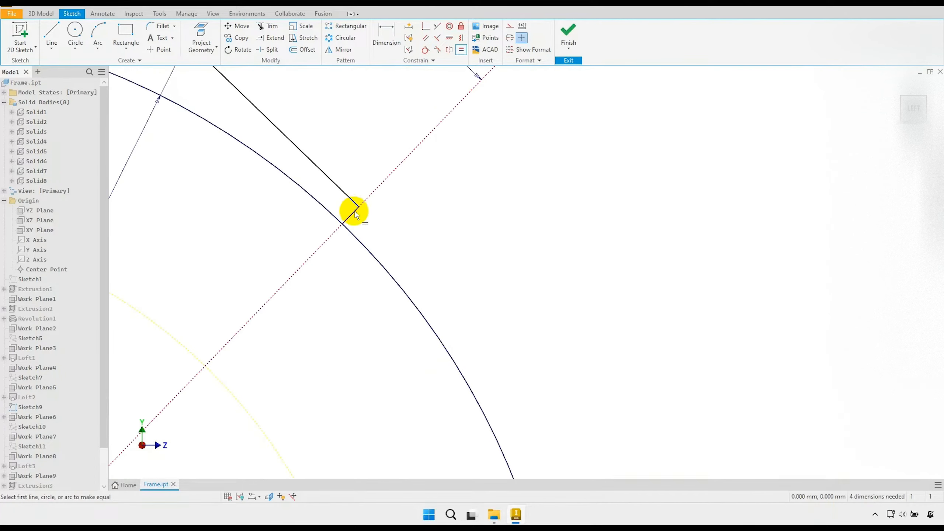
right_click(356, 216)
click(355, 253)
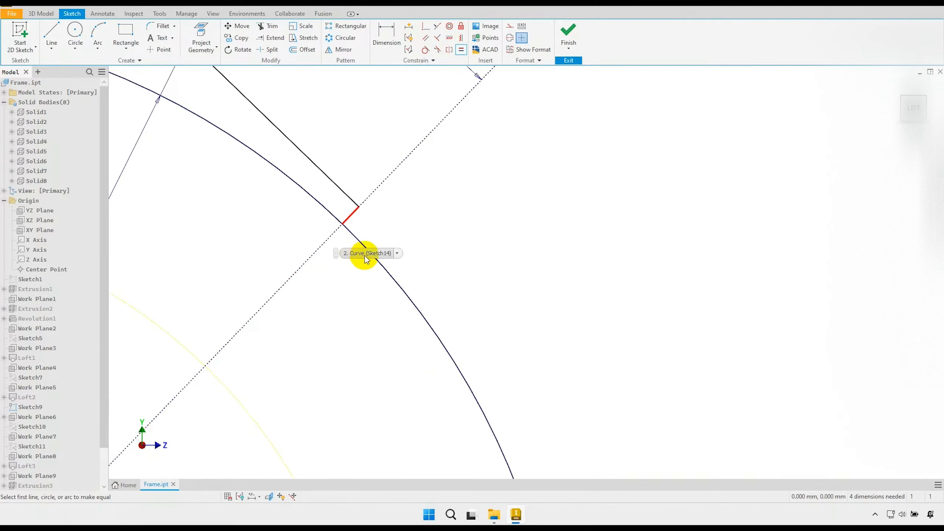
click(382, 259)
scroll(423, 220, down, 5)
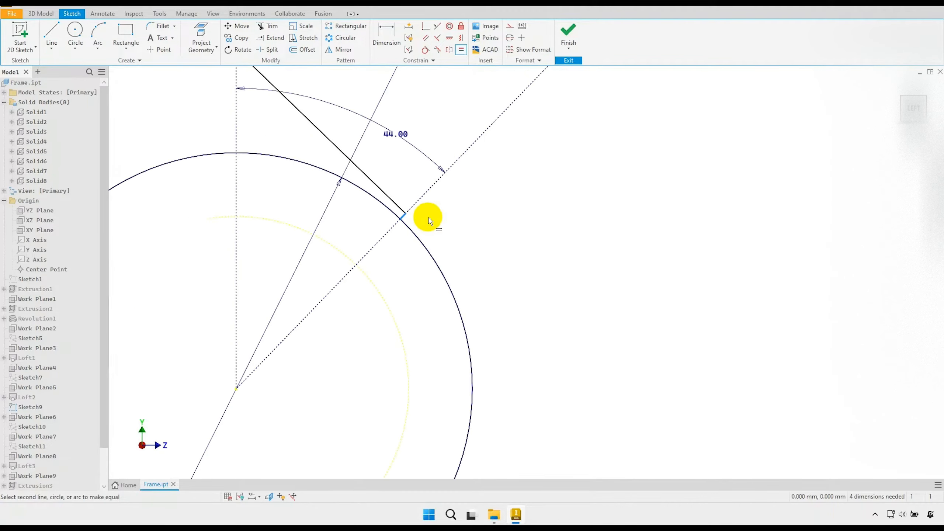
scroll(305, 363, up, 2)
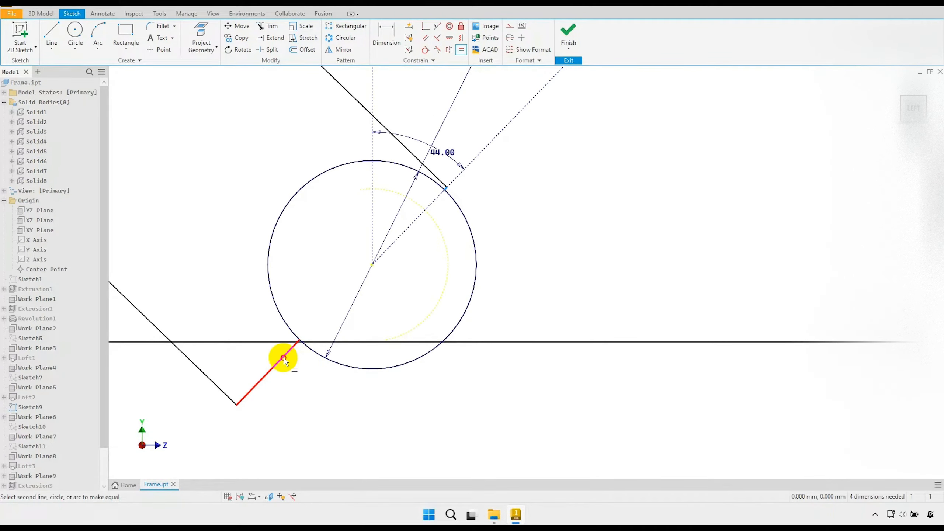
click(283, 358)
right_click(535, 223)
key(Escape)
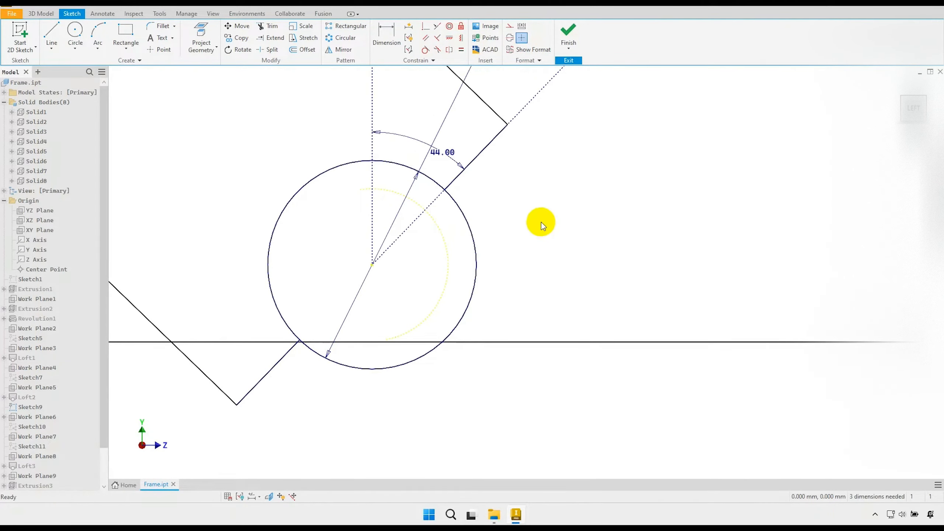
- Add an aligned dimension to the short line at the circle's lower-left edge and set it to 4.5 mm
scroll(540, 222, down, 4)
click(386, 34)
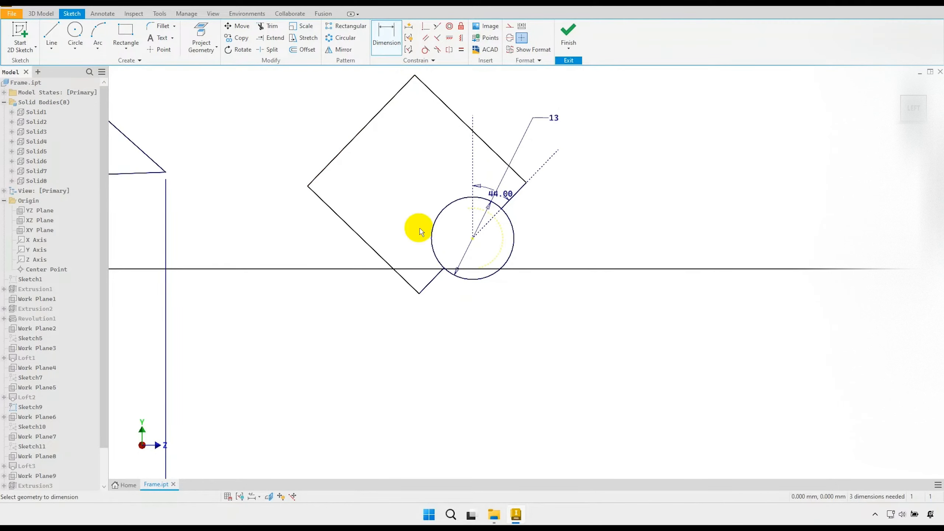
scroll(435, 290, up, 2)
right_click(451, 285)
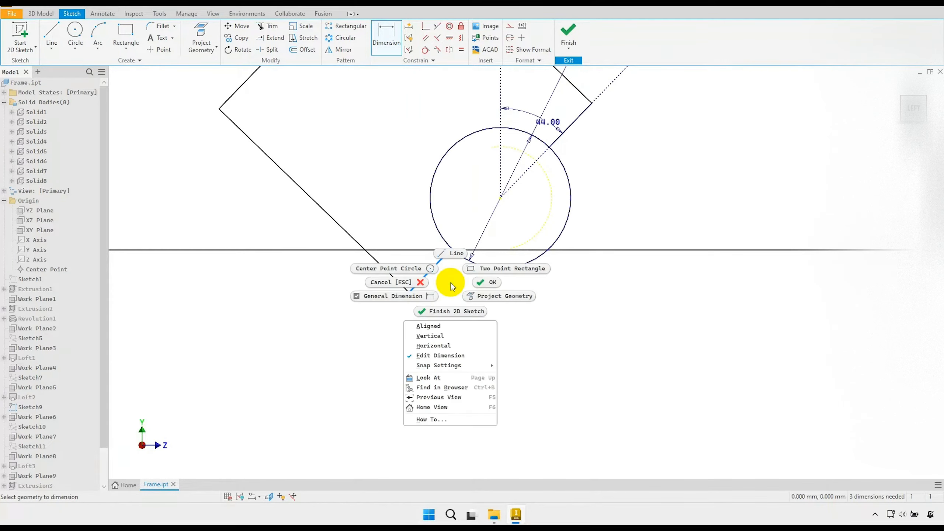
click(442, 327)
click(447, 281)
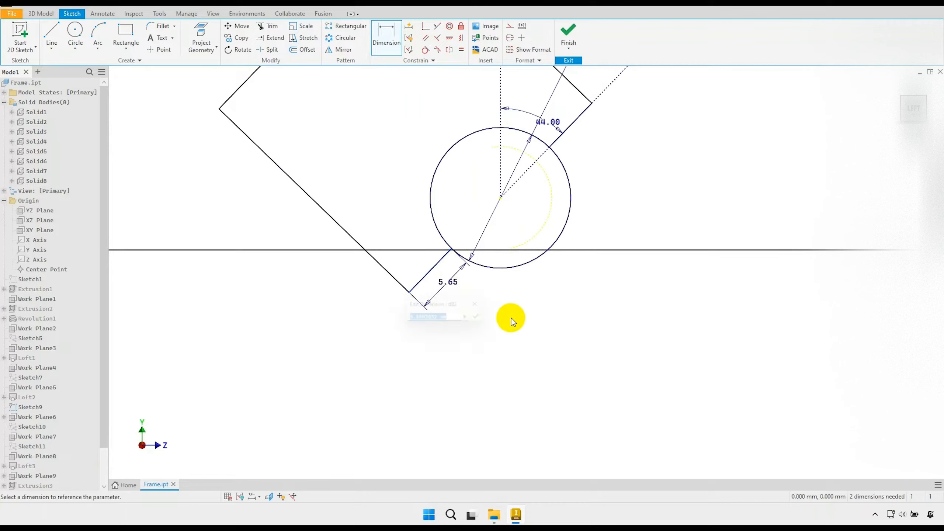
text(4.)
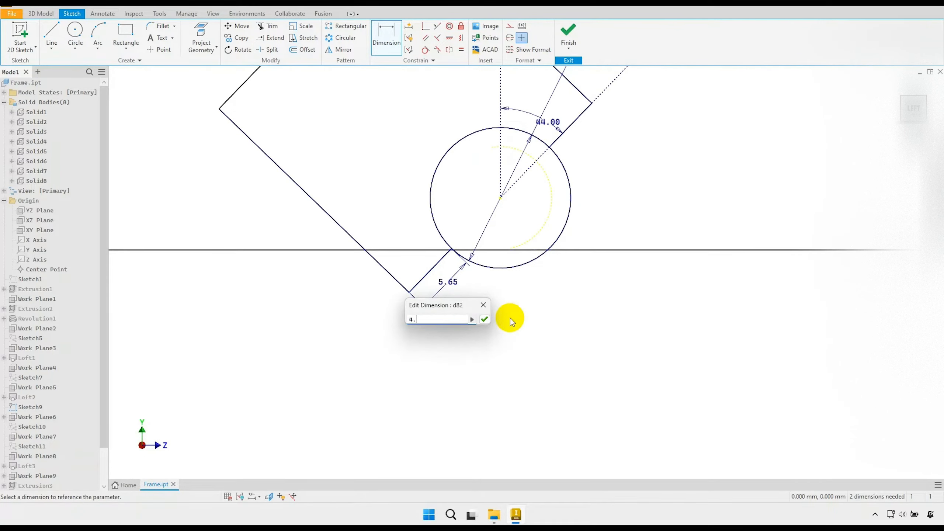
text(5)
key(Return)
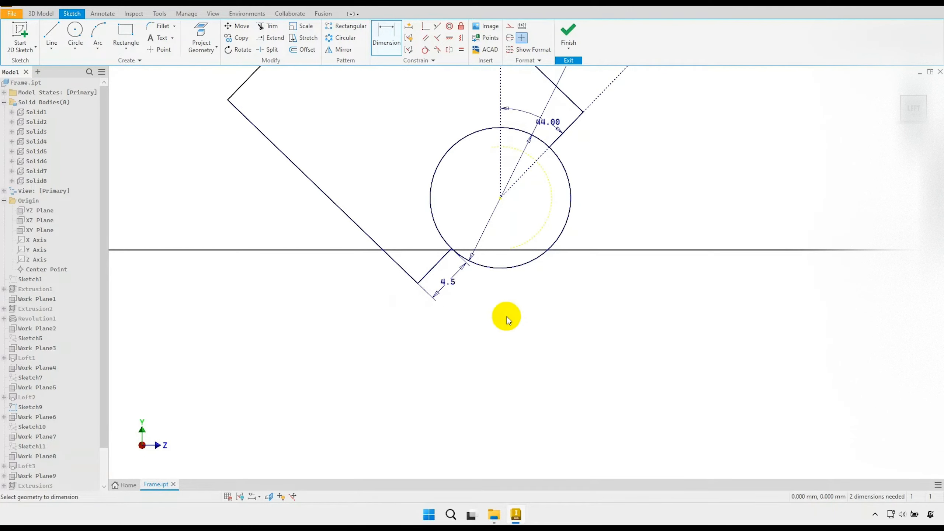
- Add an aligned driven dimension to the profile side farthest from the circle, opposite the two short lines
scroll(480, 290, down, 2)
middle_drag(441, 241, 434, 294)
scroll(433, 259, down, 1)
middle_drag(412, 209, 419, 264)
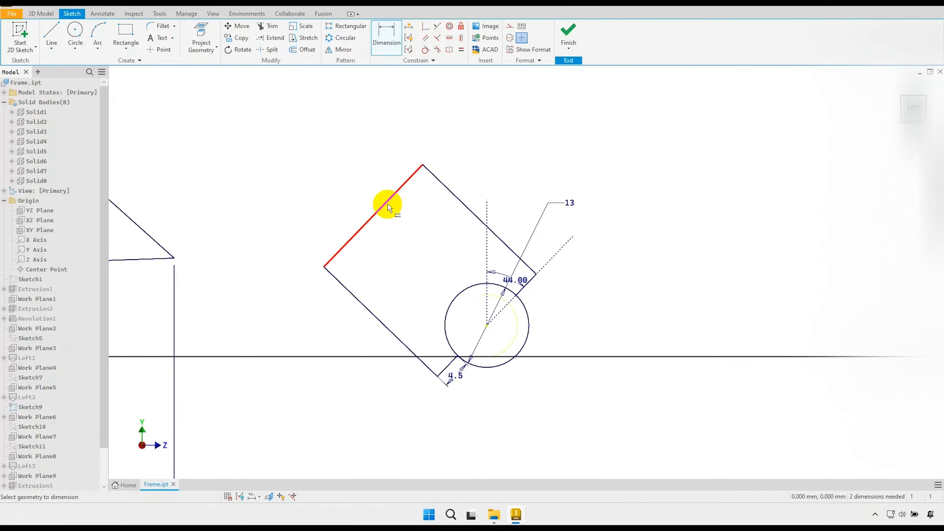
right_click(367, 181)
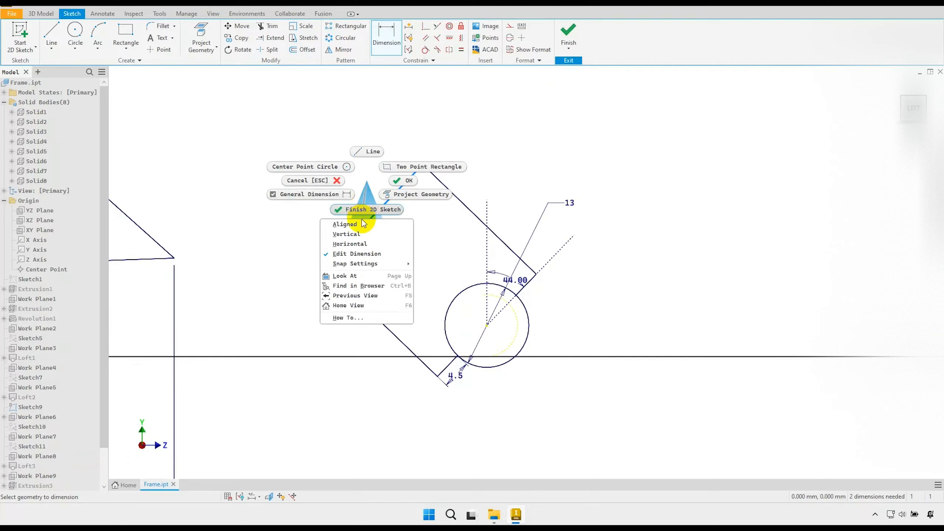
click(361, 223)
click(357, 204)
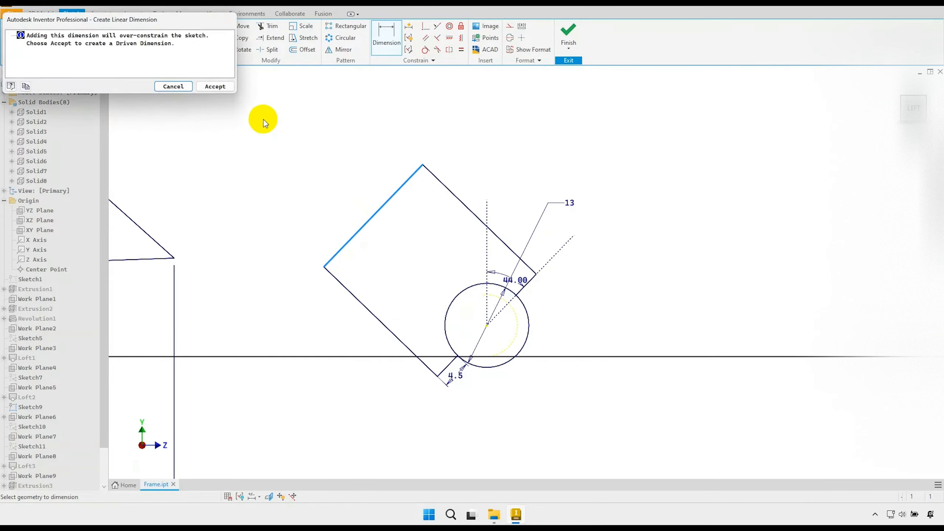
click(215, 86)
- Add an aligned dimension to the profile's upper-right long side and set it to 25 mm
click(455, 197)
right_click(480, 181)
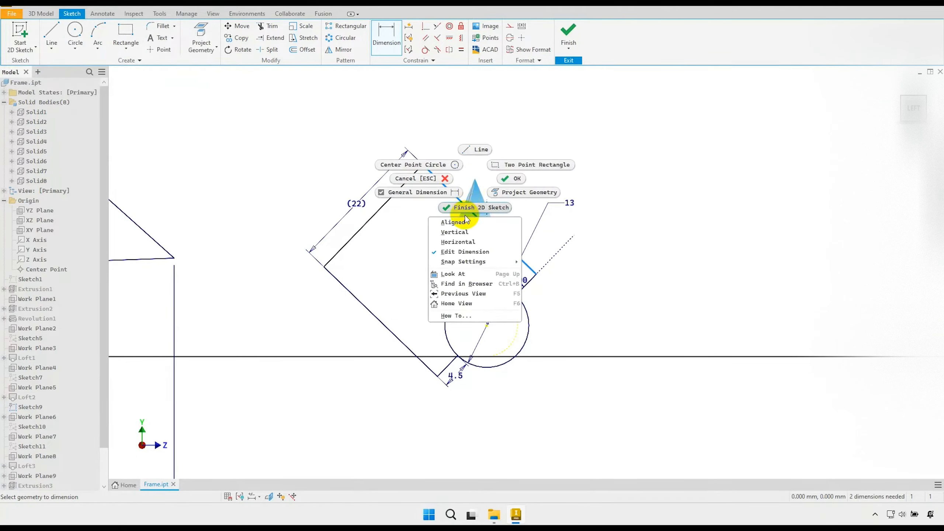
click(455, 219)
click(544, 131)
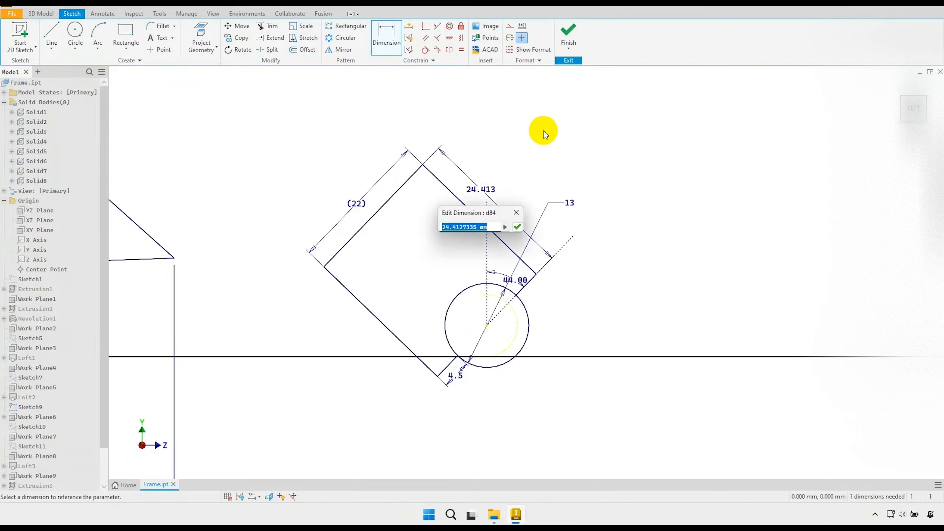
text(25)
key(Return)
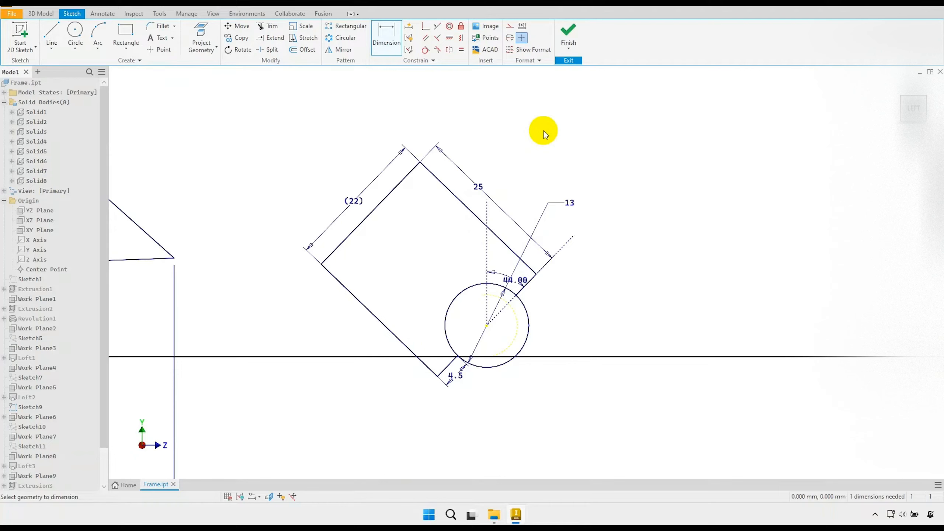
scroll(517, 146, down, 1)
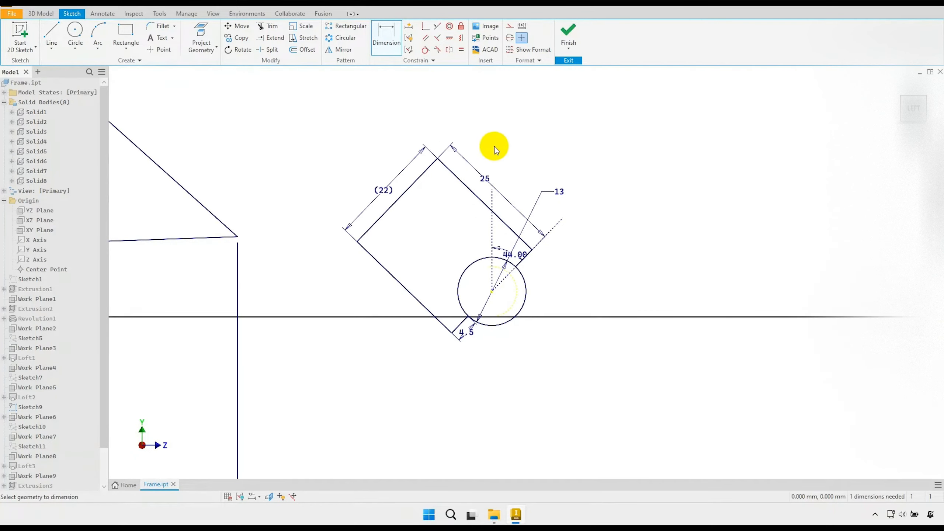
right_click(523, 173)
click(542, 173)
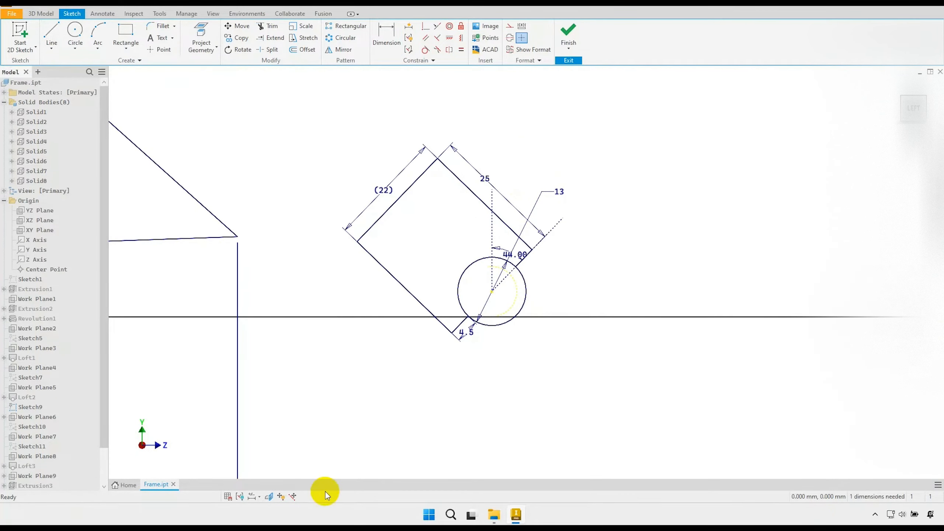
- Display the sketch's degrees of freedom and dimension the vertical construction line from the circle's center at 20 mm
click(278, 500)
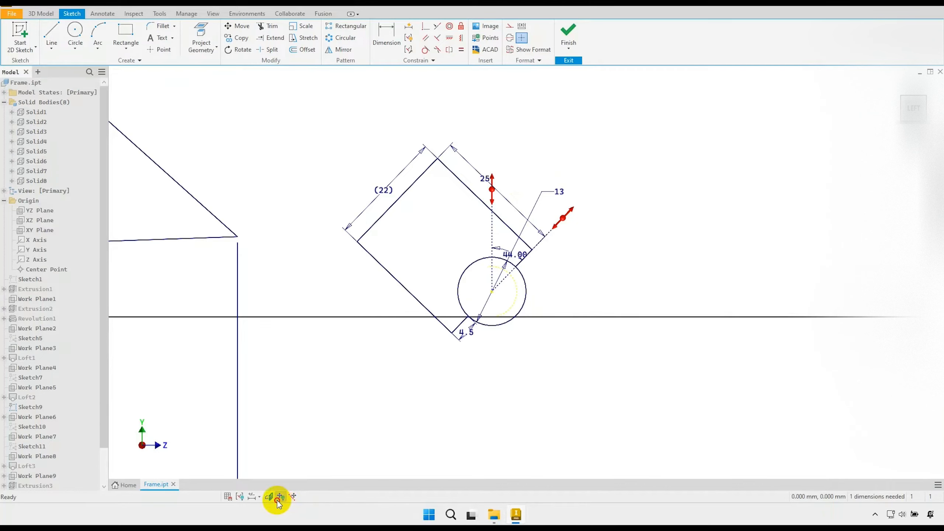
click(386, 33)
click(493, 237)
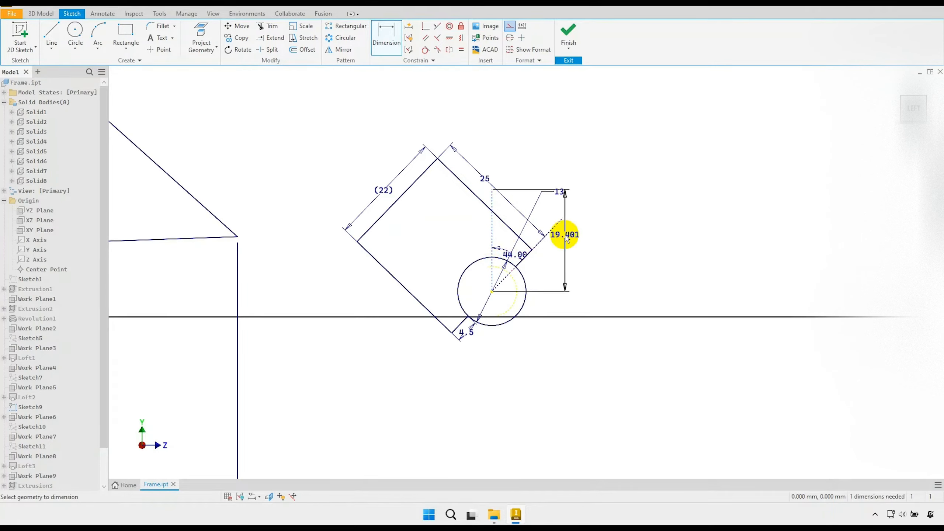
click(661, 149)
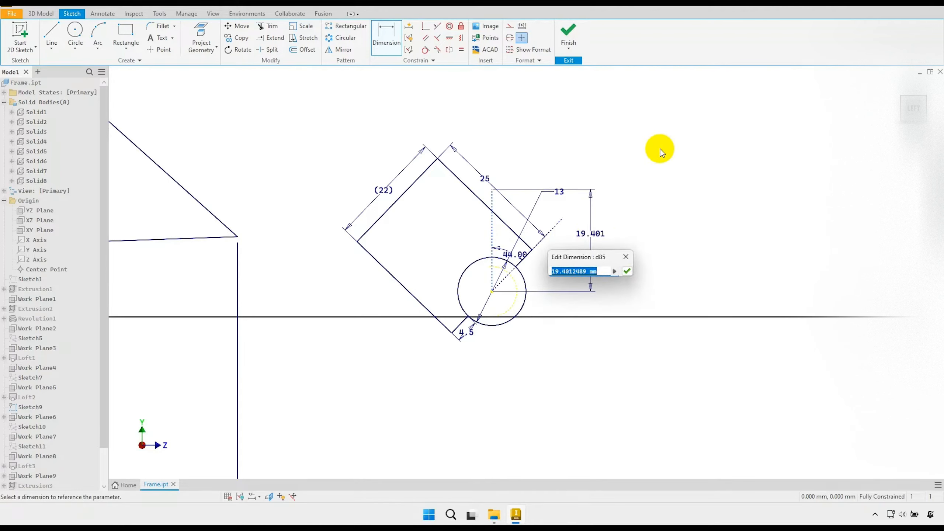
text(20)
key(Return)
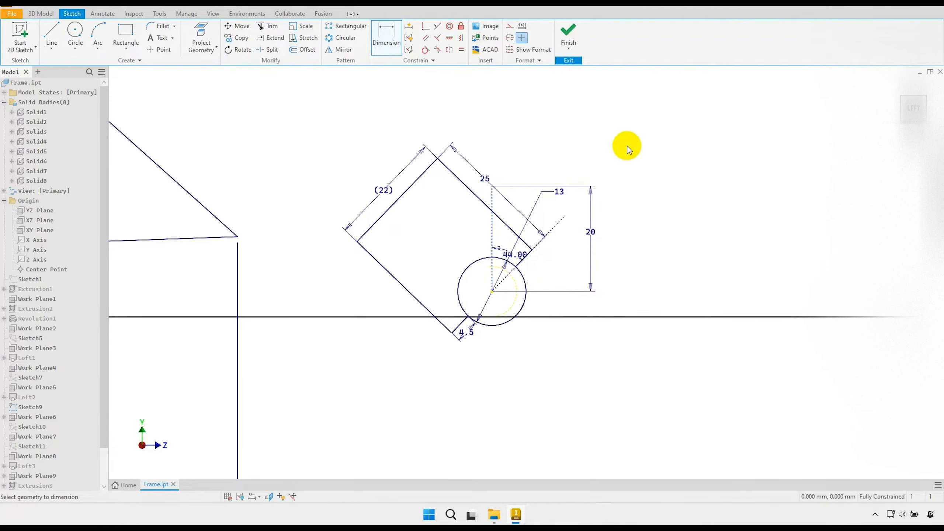
right_click(563, 141)
click(604, 142)
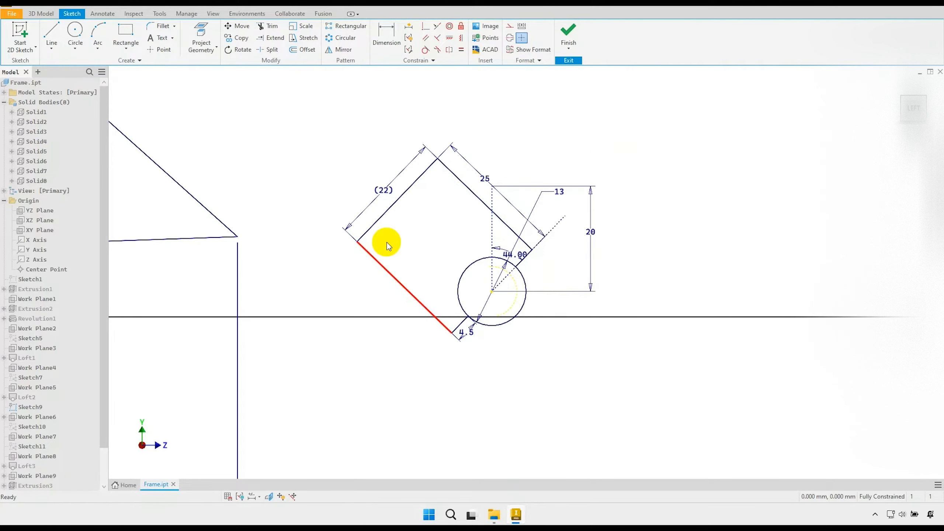
- Finish the dropout sketch and make all solid bodies visible
click(576, 34)
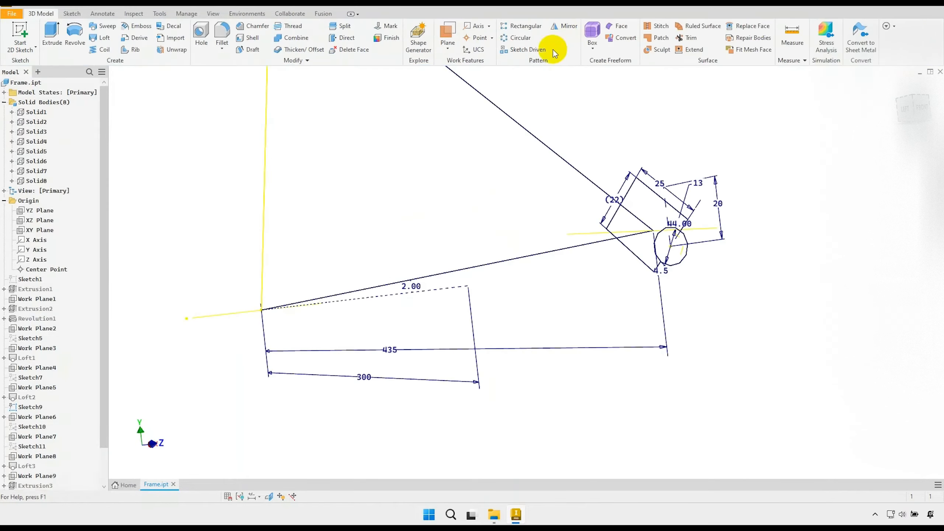
scroll(513, 174, down, 6)
shift+middle_drag(500, 175, 515, 189)
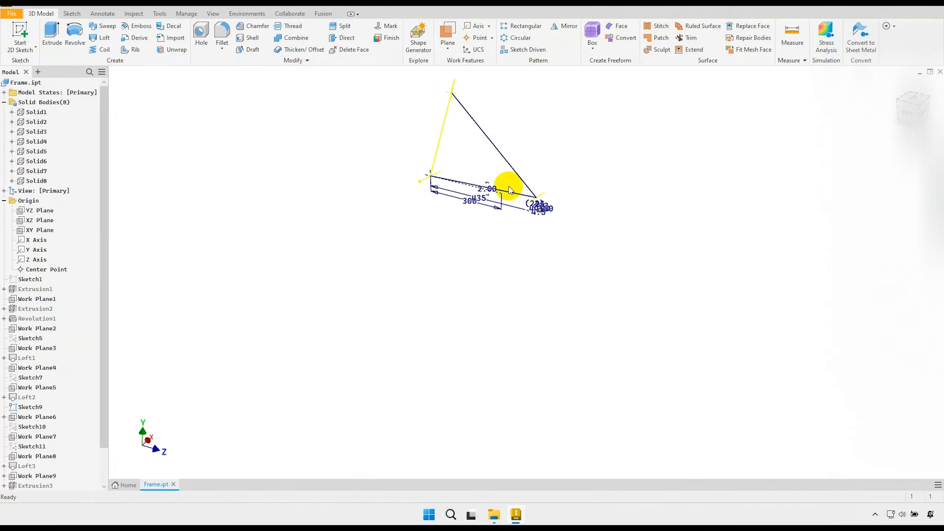
scroll(506, 190, up, 3)
right_click(44, 109)
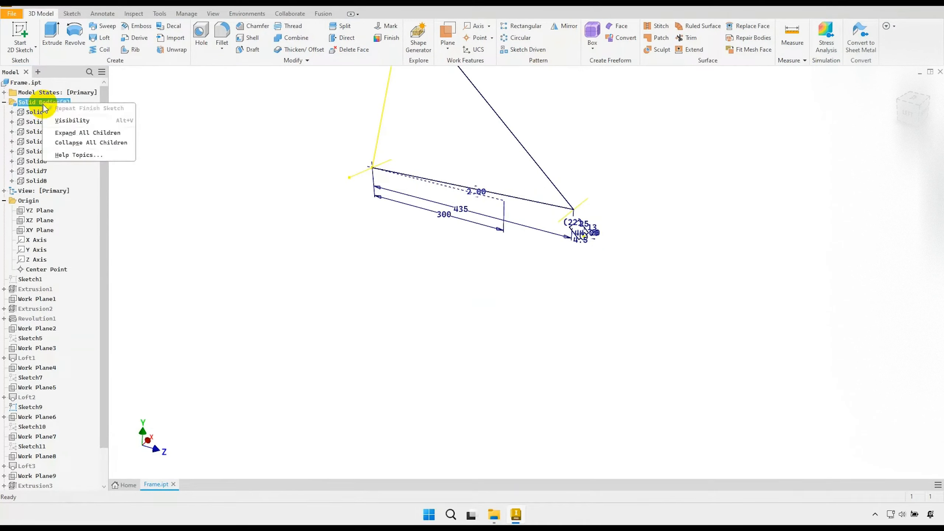
click(73, 121)
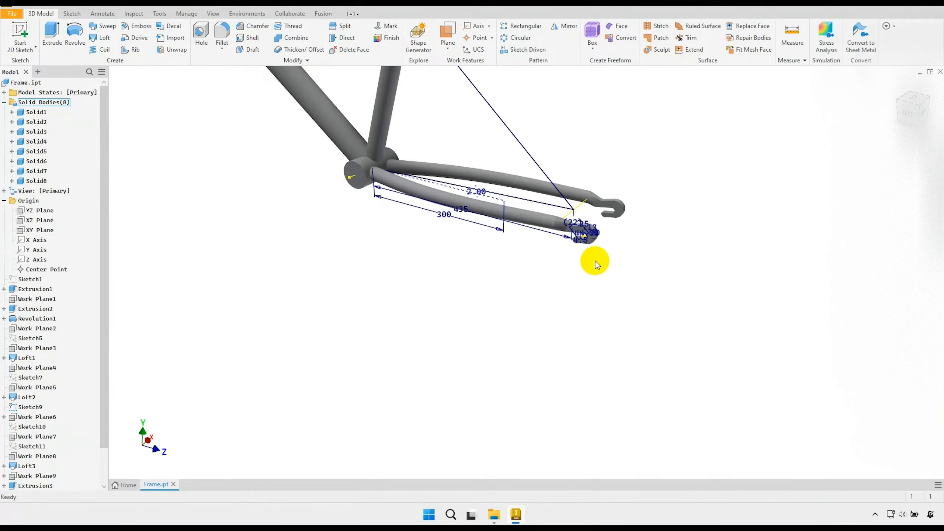
- Extrude the rectangular profile at the rear dropout 8 mm symmetrically as a new solid
scroll(596, 261, up, 5)
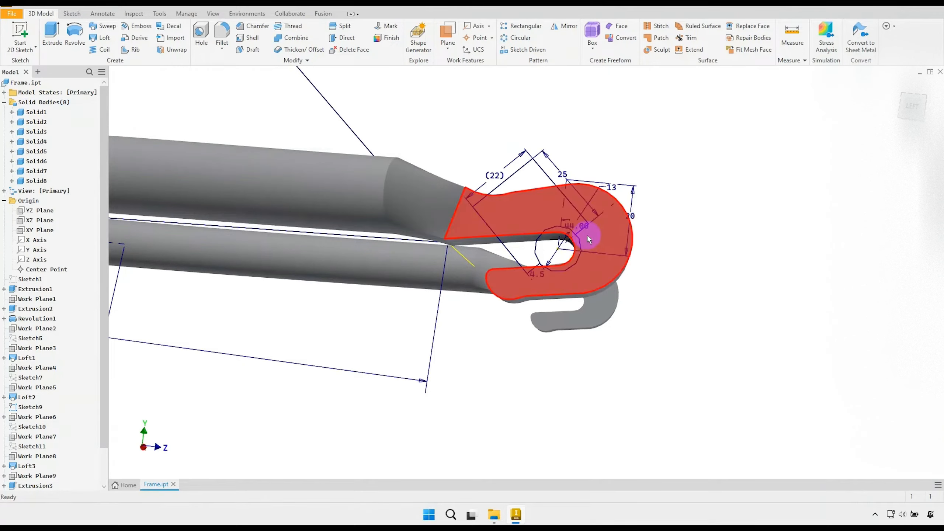
scroll(588, 238, down, 4)
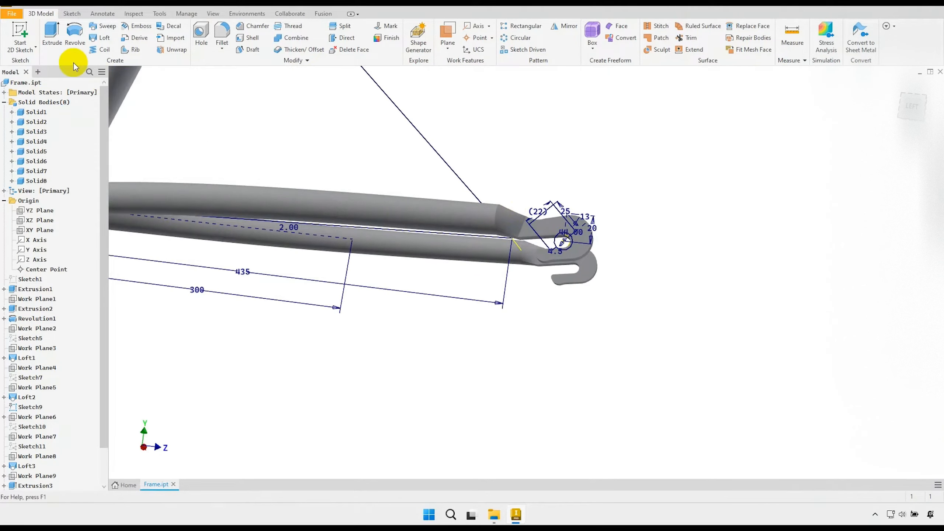
click(51, 33)
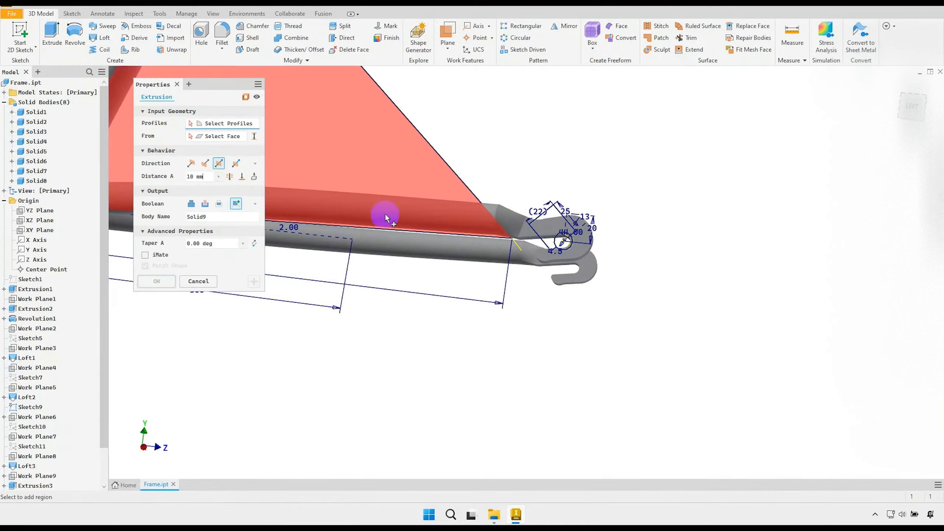
click(551, 225)
scroll(597, 202, up, 5)
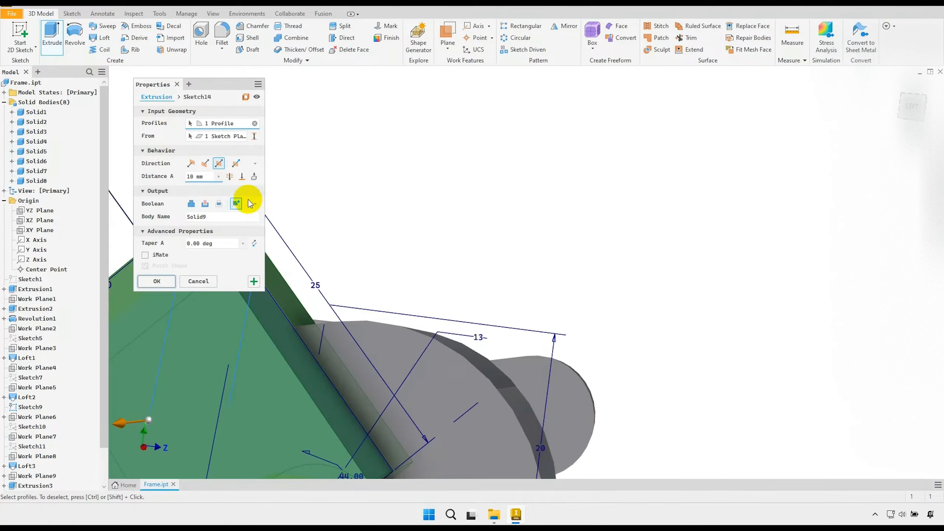
scroll(495, 201, down, 5)
shift+middle_drag(463, 275, 480, 269)
scroll(515, 250, up, 2)
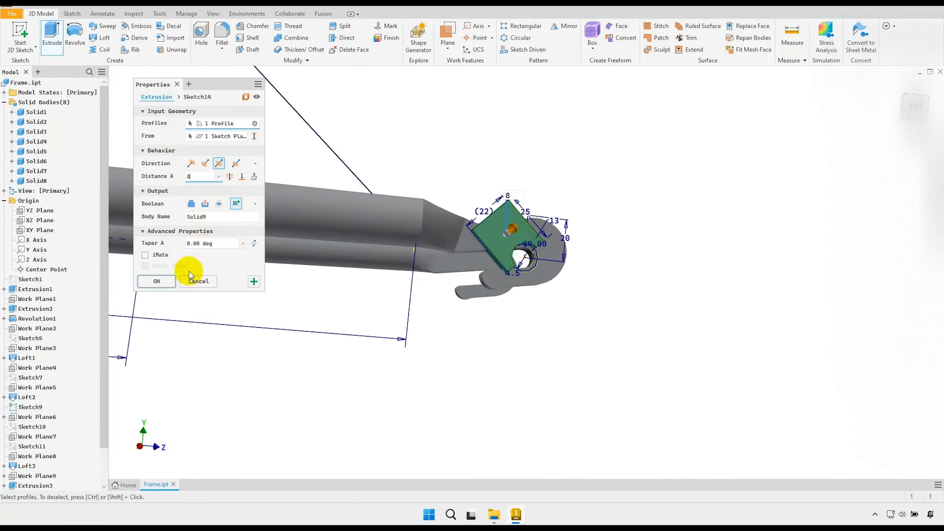
click(162, 284)
- Hide all solid bodies and make Sketch1 visible
scroll(496, 236, down, 5)
shift+middle_drag(496, 236, 345, 239)
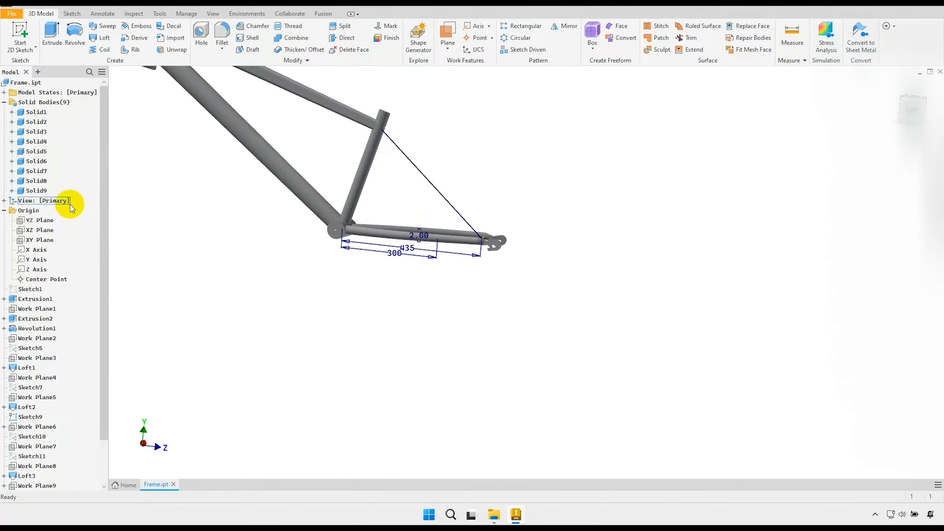
right_click(46, 104)
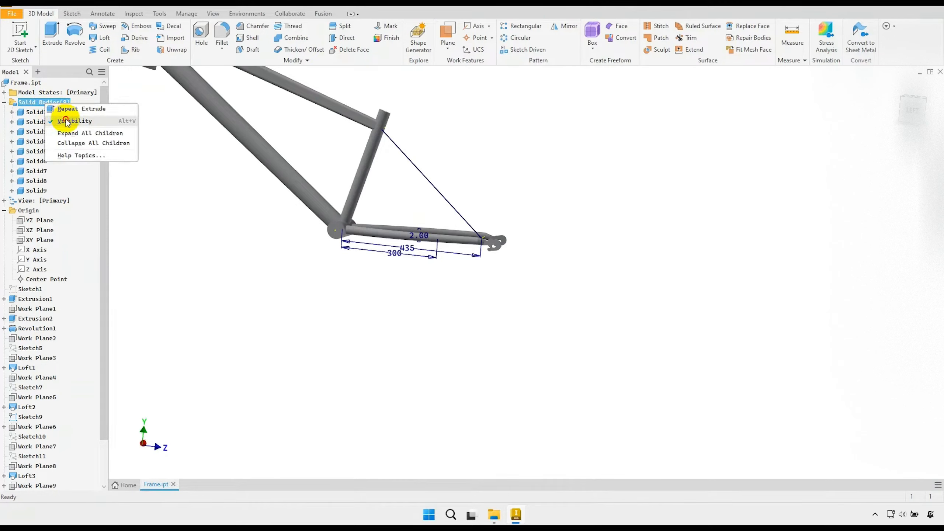
click(66, 122)
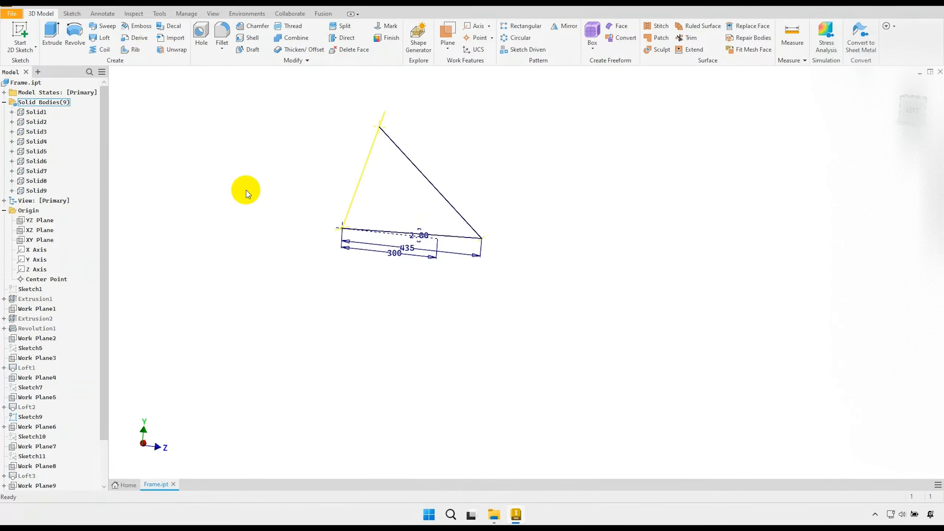
right_click(31, 290)
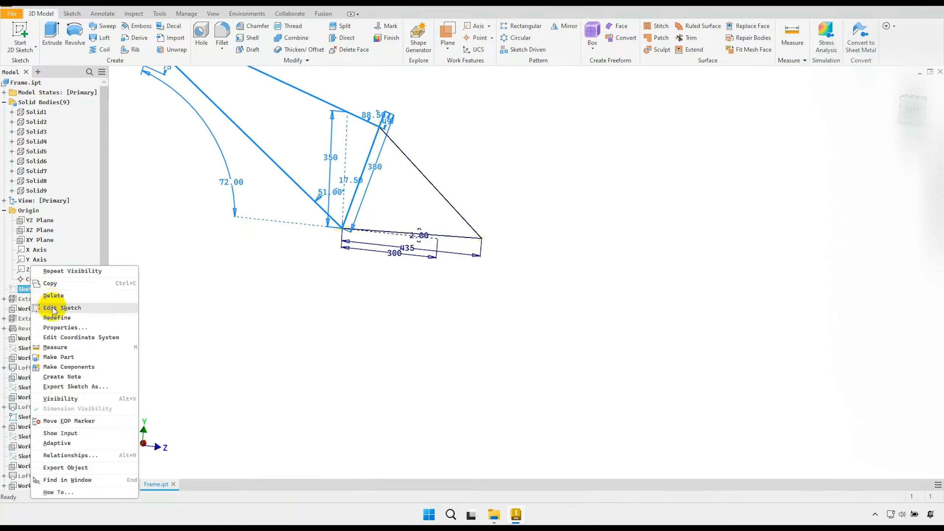
click(60, 398)
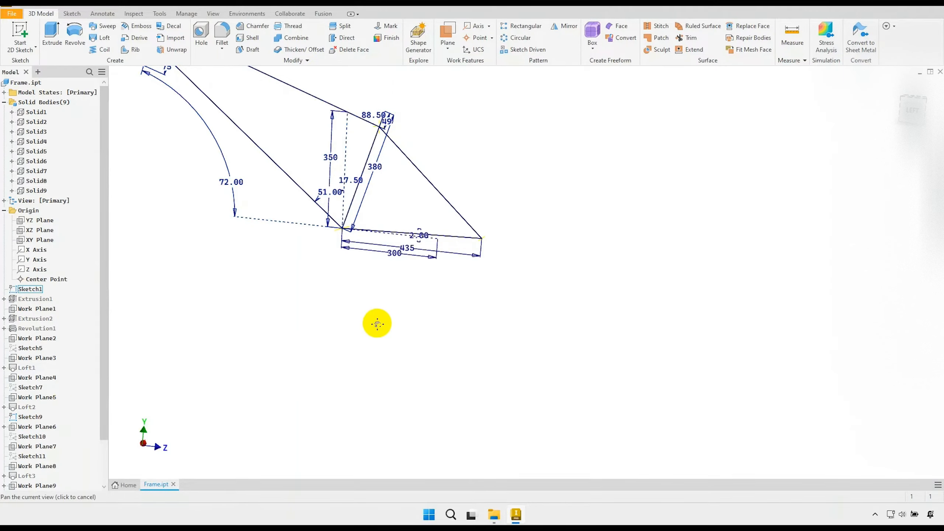
- Create a work axis parallel to the origin X axis through the sketch point where the top tube meets the seat tube
mouse_move(363, 325)
shift+middle_down()
mouse_move(412, 312)
mouse_move(376, 330)
shift+middle_up()
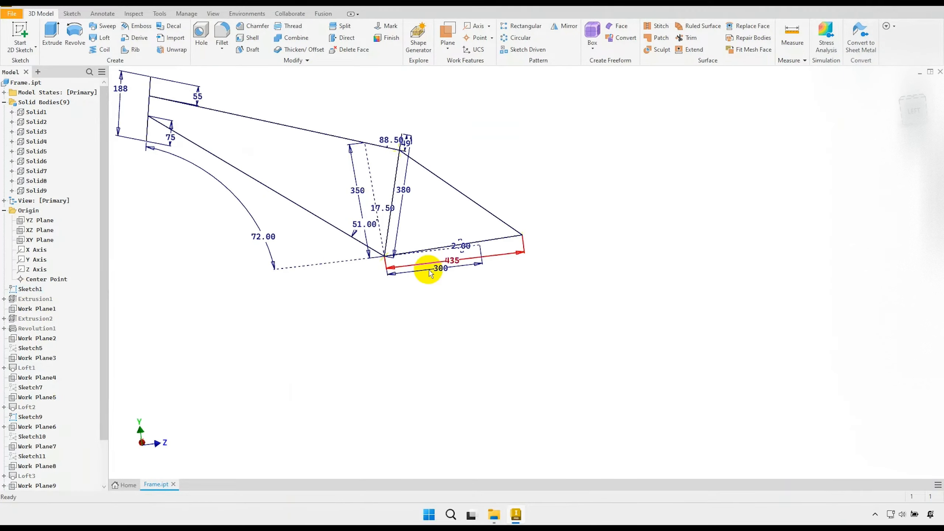
mouse_move(426, 241)
middle_down()
mouse_move(434, 297)
mouse_move(451, 295)
mouse_move(439, 291)
middle_up()
scroll(423, 269, up, 2)
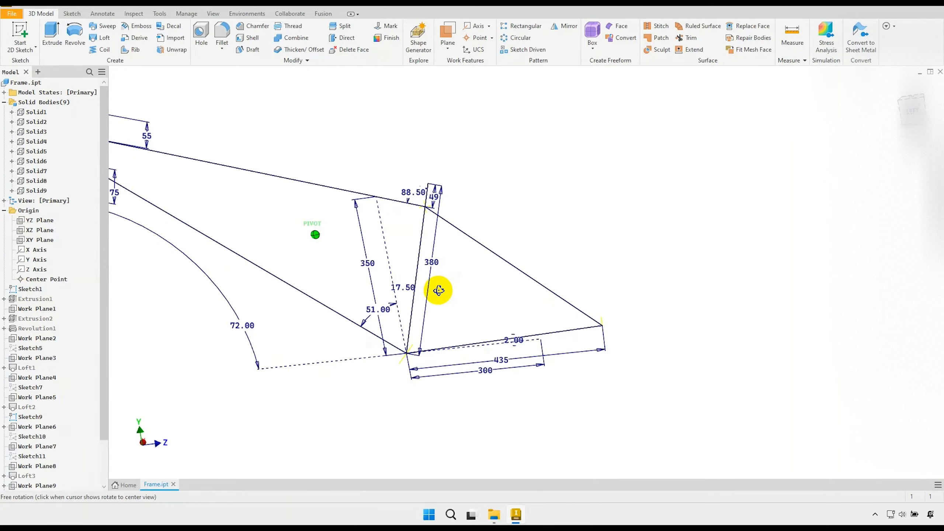
click(477, 27)
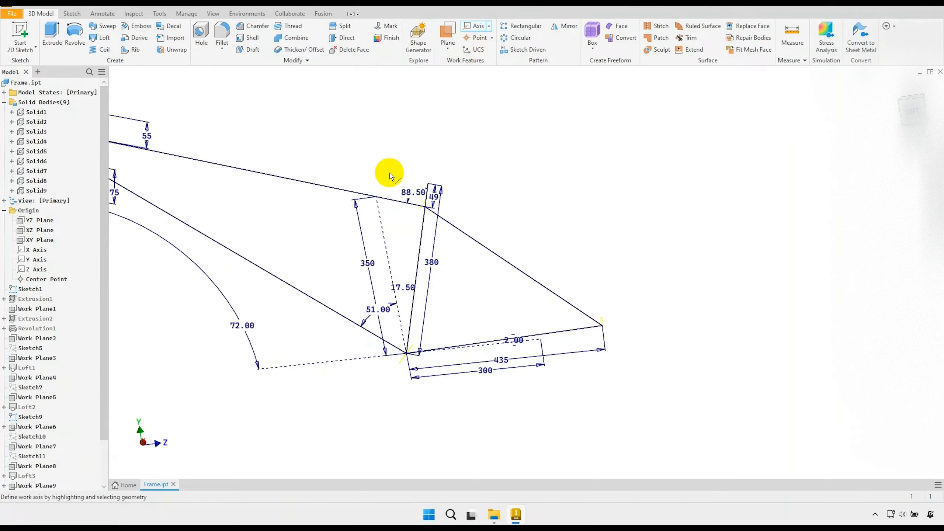
click(40, 253)
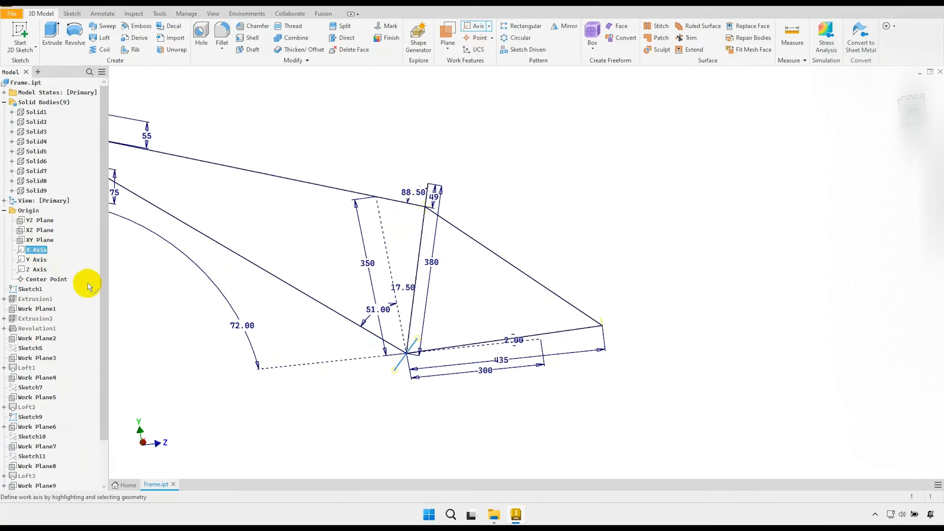
click(425, 206)
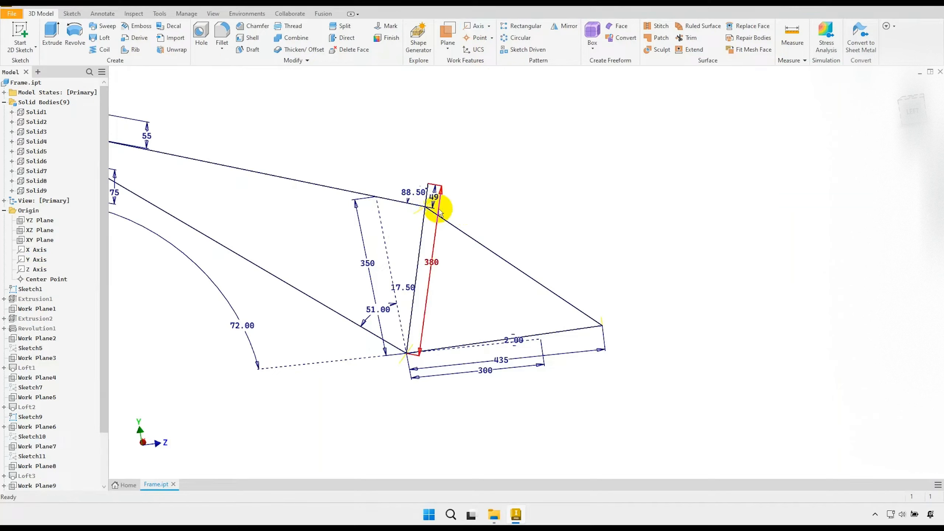
- Create a work axis parallel to the origin X axis through the rear endpoint of the chainstay line
shift+middle_drag(416, 213, 402, 225)
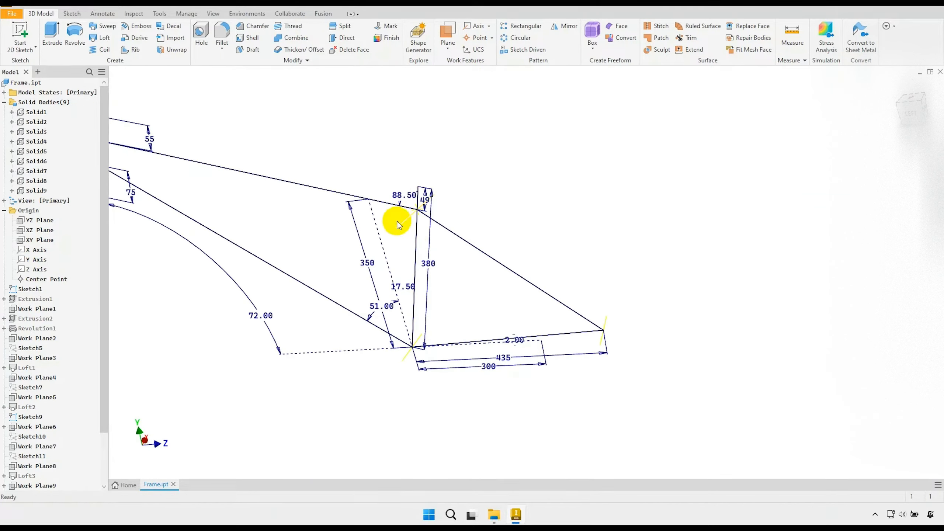
scroll(480, 168, down, 2)
click(475, 26)
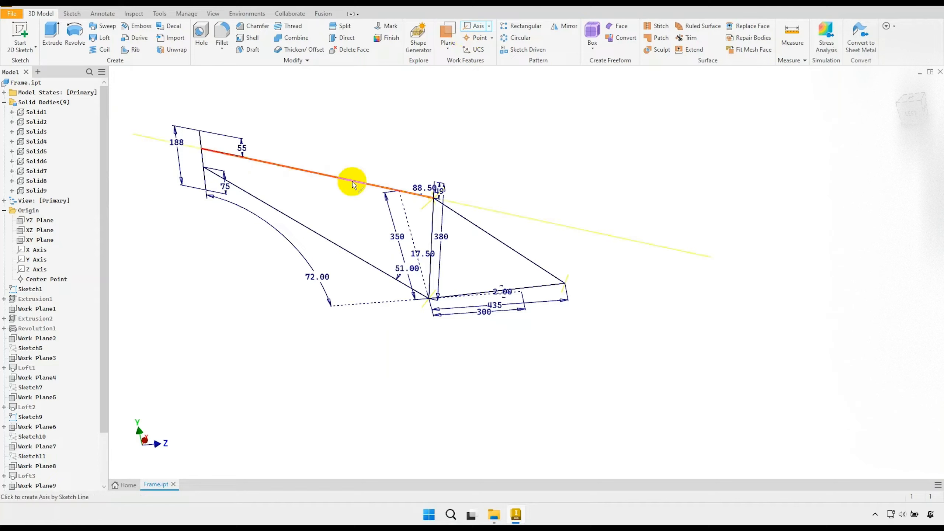
click(39, 253)
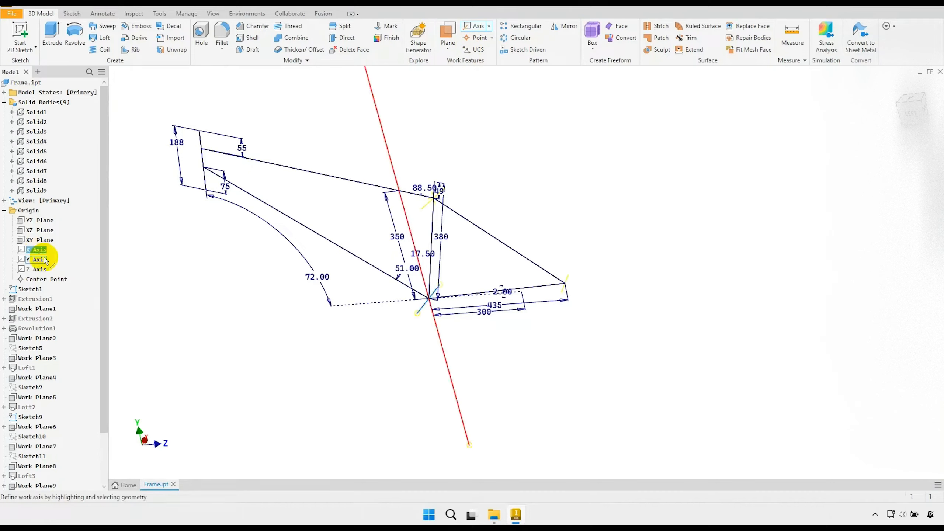
scroll(584, 285, up, 3)
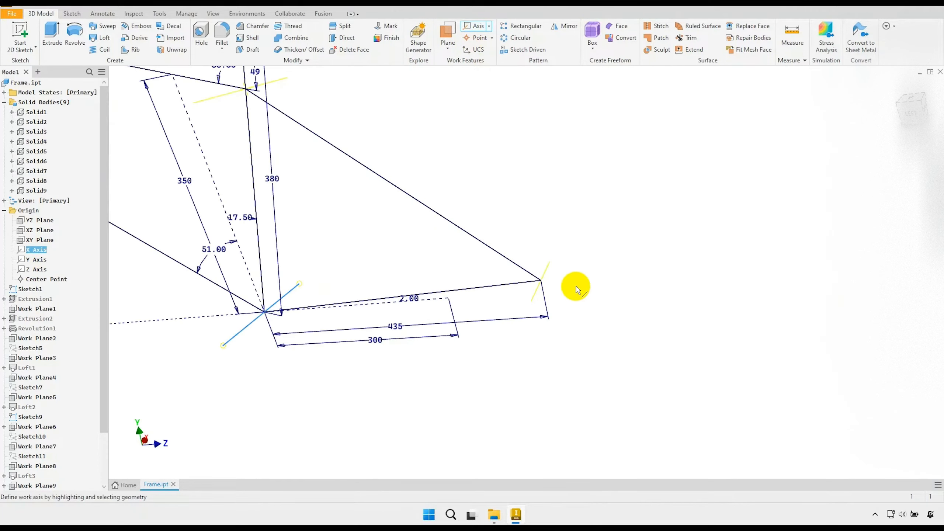
click(540, 285)
scroll(539, 287, down, 3)
scroll(488, 279, down, 3)
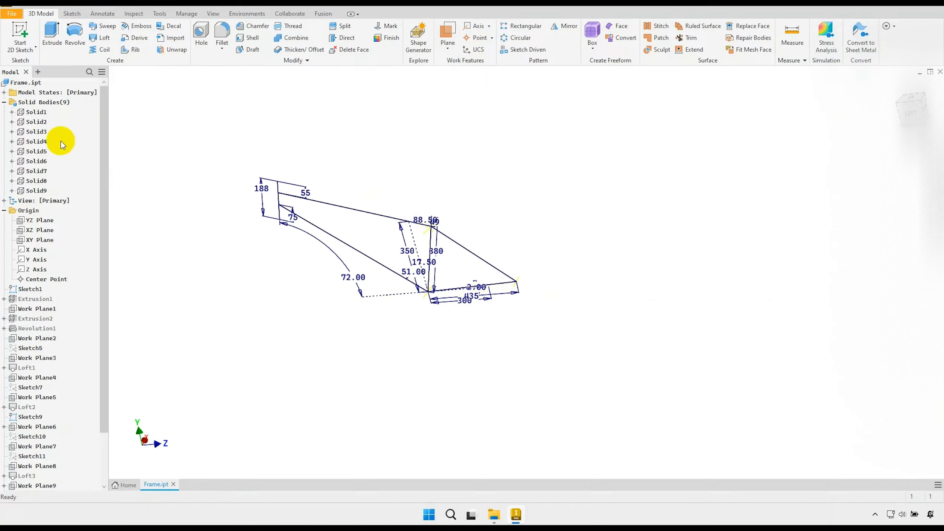
- Make all solid bodies visible
right_click(43, 101)
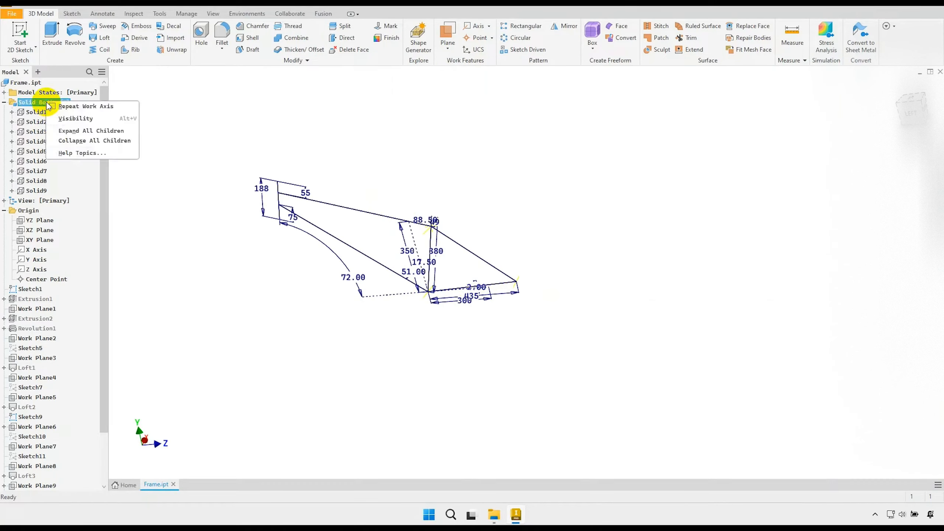
click(86, 125)
shift+middle_drag(531, 321, 537, 281)
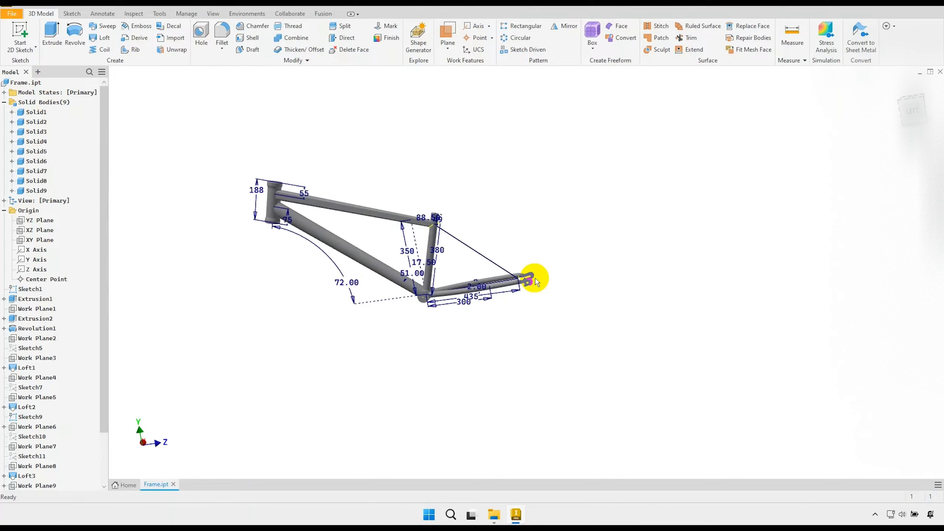
- Create a work axis through the rounded inner face of the rear dropout slot
scroll(536, 281, up, 5)
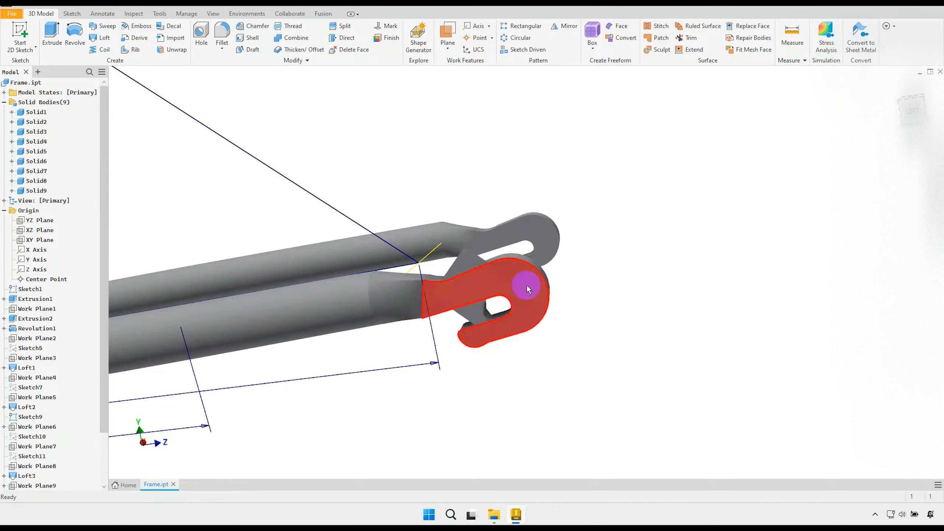
click(478, 28)
mouse_move(624, 238)
shift+middle_down()
mouse_move(639, 225)
mouse_move(650, 235)
shift+middle_up()
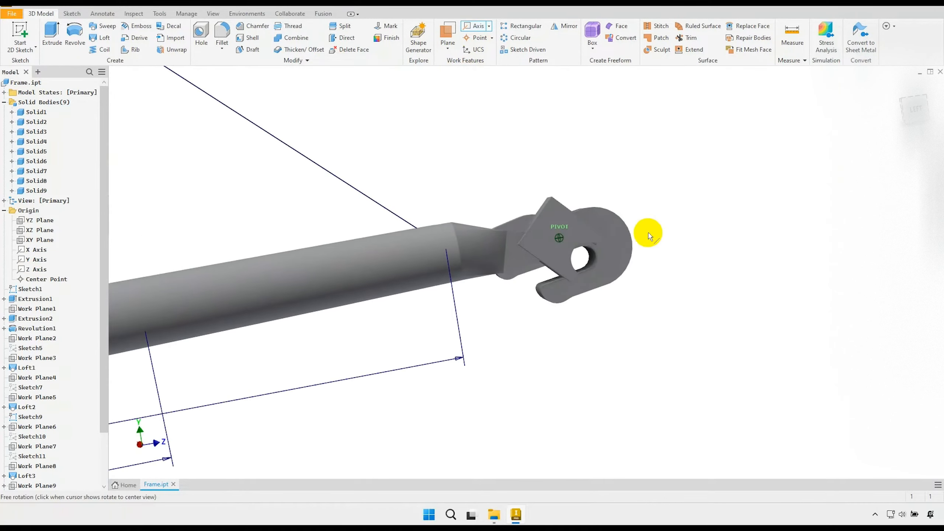
scroll(580, 260, up, 3)
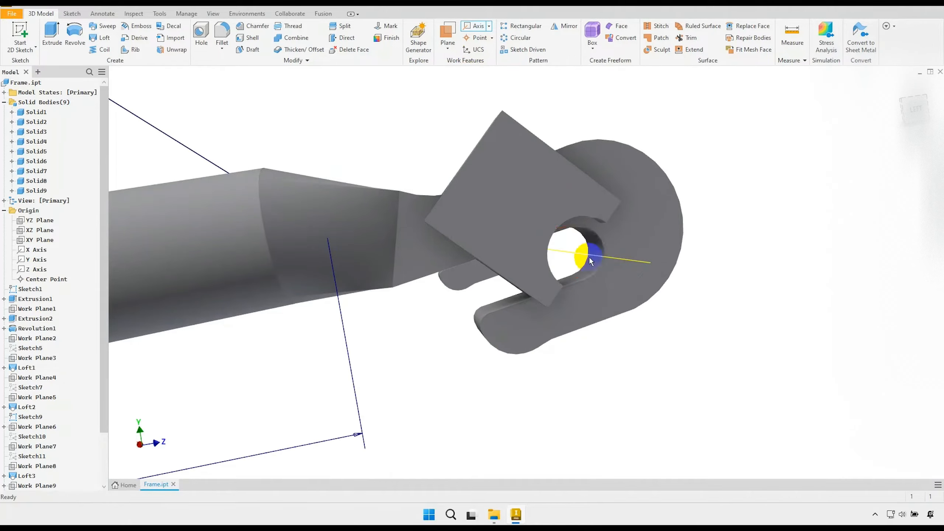
click(594, 250)
scroll(559, 252, down, 8)
mouse_move(491, 214)
shift+middle_down()
mouse_move(474, 201)
mouse_move(445, 213)
mouse_move(442, 230)
shift+middle_up()
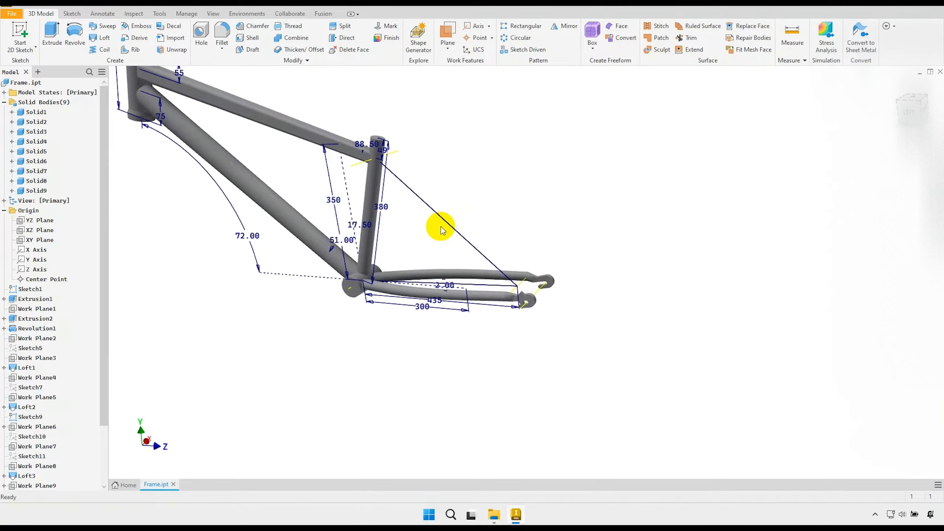
- Create a work plane through the seat tube's upper work axis and the dropout slot's work axis
scroll(441, 229, up, 2)
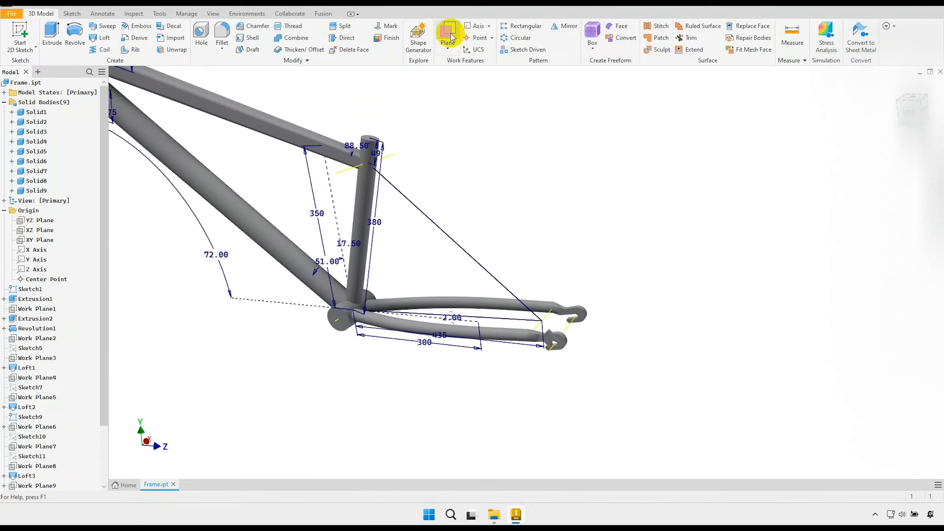
click(448, 34)
scroll(369, 182, up, 1)
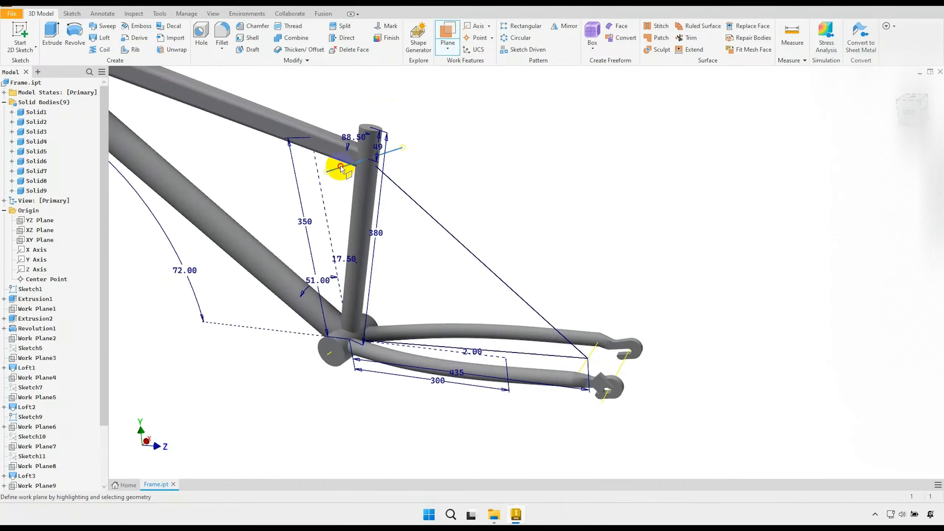
click(591, 334)
click(621, 374)
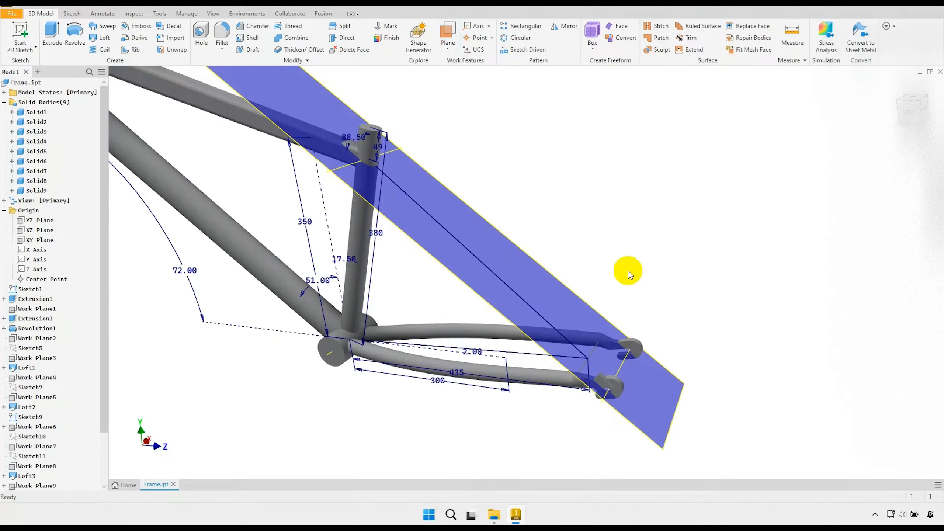
- Start a 2D sketch on the inclined work plane running from the seat tube to the rear dropouts
scroll(628, 270, down, 2)
click(660, 338)
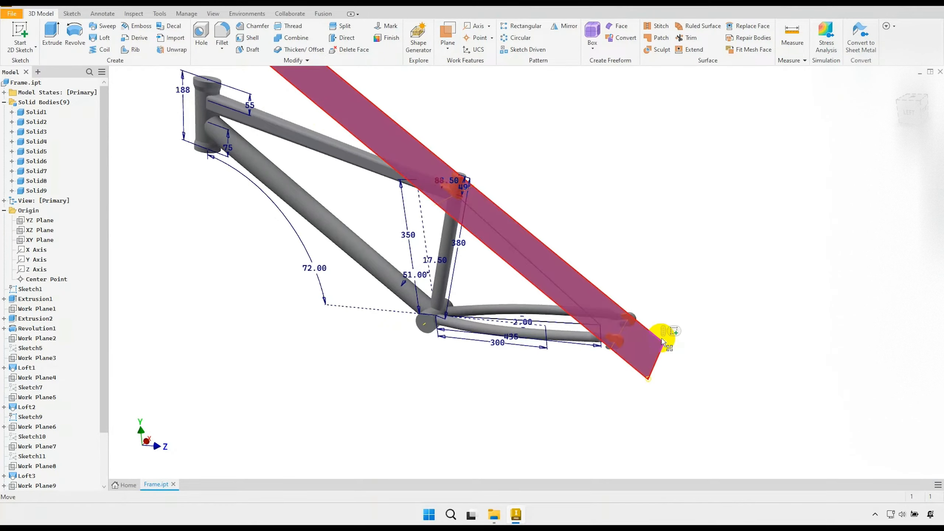
right_click(665, 335)
click(652, 168)
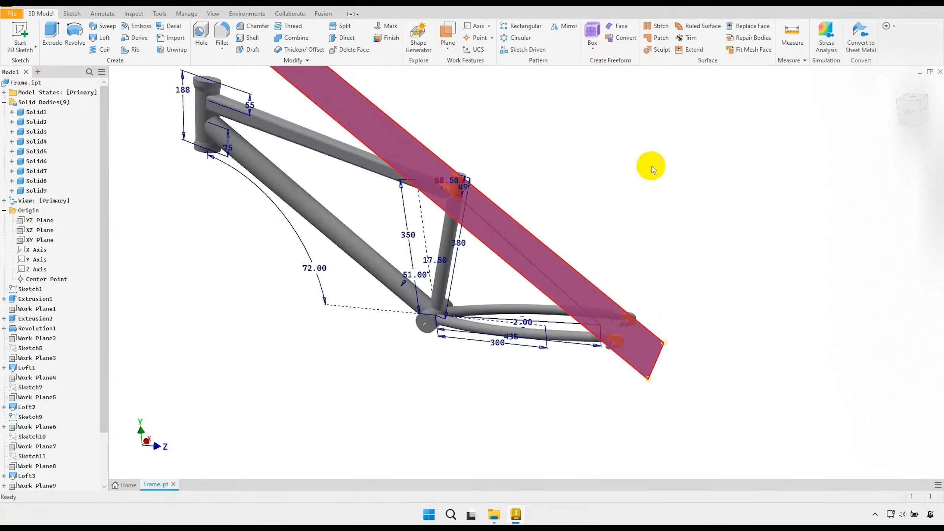
shift+middle_drag(534, 205, 562, 217)
click(668, 255)
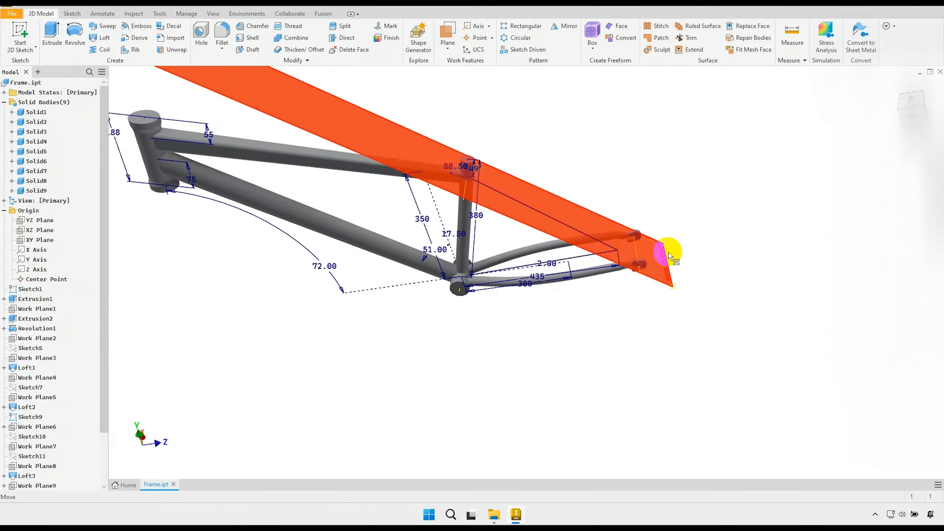
click(670, 261)
click(681, 257)
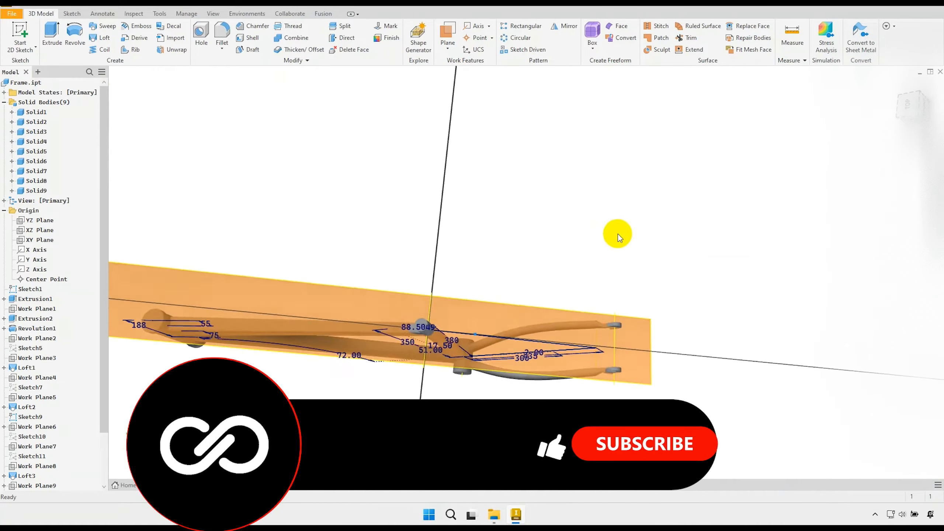
mouse_move(527, 266)
shift+middle_down()
mouse_move(538, 234)
mouse_move(527, 227)
mouse_move(533, 267)
mouse_move(495, 253)
shift+middle_up()
scroll(539, 275, up, 2)
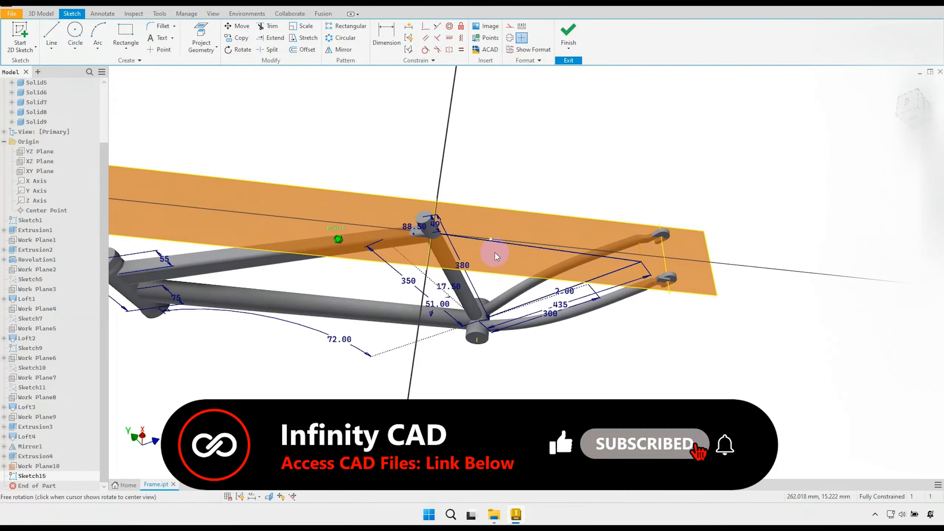
scroll(56, 157, up, 3)
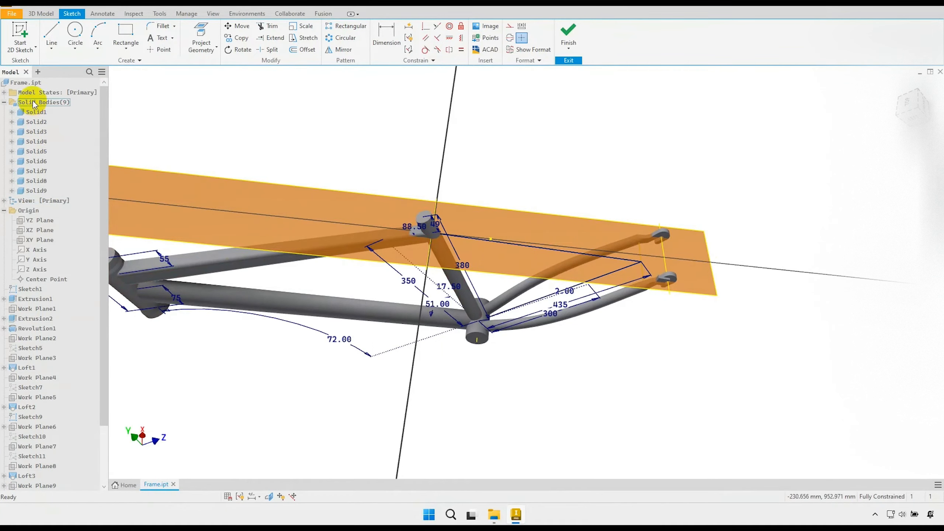
- Hide all solid bodies and project the reference geometry at the seat tube's upper joint and the chainstay line's rear endpoint into the sketch
right_click(33, 103)
click(61, 160)
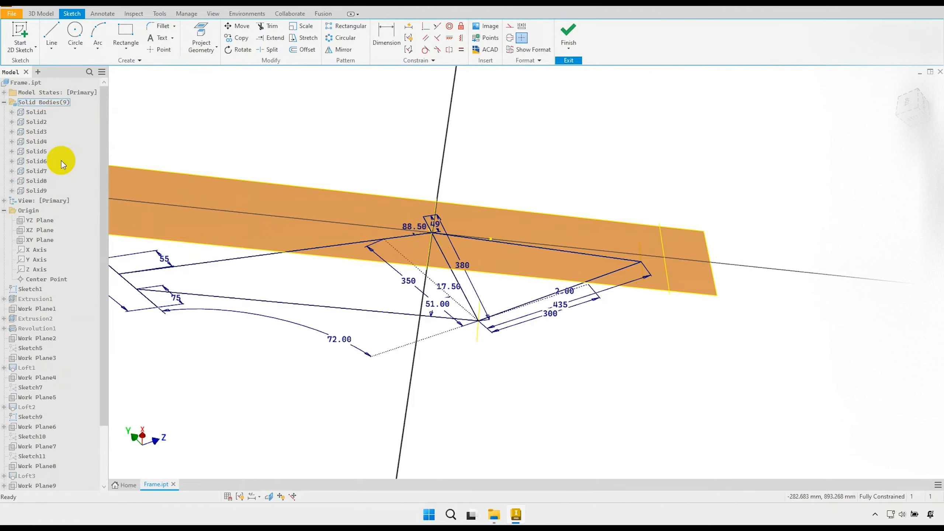
click(202, 32)
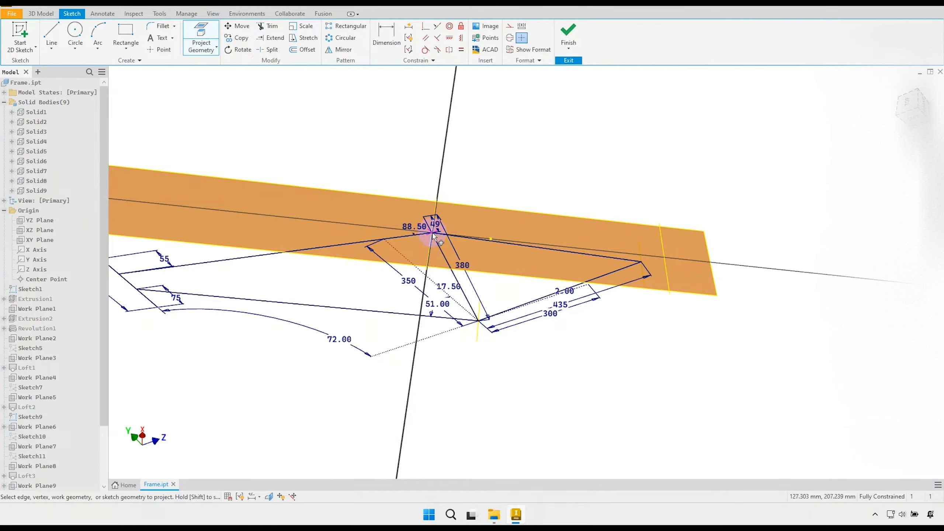
scroll(688, 253, up, 1)
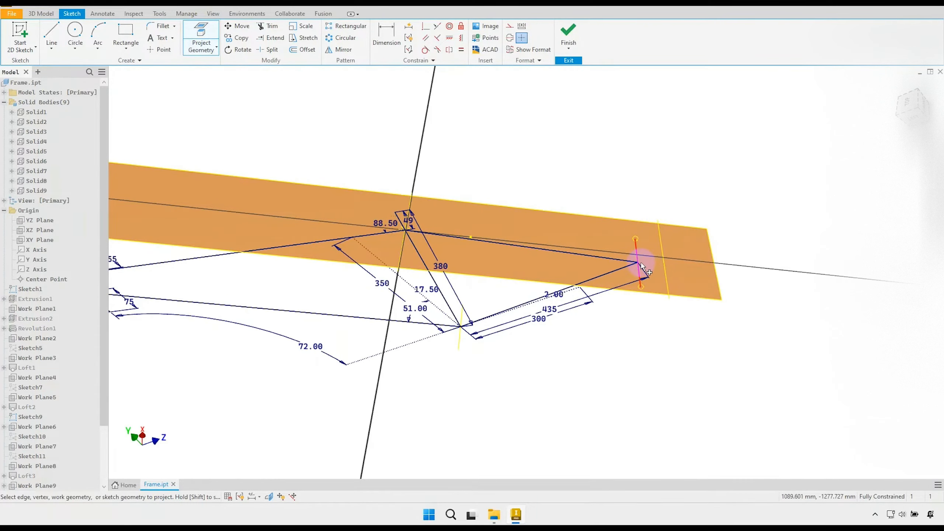
mouse_move(636, 246)
shift+middle_down()
mouse_move(636, 192)
mouse_move(625, 231)
shift+middle_up()
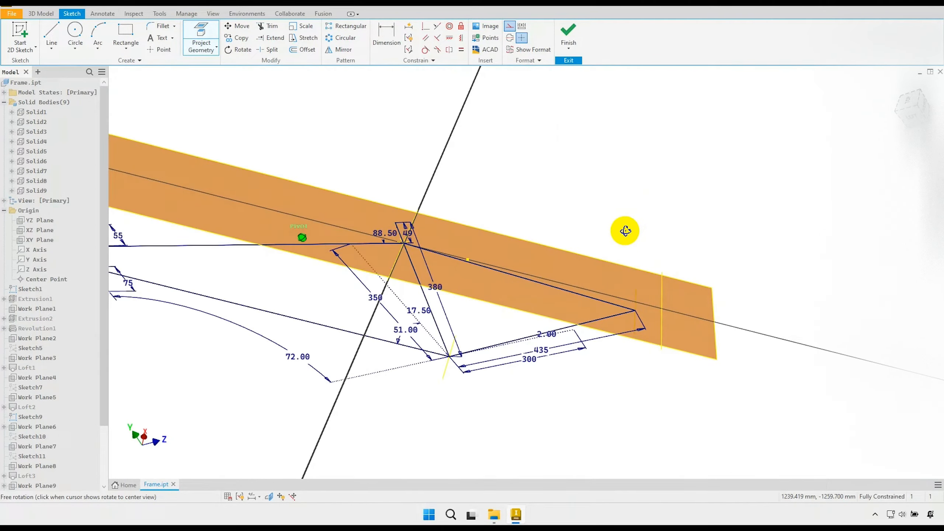
right_click(490, 175)
click(529, 178)
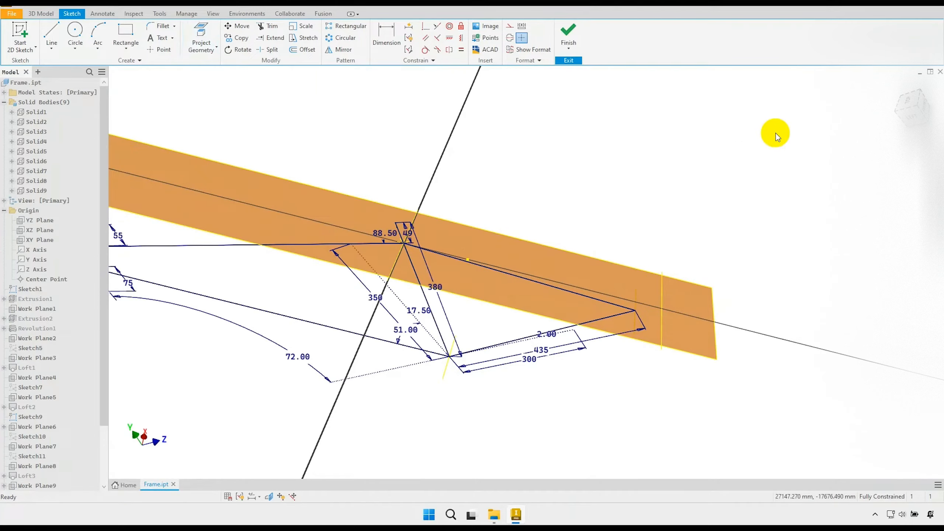
- Hide Sketch1 while keeping the new sketch open for editing
click(906, 107)
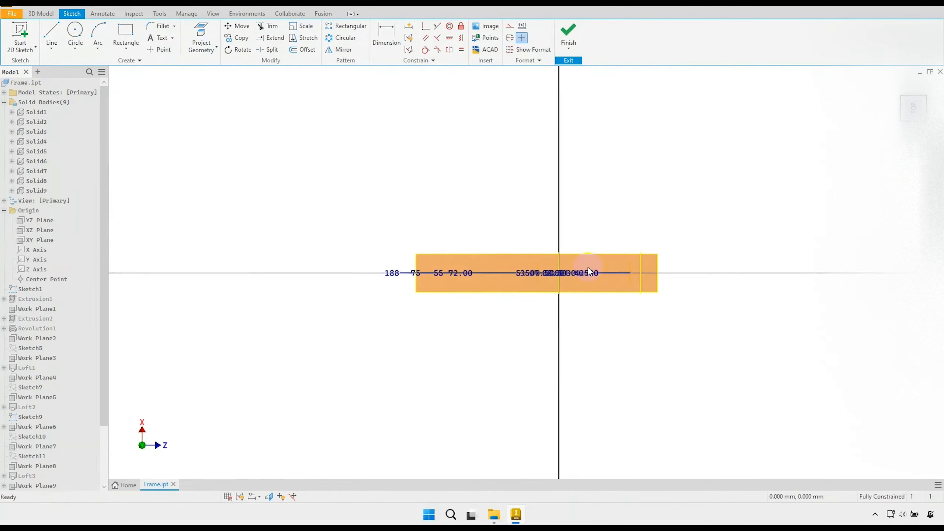
right_click(27, 291)
click(56, 413)
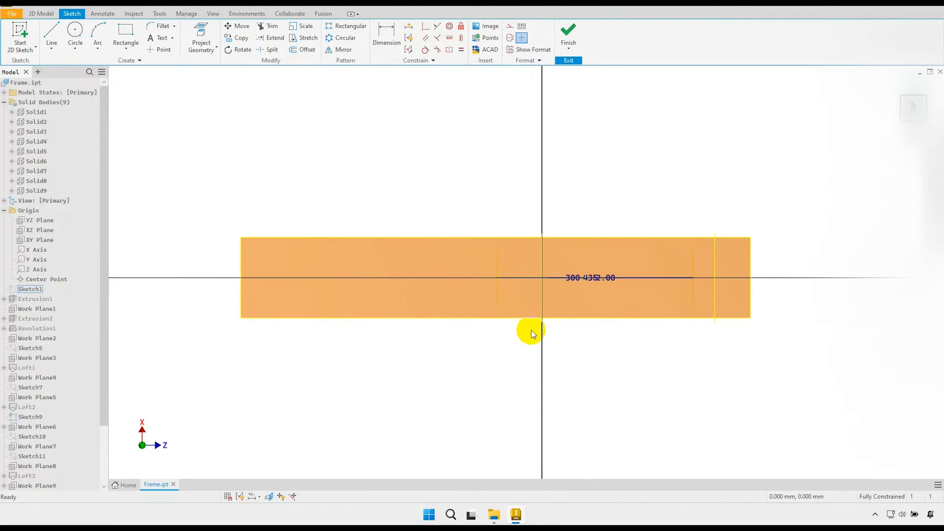
mouse_move(532, 331)
shift+middle_down()
mouse_move(532, 308)
mouse_move(510, 302)
mouse_move(531, 281)
mouse_move(482, 280)
mouse_move(554, 306)
mouse_move(462, 256)
mouse_move(489, 263)
mouse_move(476, 254)
shift+middle_up()
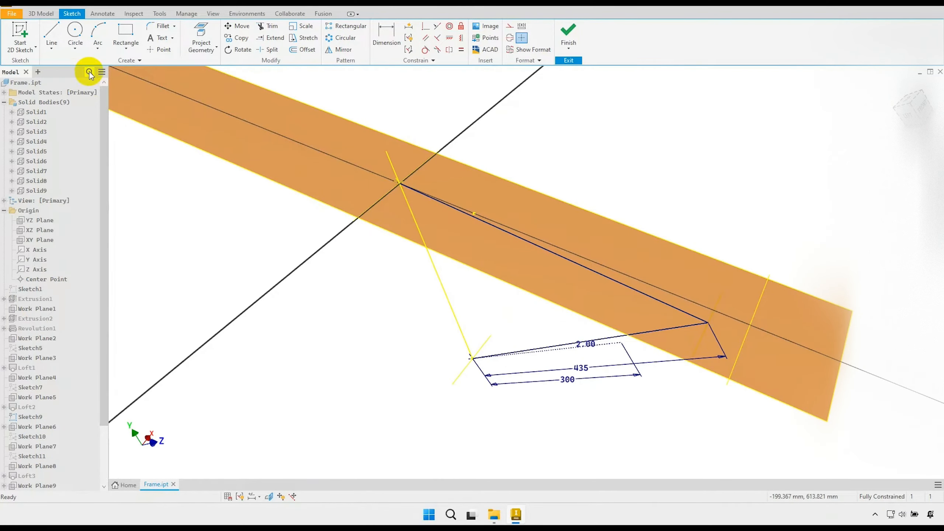
- Draw a four-point control-vertex spline from the seat tube's upper joint toward the rear dropouts
click(51, 49)
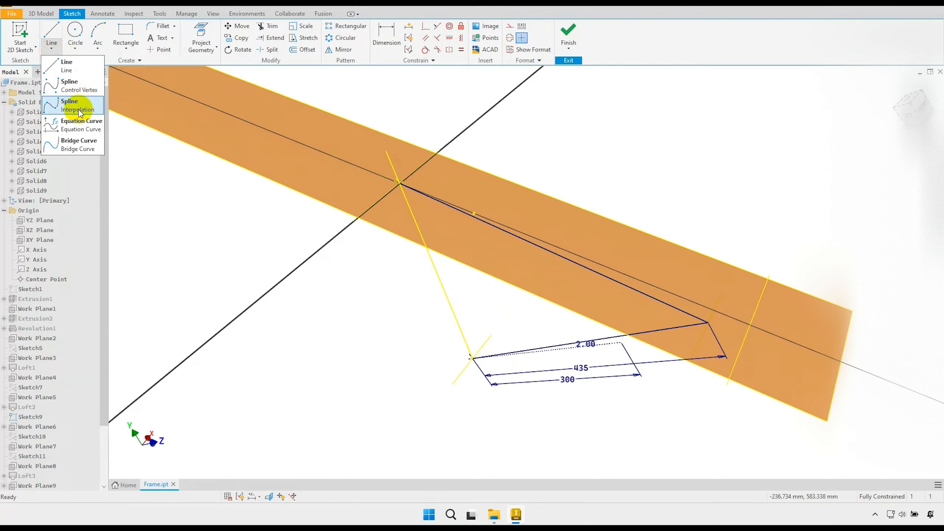
click(73, 83)
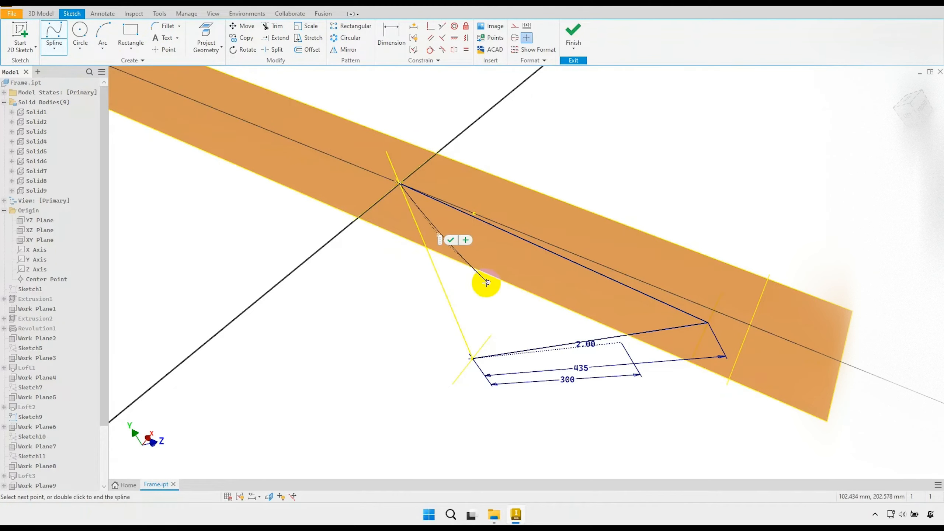
mouse_move(569, 316)
shift+middle_down()
mouse_move(601, 309)
mouse_move(592, 308)
shift+middle_up()
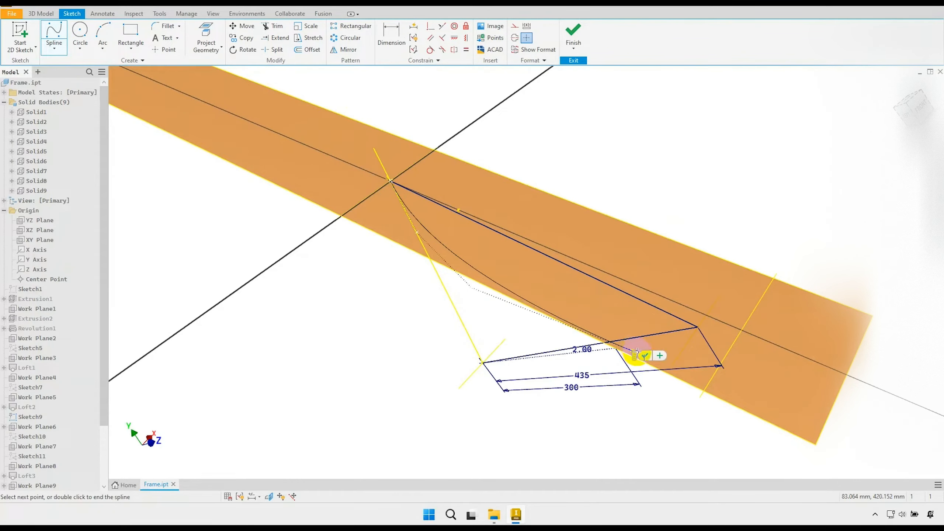
click(646, 359)
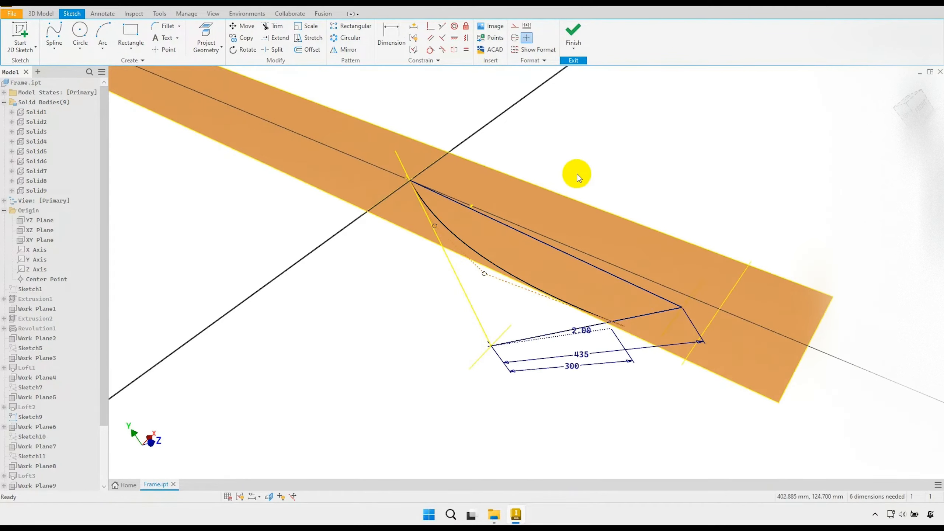
- Reshape the spline by repositioning its two inner control vertices and pulling its rear endpoint farther outward and rearward
mouse_move(535, 189)
shift+middle_down()
mouse_move(580, 194)
mouse_move(554, 268)
mouse_move(563, 303)
mouse_move(523, 284)
shift+middle_up()
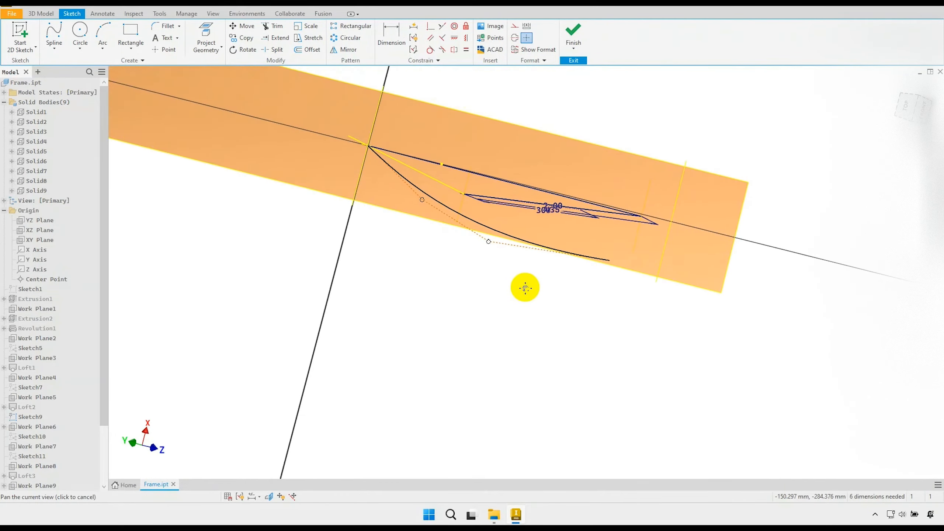
drag(422, 204, 498, 252)
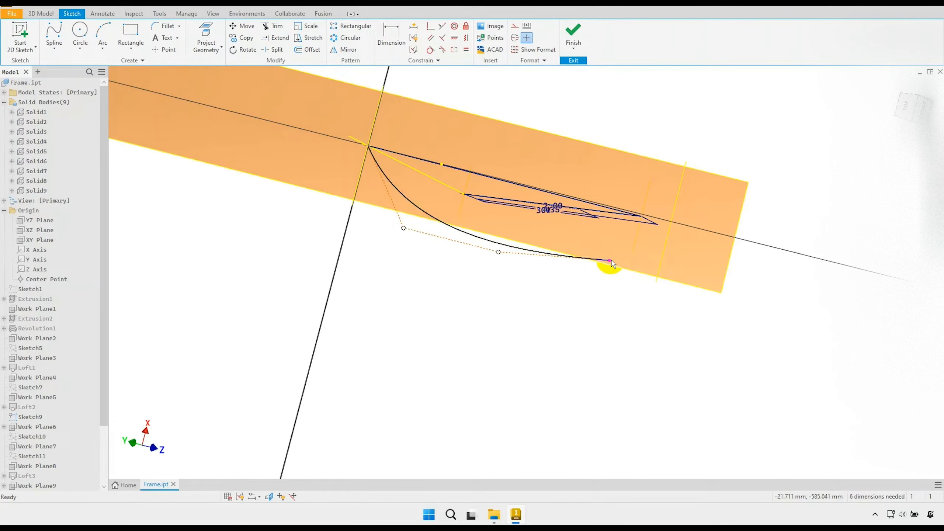
drag(611, 261, 639, 281)
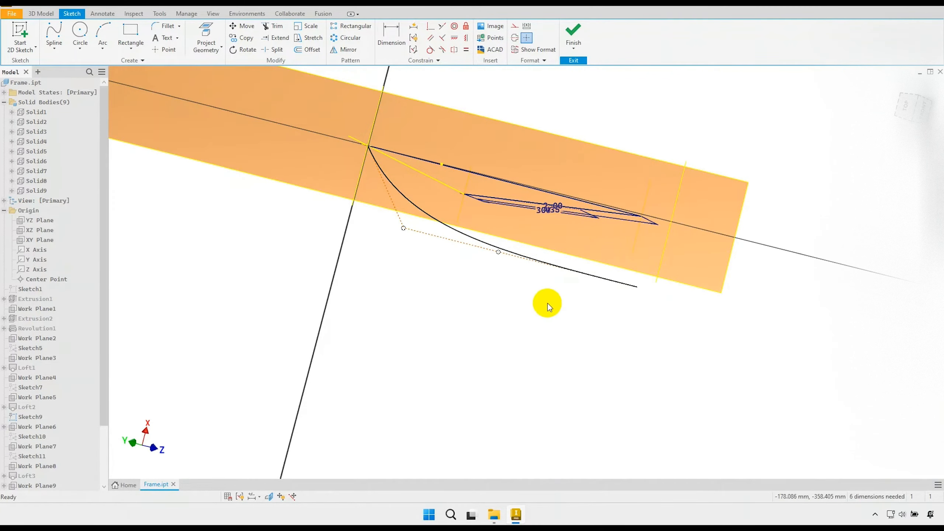
- Align the spline's last control segment with the frame's lengthwise direction using a horizontal/vertical constraint
click(453, 41)
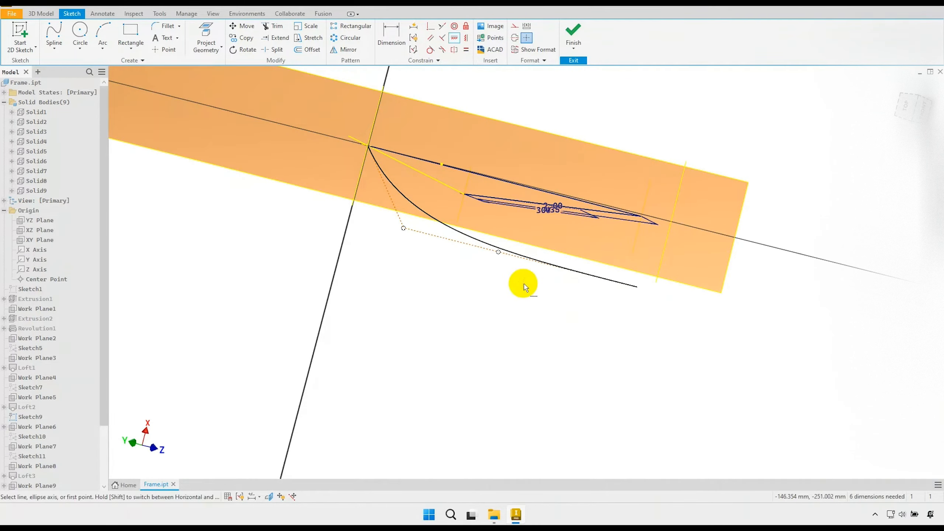
mouse_move(552, 281)
shift+middle_down()
mouse_move(585, 240)
mouse_move(597, 265)
mouse_move(614, 266)
shift+middle_up()
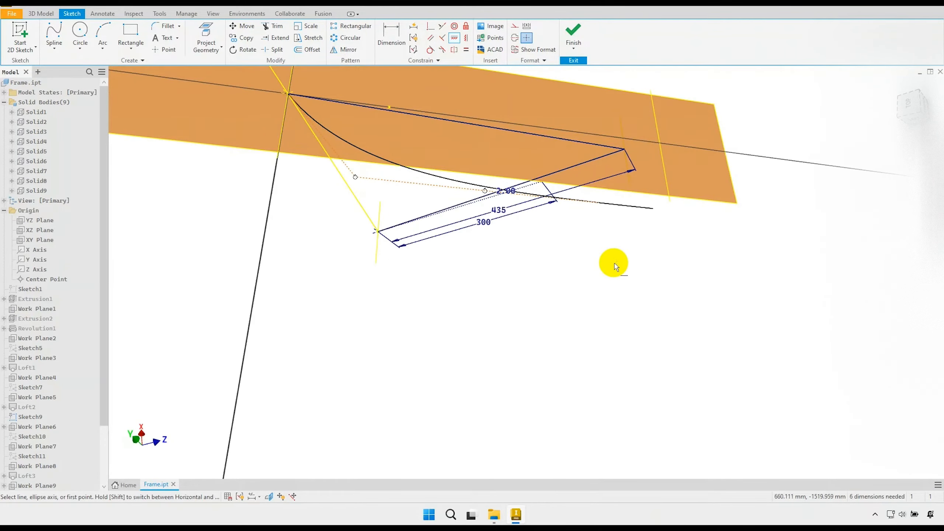
click(909, 108)
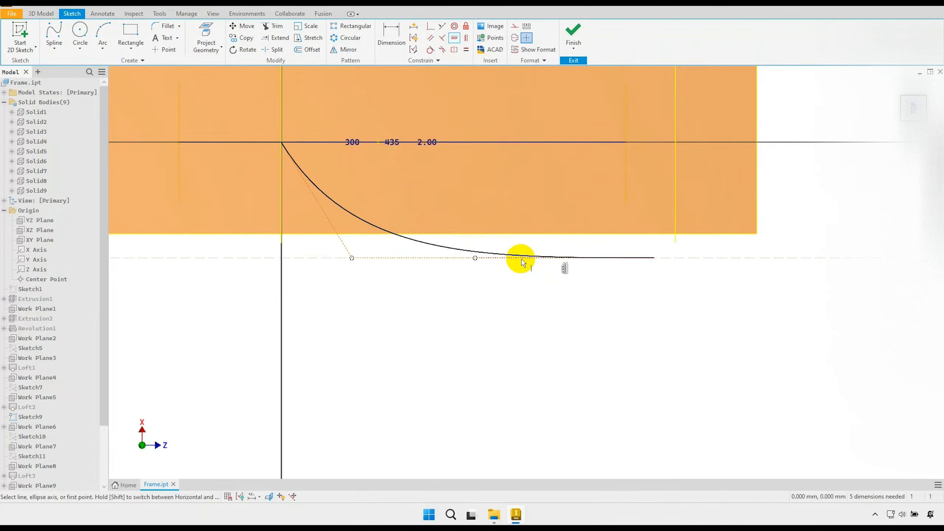
right_click(532, 277)
click(562, 276)
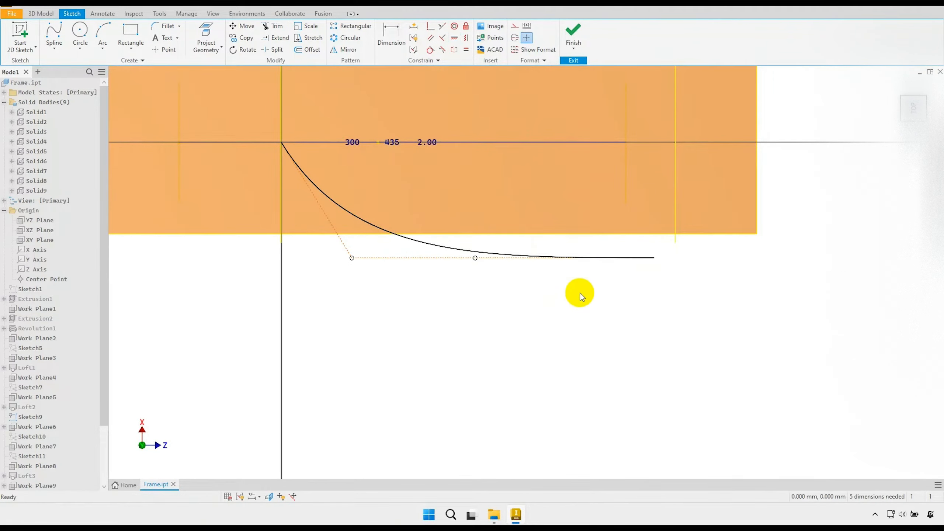
- Adjust both inner control vertices and the rear endpoint so the spline bends more gradually toward the dropout
middle_drag(574, 293, 536, 298)
drag(439, 264, 445, 248)
drag(314, 264, 310, 234)
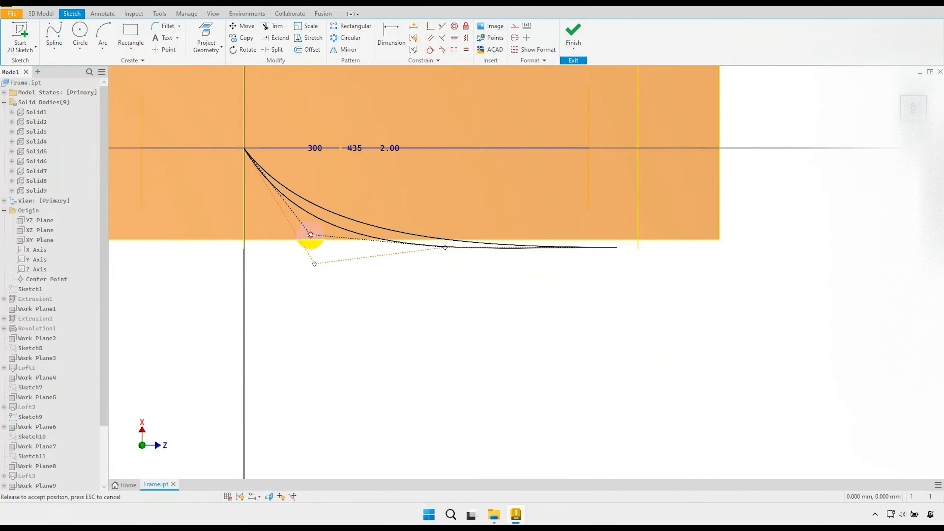
drag(615, 248, 624, 246)
middle_drag(540, 276, 578, 277)
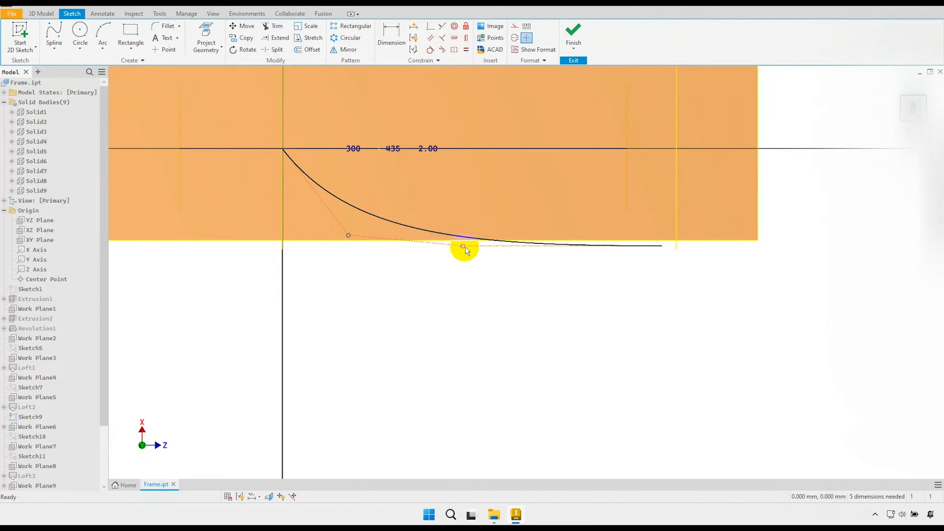
drag(466, 247, 533, 258)
middle_drag(539, 305, 541, 304)
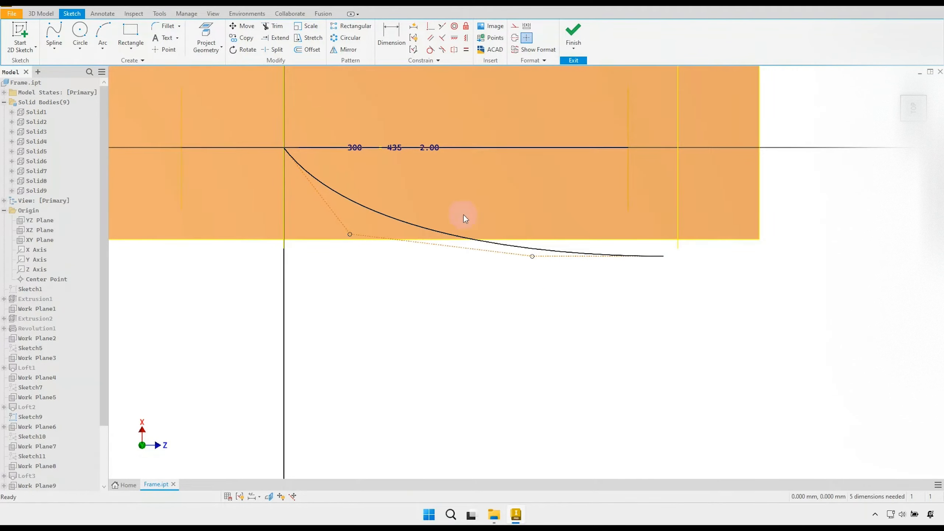
- Dimension the lengthwise distance from the spline's start to its first inner control vertex as 64.25 mm
click(391, 37)
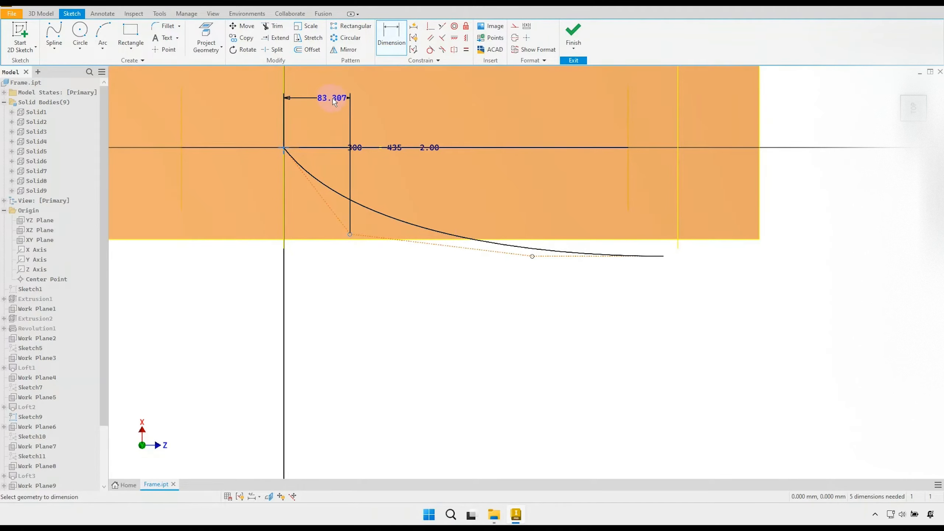
middle_drag(315, 99, 369, 119)
scroll(370, 119, up, 1)
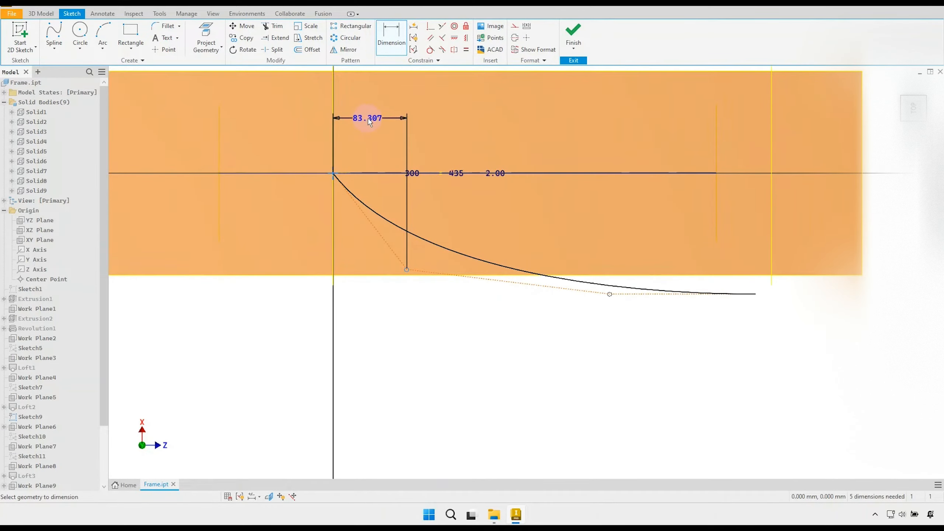
click(454, 127)
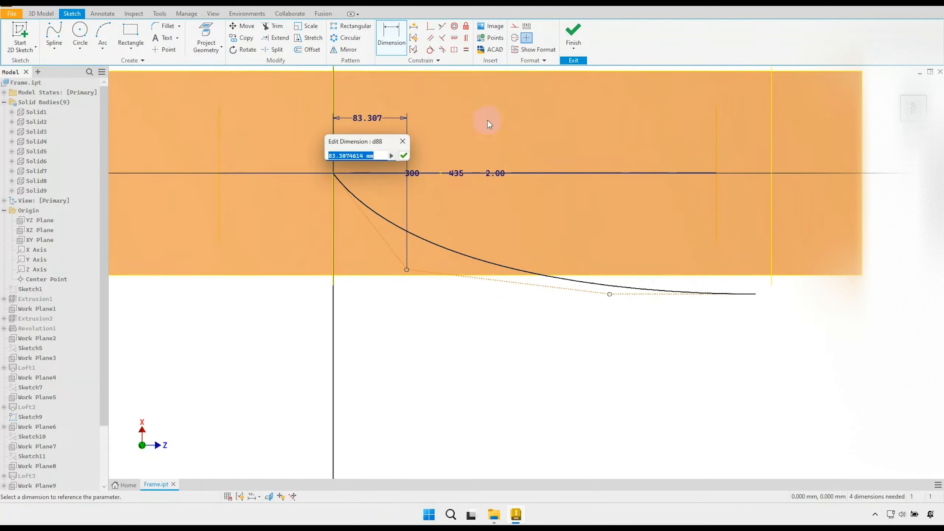
text(64.2)
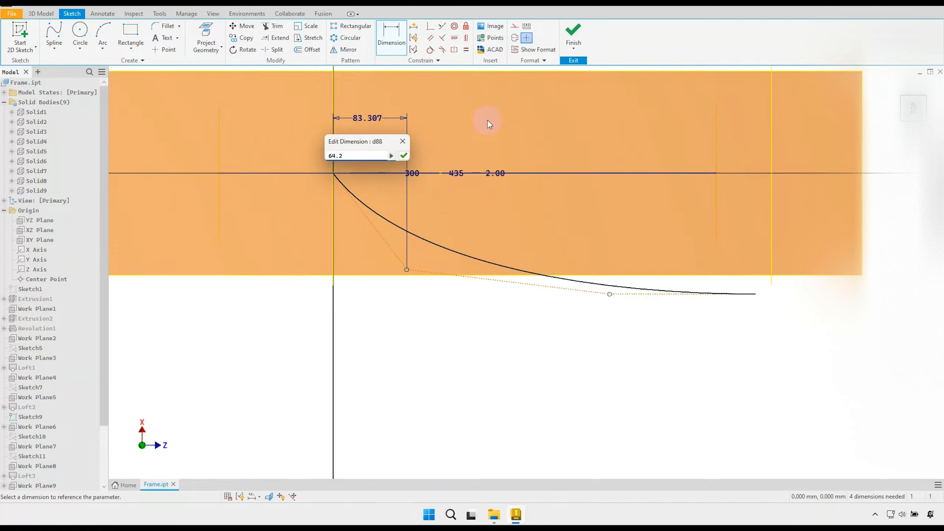
text(5)
key(Return)
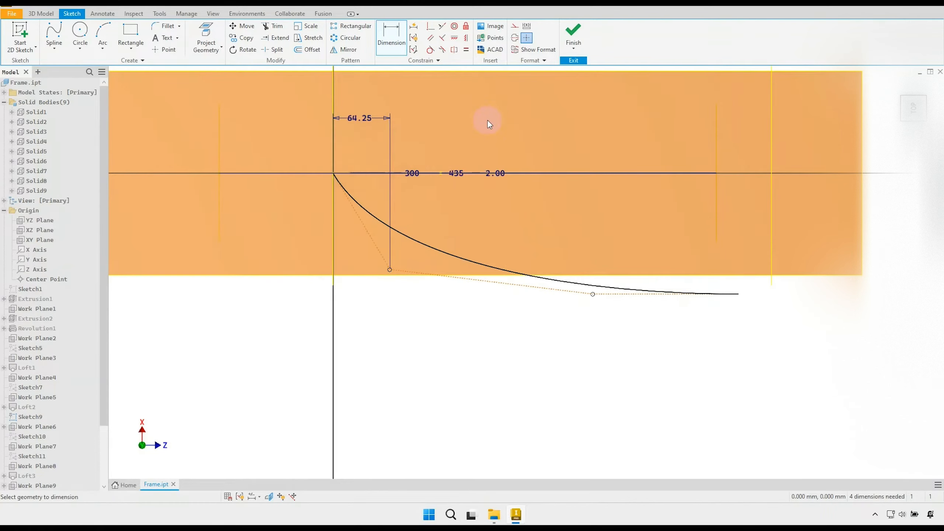
- Dimension the lengthwise distance from the spline's start to its second inner control vertex as 275 mm
scroll(435, 132, down, 2)
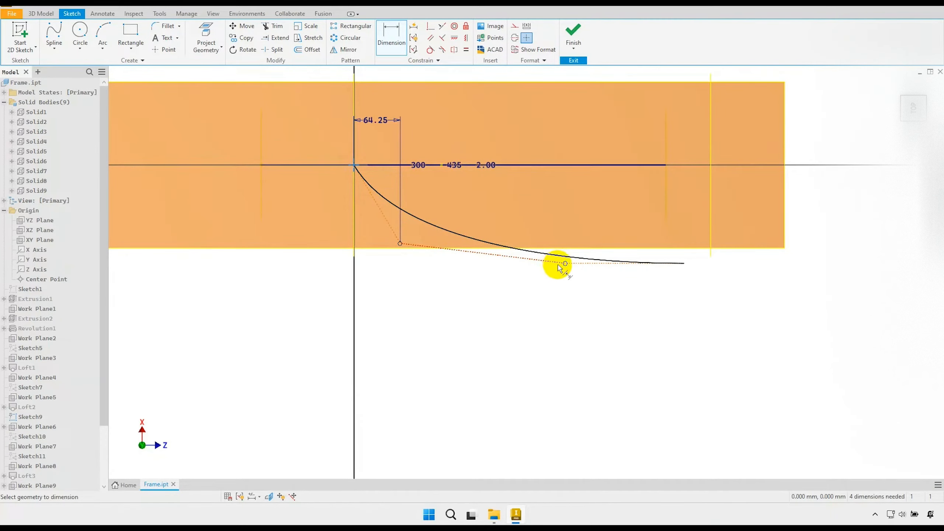
click(447, 115)
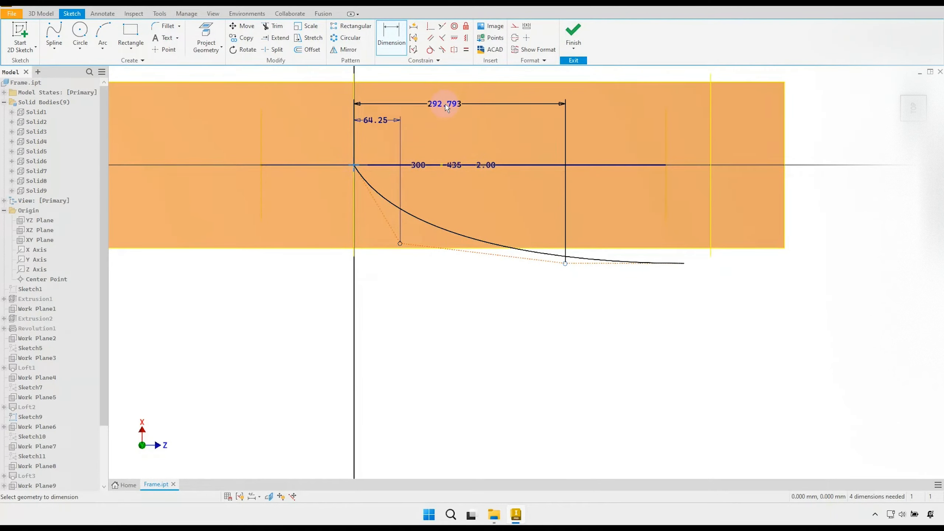
click(462, 141)
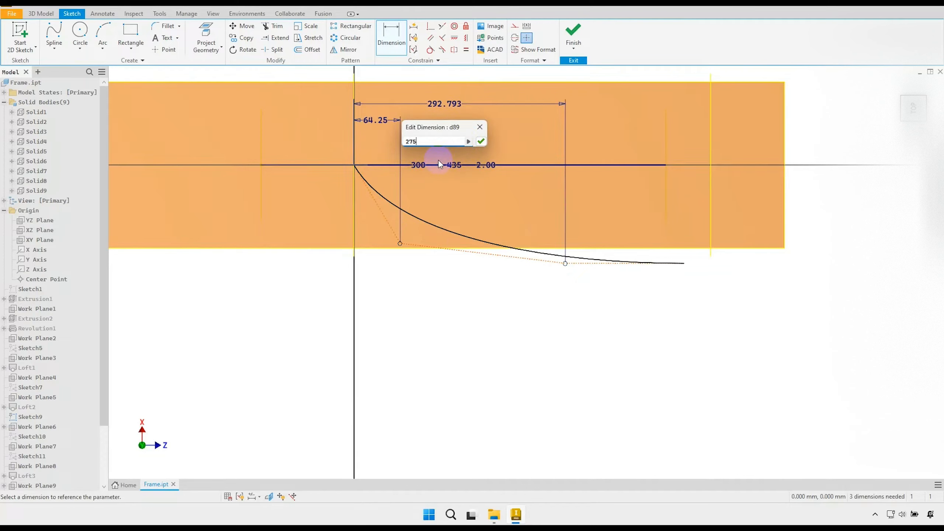
key(Return)
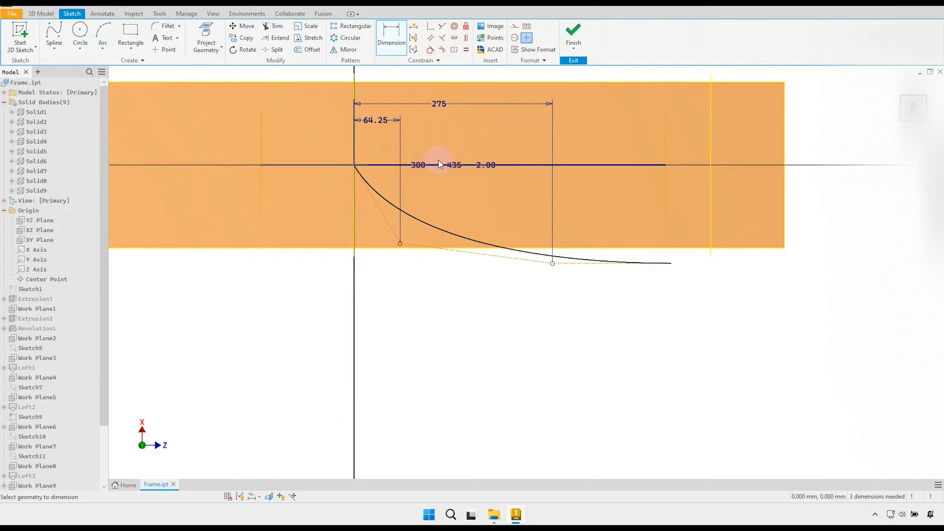
- Dimension the lengthwise distance between the spline's start and rear endpoint as 450 mm
click(353, 164)
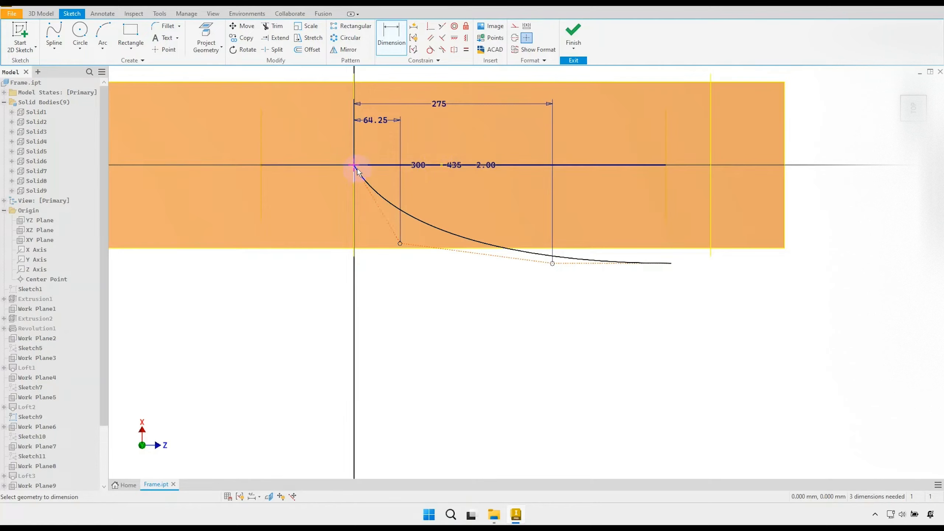
click(670, 264)
click(573, 313)
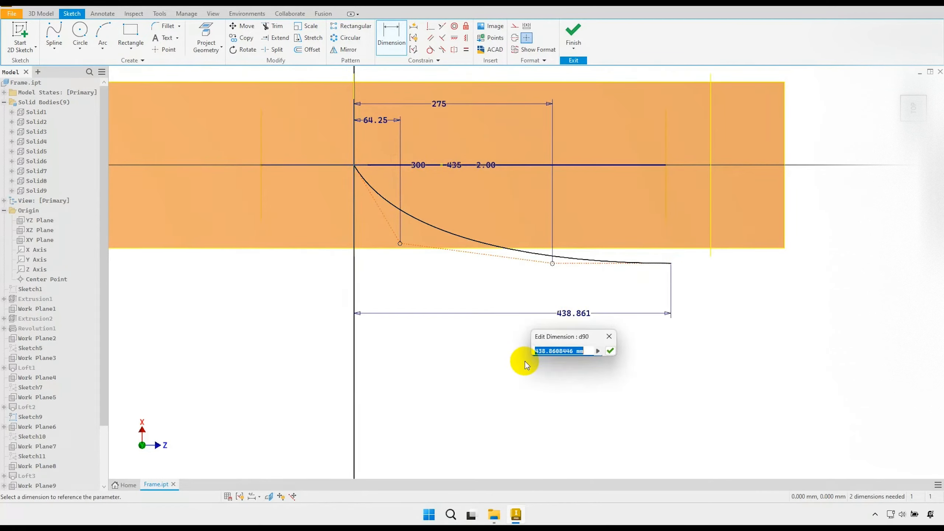
text(450)
key(Return)
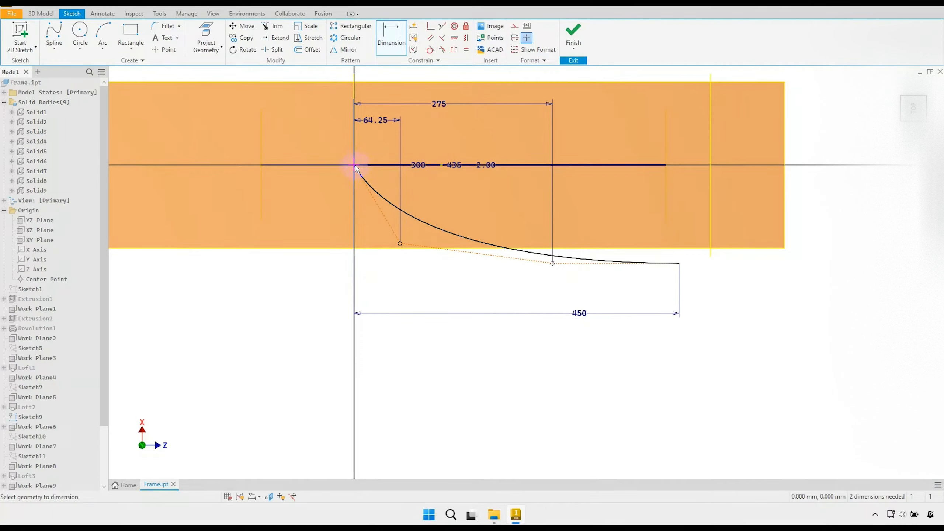
- Dimension the sideways offset between the spline's start and rear endpoint as 69 mm and end dimensioning
click(390, 249)
click(269, 165)
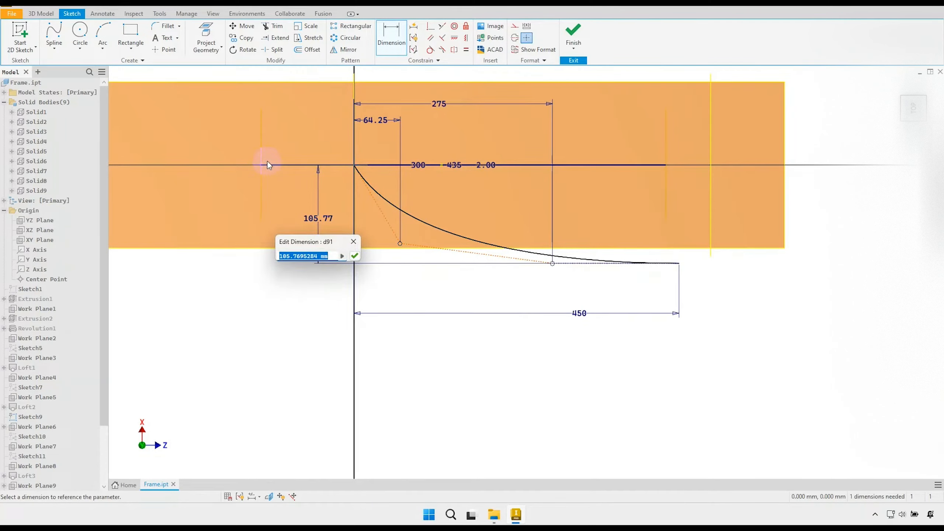
text(69)
key(Return)
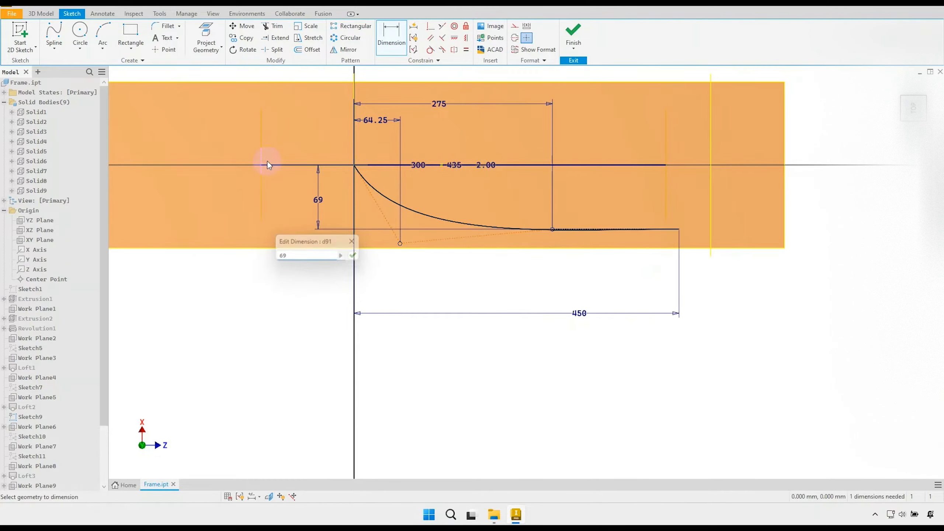
right_click(284, 151)
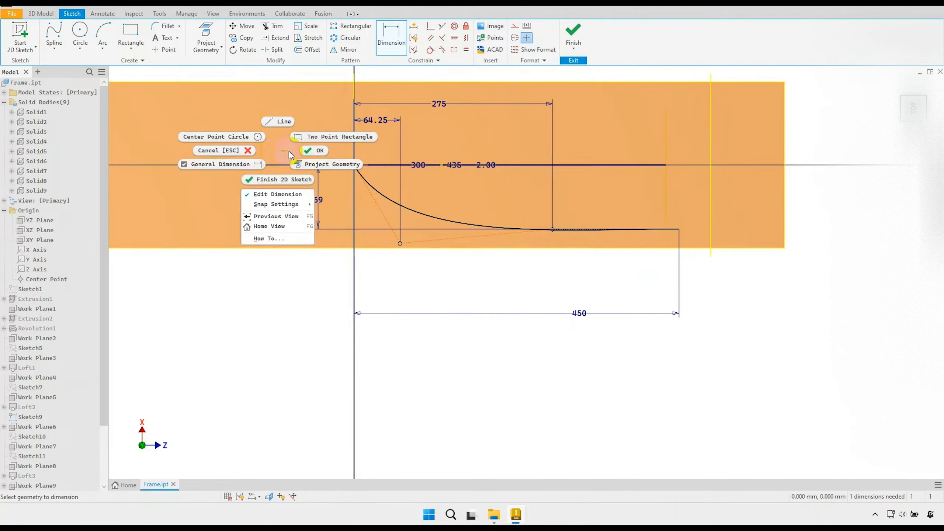
click(308, 151)
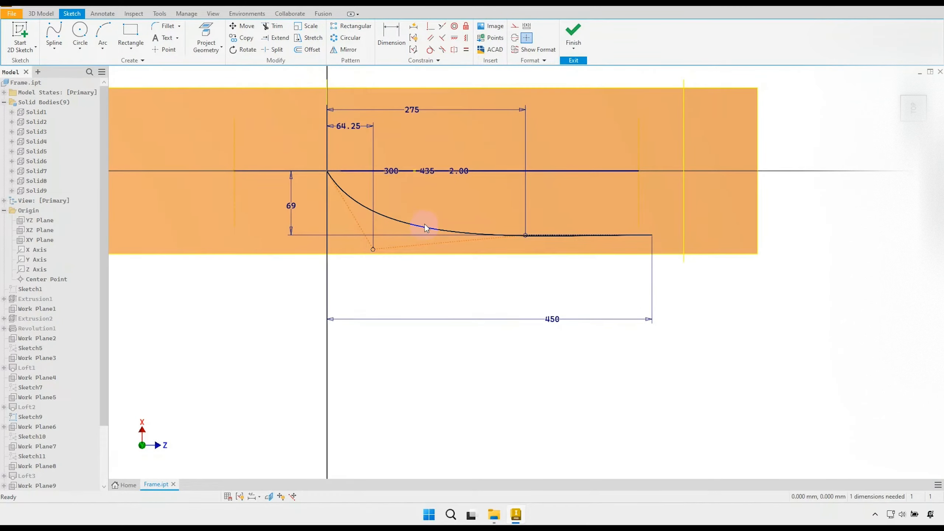
- Move the 64.25 and 275 mm dimensions closer to the spline and align its middle control segment lengthwise with a horizontal/vertical constraint
middle_drag(412, 191, 428, 247)
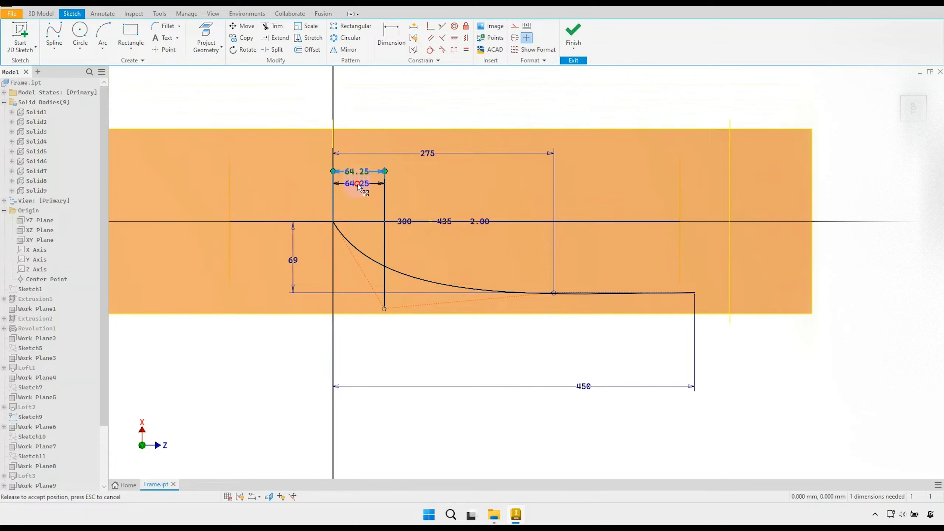
drag(426, 149, 428, 153)
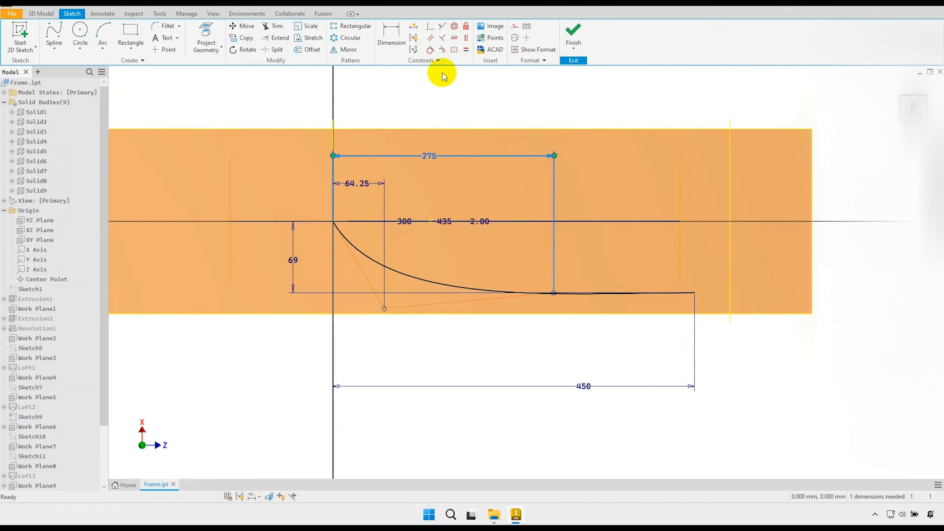
click(454, 38)
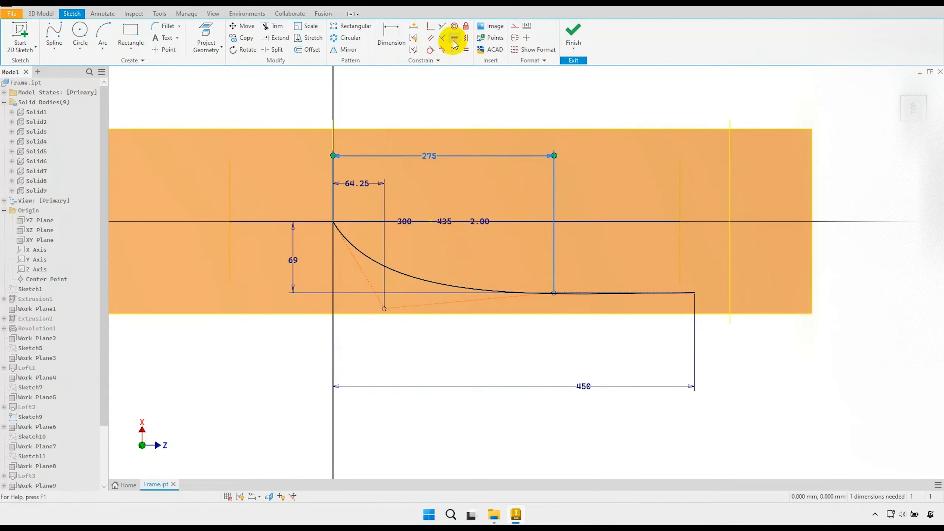
click(434, 307)
right_click(464, 250)
click(479, 247)
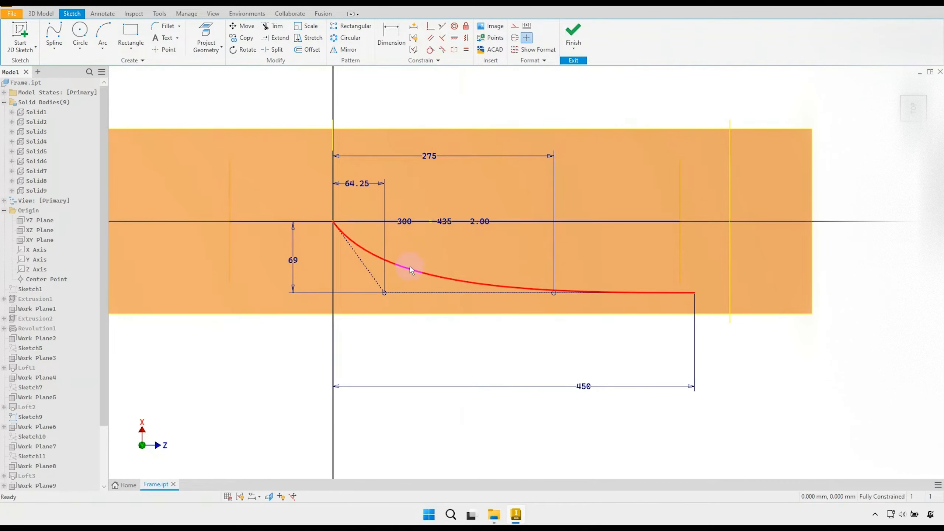
mouse_move(506, 285)
middle_down()
mouse_move(471, 294)
mouse_move(432, 246)
mouse_move(407, 264)
mouse_move(375, 258)
middle_up()
scroll(471, 286, down, 2)
scroll(403, 275, up, 2)
scroll(405, 274, down, 1)
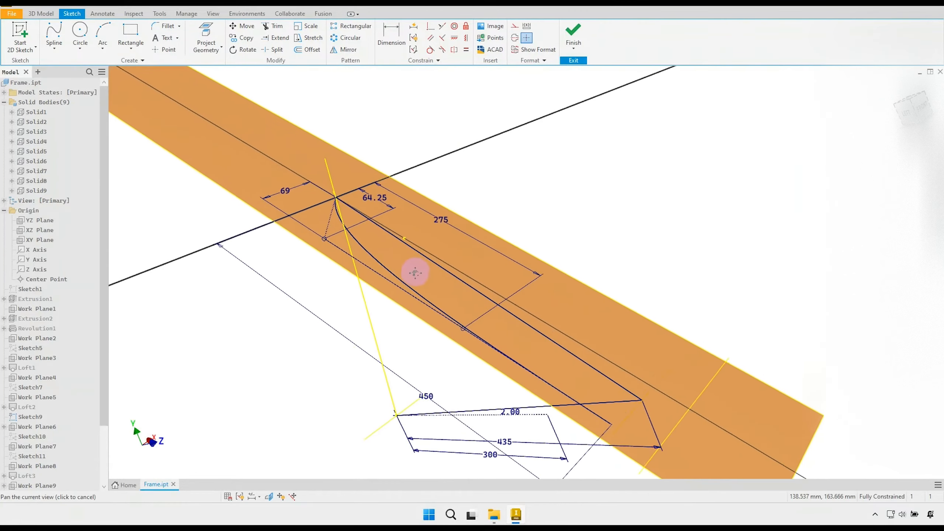
- Finish the seat-stay spline sketch and hide the inclined work plane it lies on
click(574, 30)
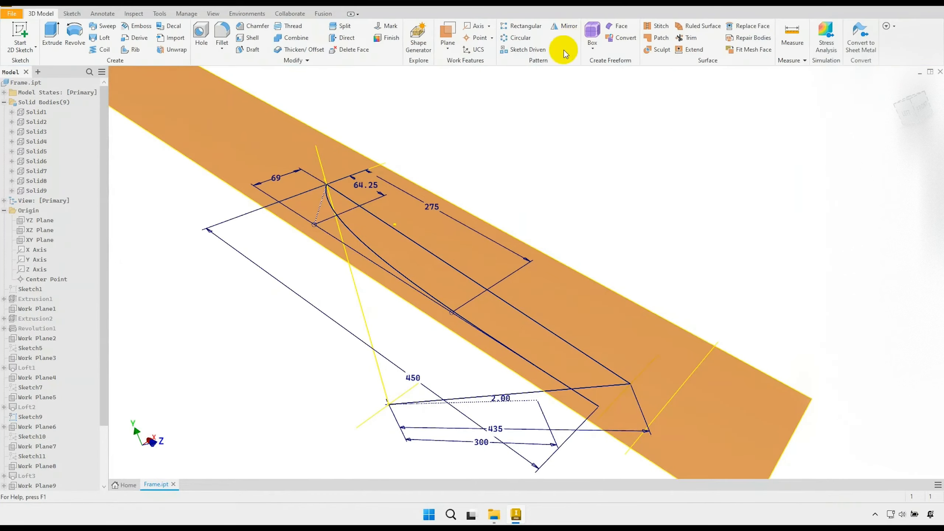
mouse_move(546, 93)
shift+middle_down()
mouse_move(506, 160)
mouse_move(498, 139)
mouse_move(482, 165)
mouse_move(497, 165)
mouse_move(442, 209)
shift+middle_up()
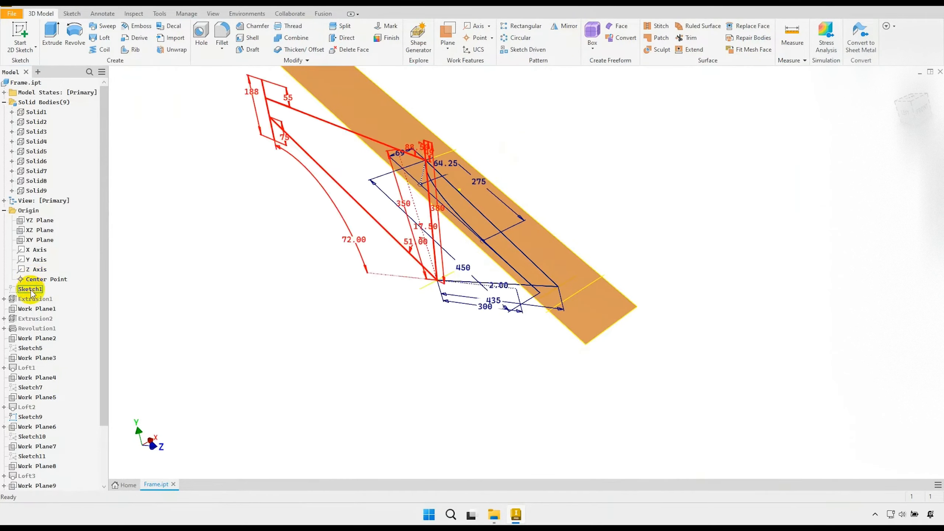
scroll(42, 361, down, 2)
right_click(41, 471)
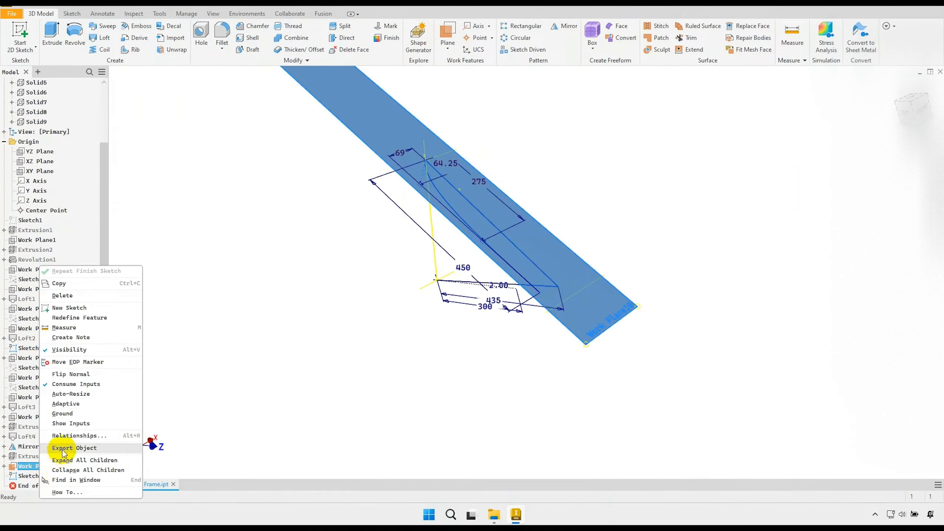
click(78, 351)
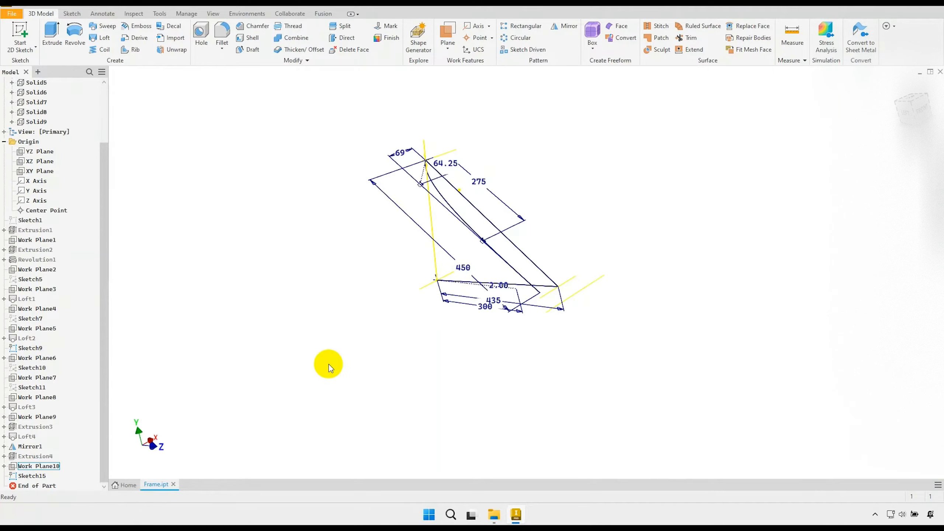
- Create a work plane perpendicular to the seat-stay spline at its rear endpoint
mouse_move(327, 362)
shift+middle_down()
mouse_move(426, 316)
mouse_move(415, 314)
mouse_move(459, 308)
mouse_move(517, 255)
mouse_move(497, 276)
mouse_move(475, 280)
shift+middle_up()
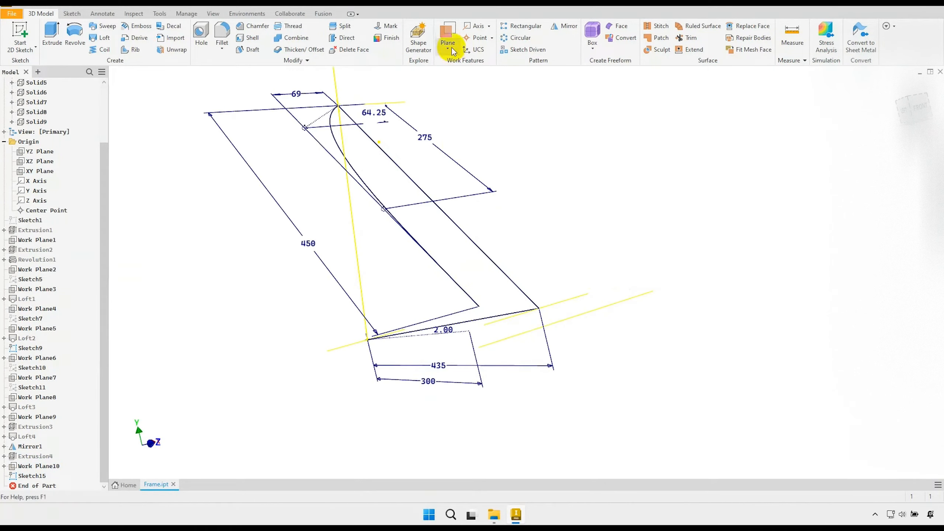
click(447, 34)
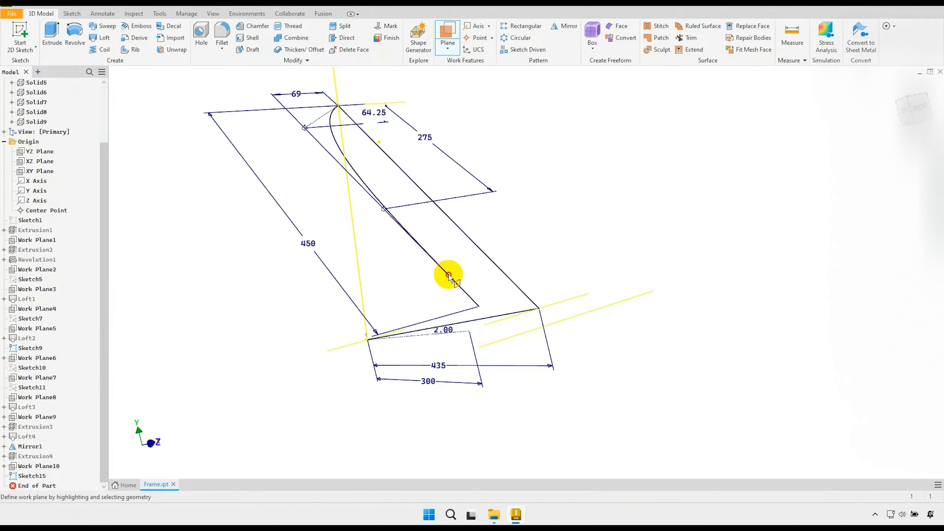
click(479, 307)
scroll(491, 308, down, 2)
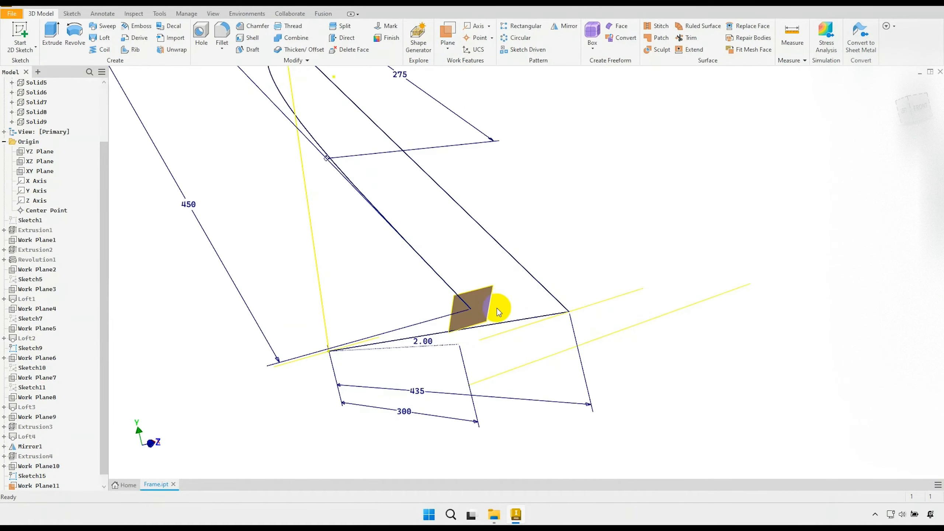
- Start a sketch on the new work plane and project the spline's rear endpoint into it
click(491, 310)
click(506, 304)
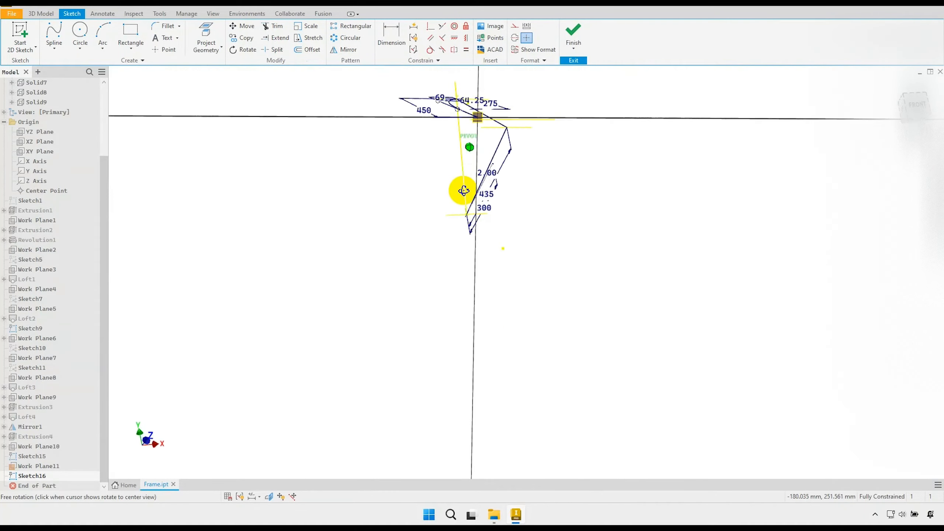
scroll(477, 171, down, 2)
mouse_move(472, 167)
middle_down()
mouse_move(438, 299)
mouse_move(400, 270)
mouse_move(414, 270)
middle_up()
scroll(436, 273, down, 5)
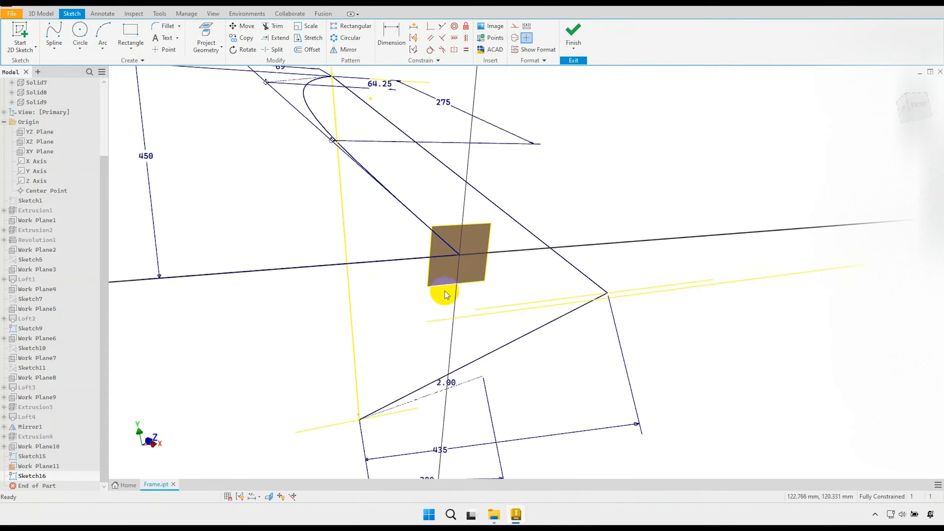
click(206, 33)
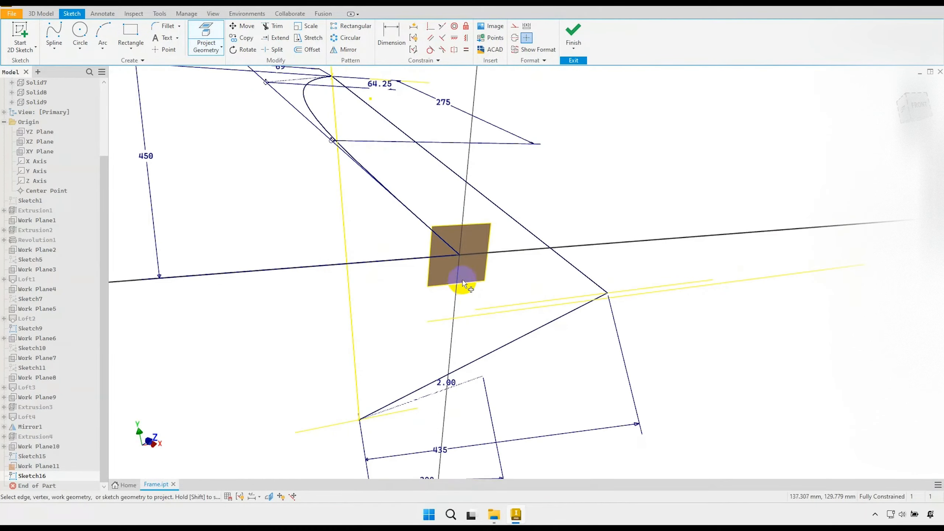
right_click(519, 260)
click(557, 258)
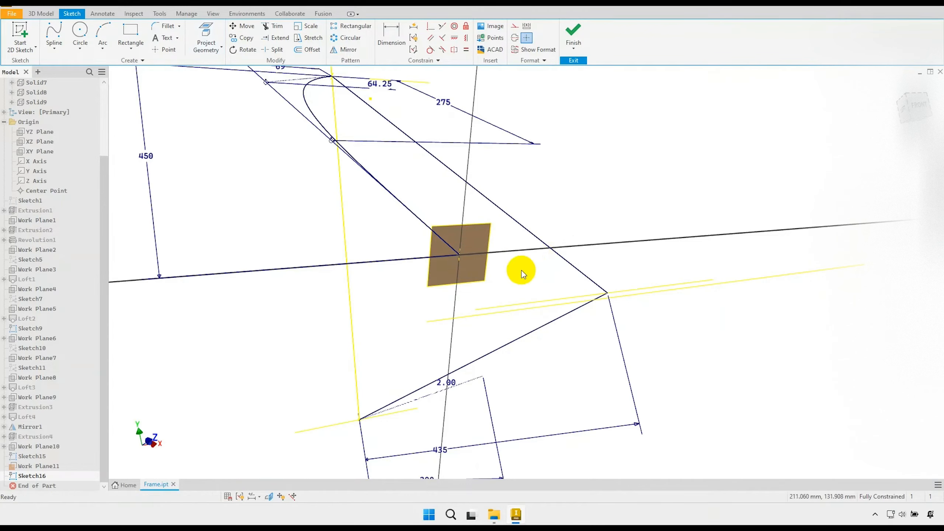
- Draw an ellipse centred on the projected endpoint, with a vertical semi-axis of about 24 mm and a horizontal one of about 13 mm
shift+middle_drag(521, 270, 366, 287)
click(79, 50)
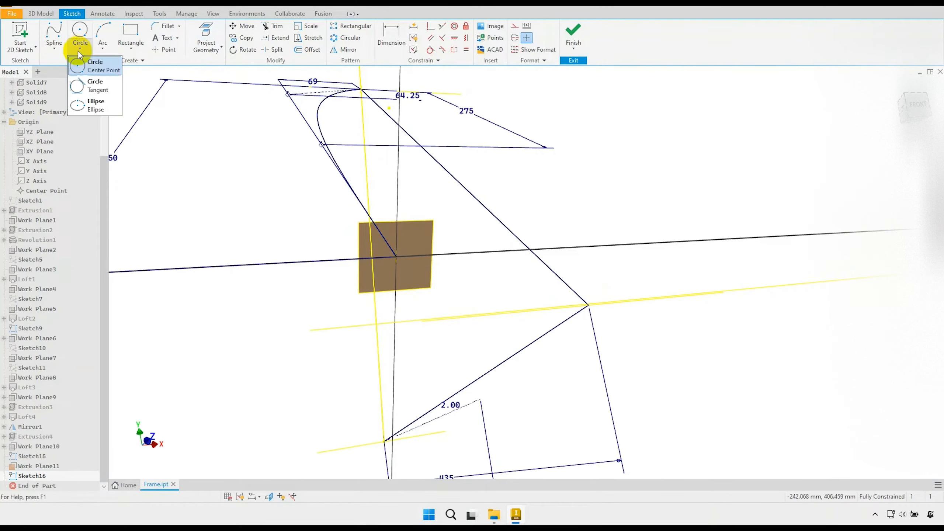
click(93, 97)
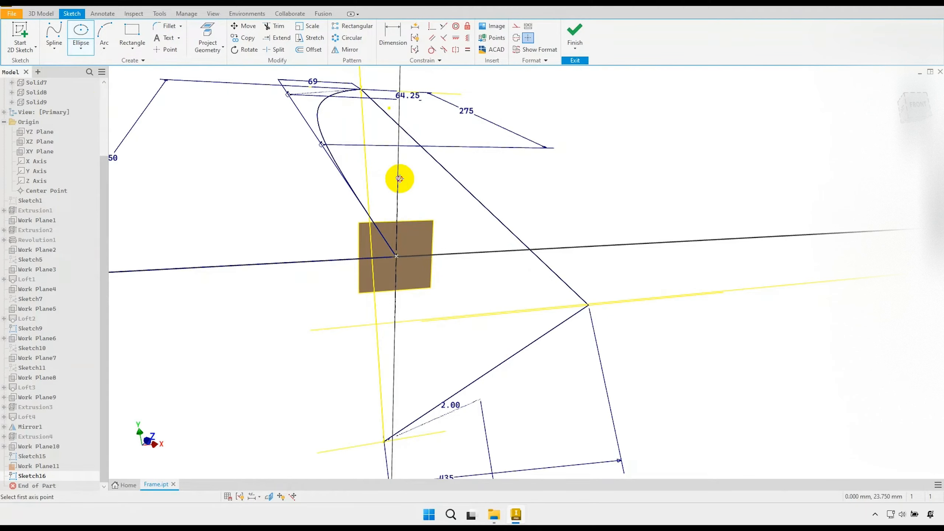
click(400, 178)
click(407, 180)
right_click(465, 173)
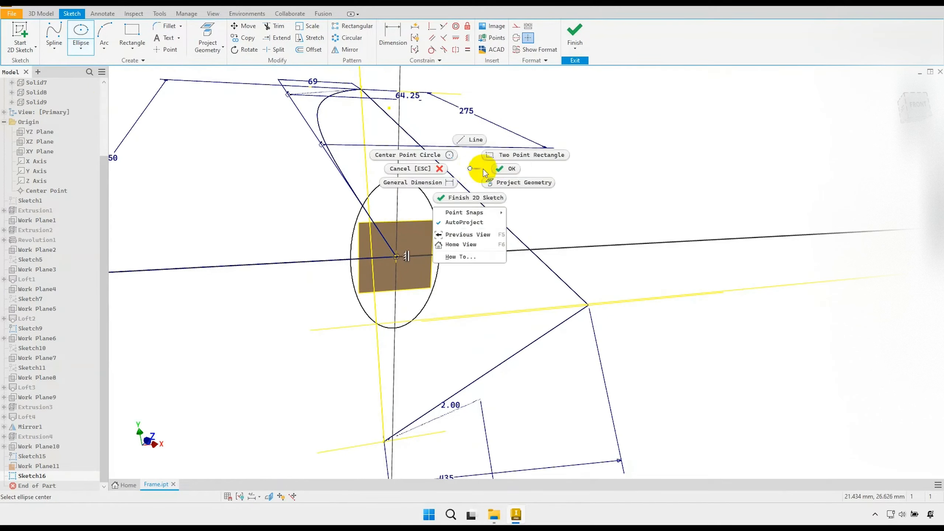
key(Escape)
- Dimension the ellipse's horizontal semi-axis as 9 mm and its vertical semi-axis as 12 mm, and finish the sketch
scroll(427, 188, up, 1)
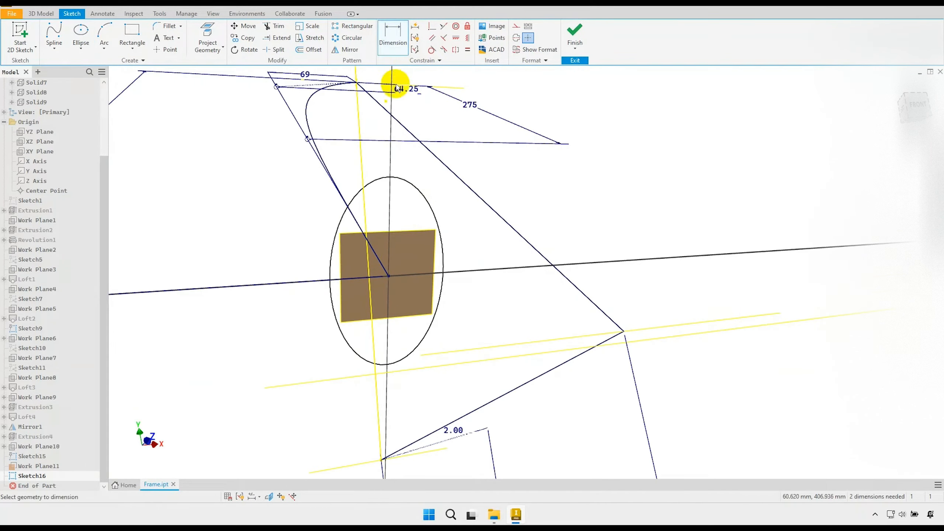
click(419, 189)
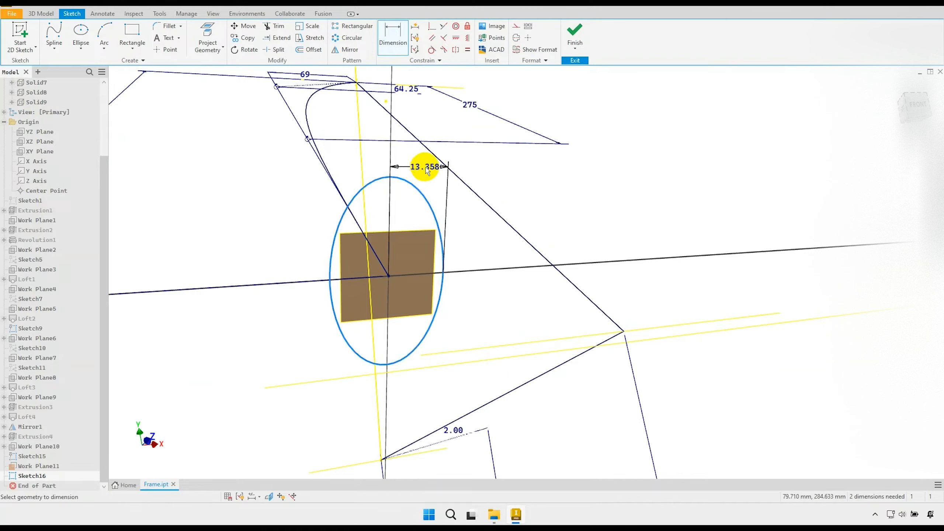
click(498, 165)
key(Return)
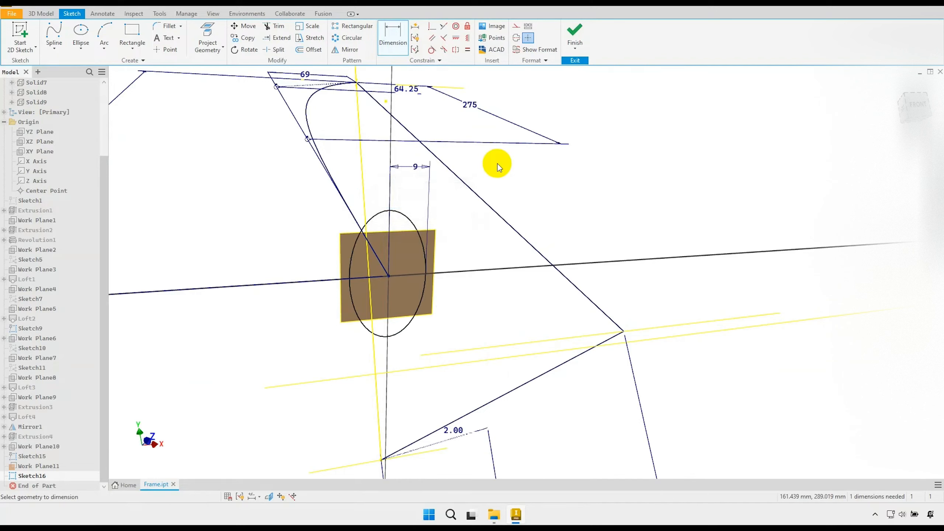
click(419, 314)
click(480, 280)
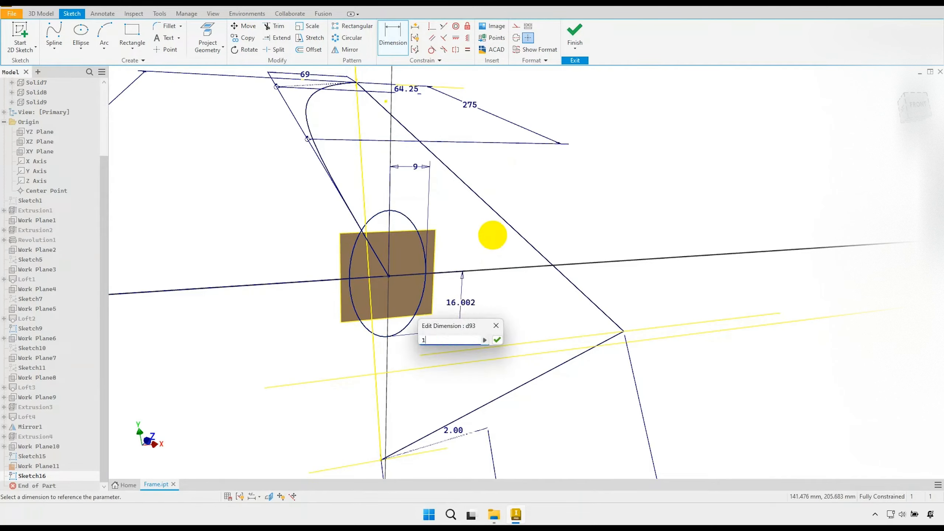
key(Return)
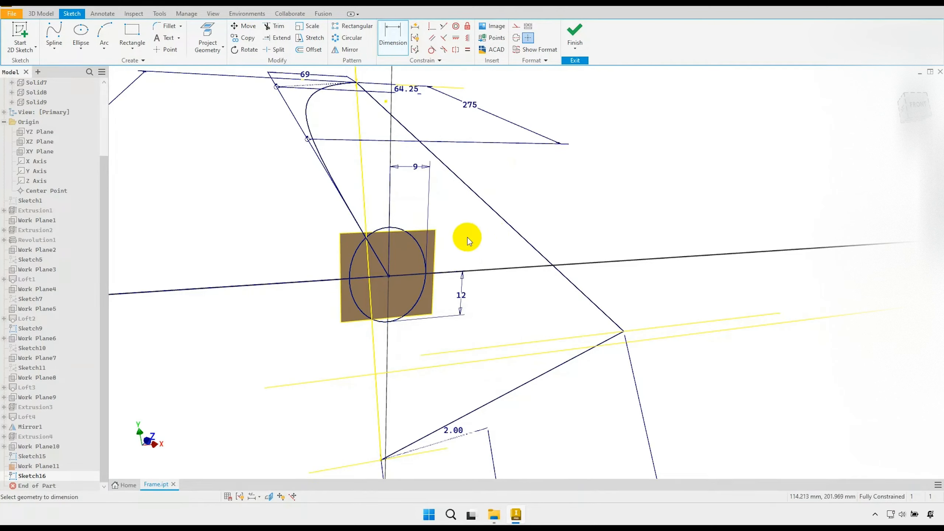
right_click(468, 237)
click(500, 237)
click(576, 39)
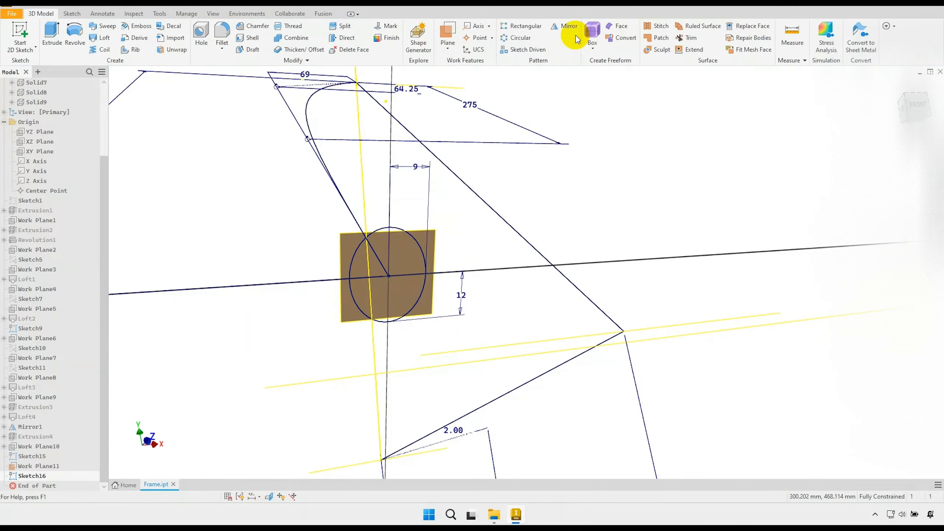
- Show all solid bodies of the frame again
mouse_move(488, 148)
shift+middle_down()
mouse_move(466, 160)
mouse_move(506, 168)
shift+middle_up()
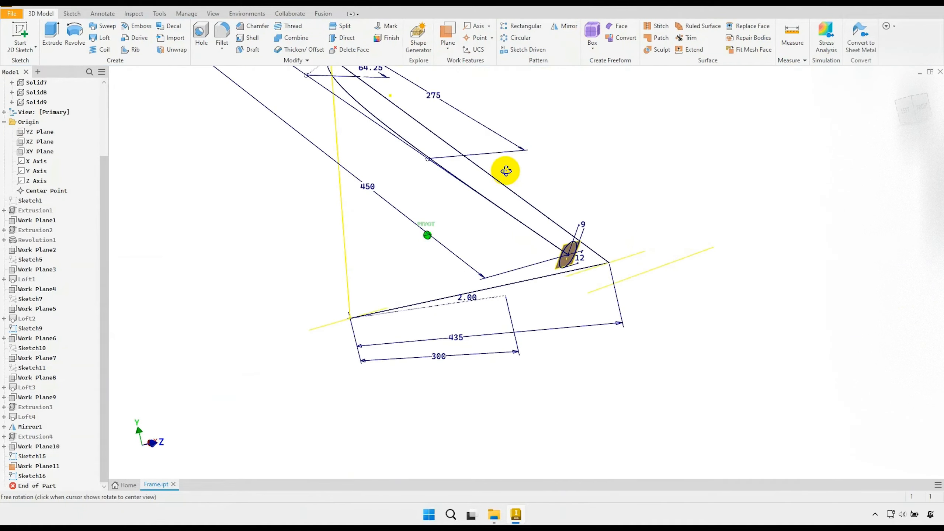
scroll(49, 153, up, 3)
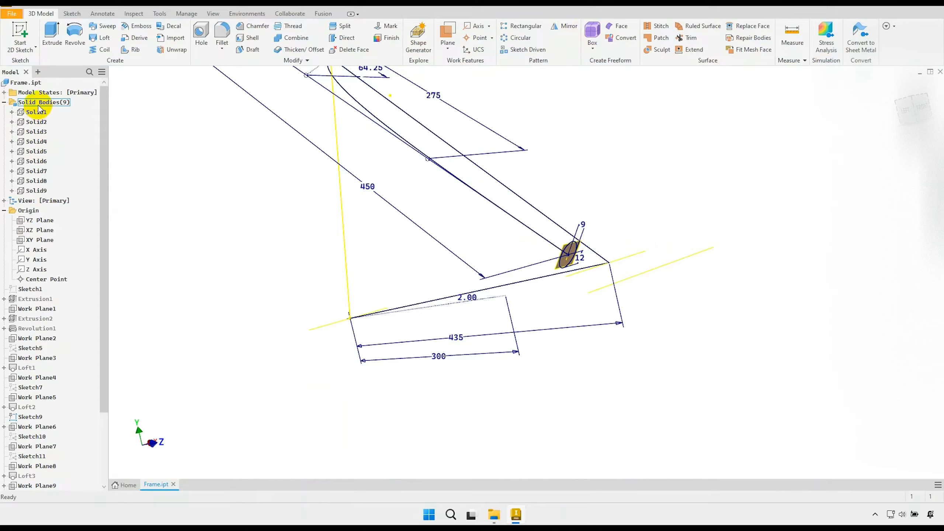
right_click(39, 106)
click(73, 123)
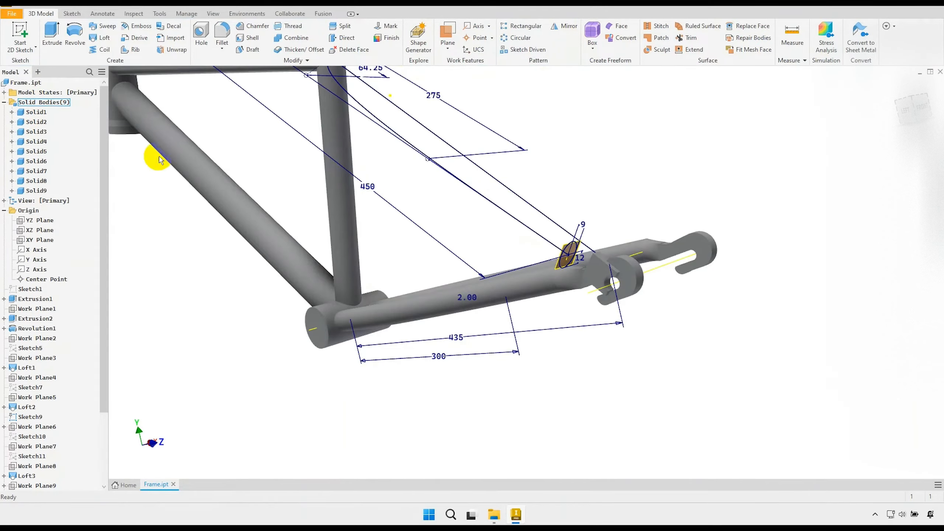
- Edit the 8 mm bracket extrusion at the rear dropout to use the default one-sided direction instead of symmetric
mouse_move(159, 160)
shift+middle_down()
mouse_move(363, 198)
mouse_move(418, 190)
mouse_move(395, 208)
mouse_move(413, 205)
mouse_move(466, 233)
mouse_move(469, 257)
shift+middle_up()
scroll(464, 230, up, 4)
middle_drag(413, 175, 402, 200)
scroll(52, 338, down, 3)
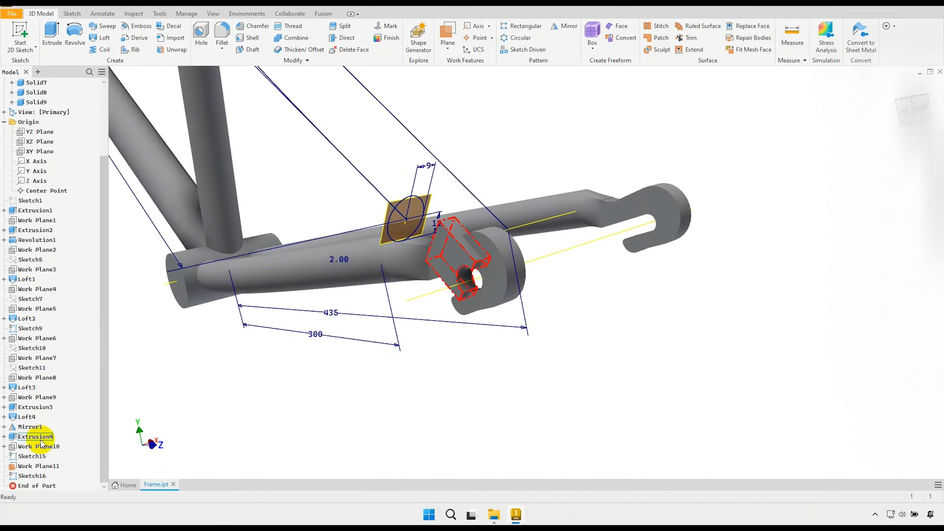
double_click(37, 439)
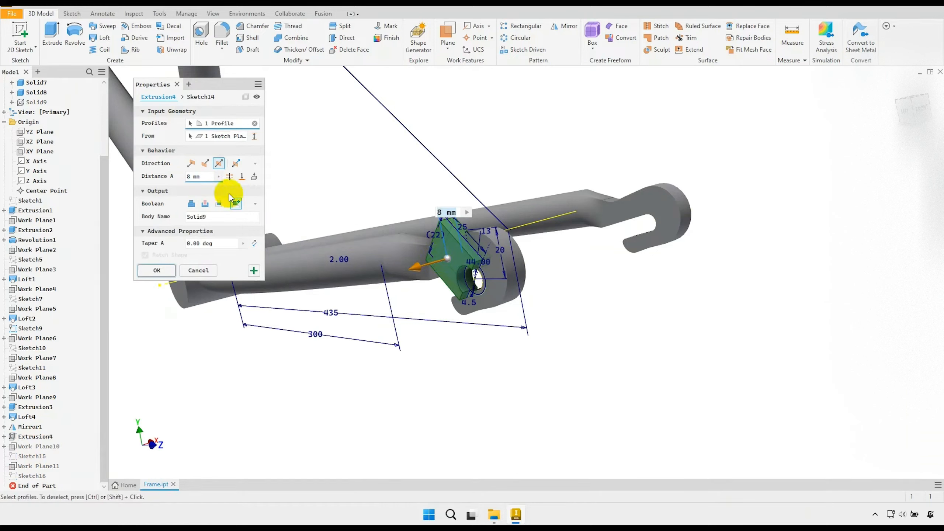
click(191, 163)
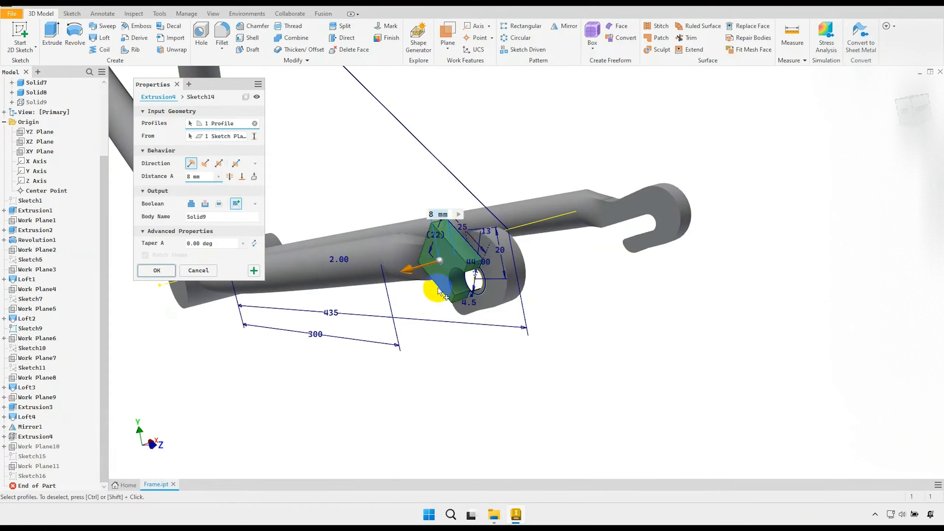
click(157, 270)
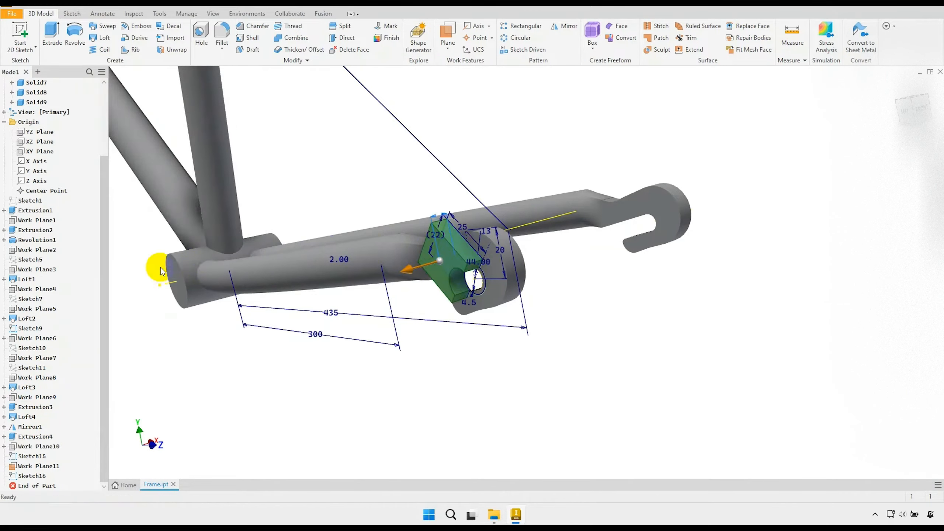
mouse_move(397, 227)
shift+middle_down()
mouse_move(396, 276)
mouse_move(365, 267)
mouse_move(386, 267)
mouse_move(413, 220)
mouse_move(424, 220)
shift+middle_up()
click(101, 26)
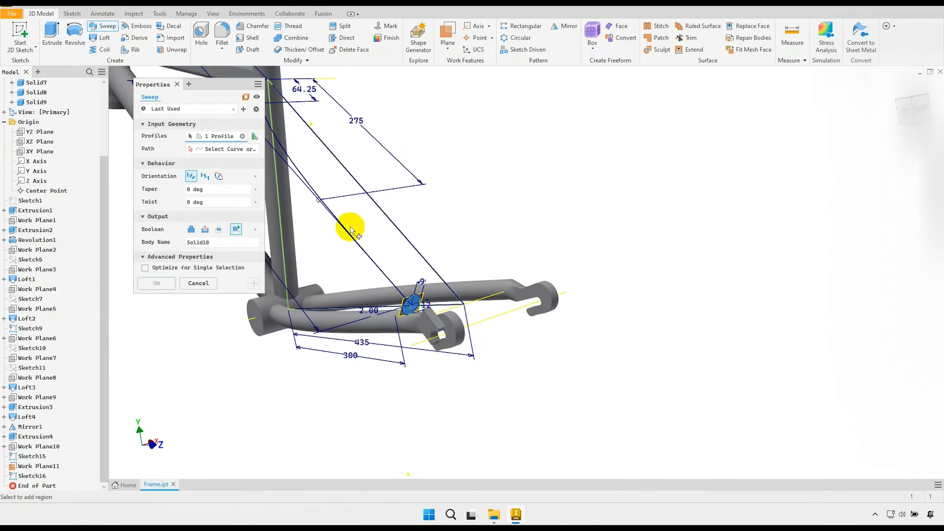
click(238, 150)
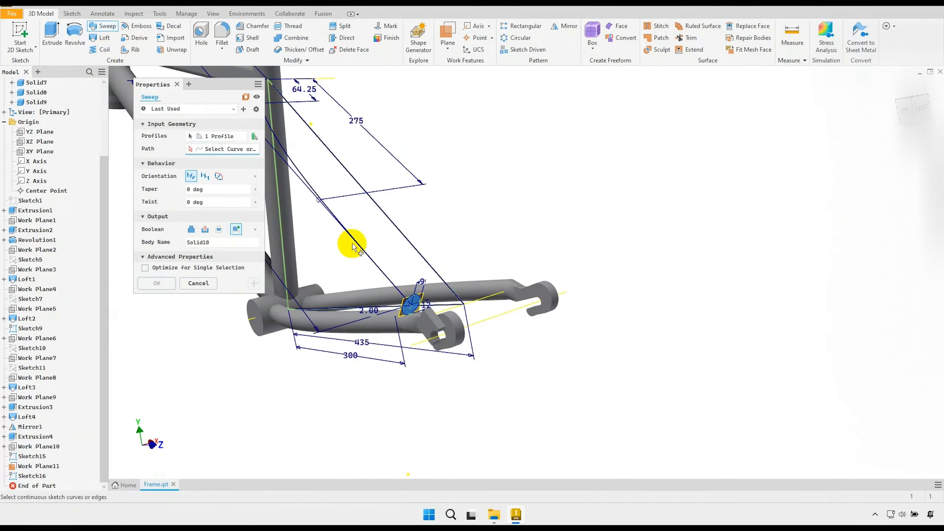
click(420, 235)
scroll(489, 212, down, 2)
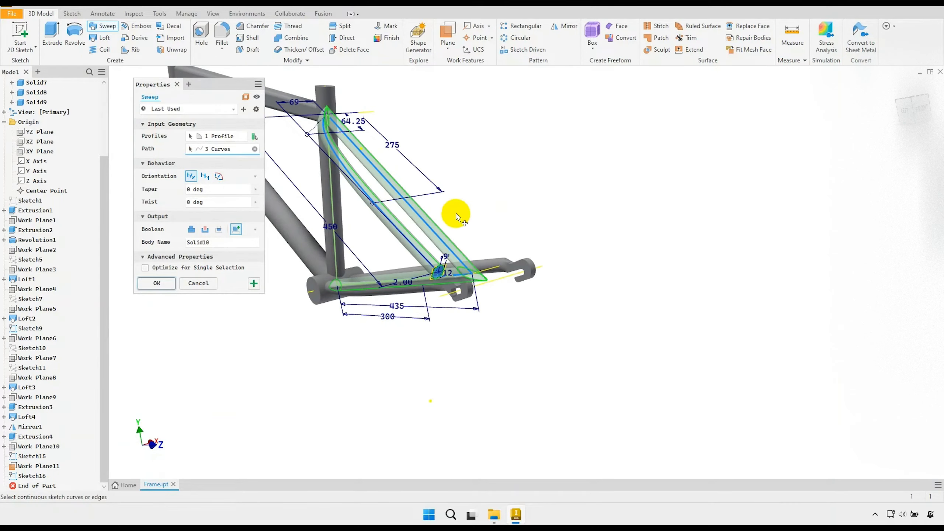
key(Escape)
middle_drag(261, 183, 294, 202)
click(103, 26)
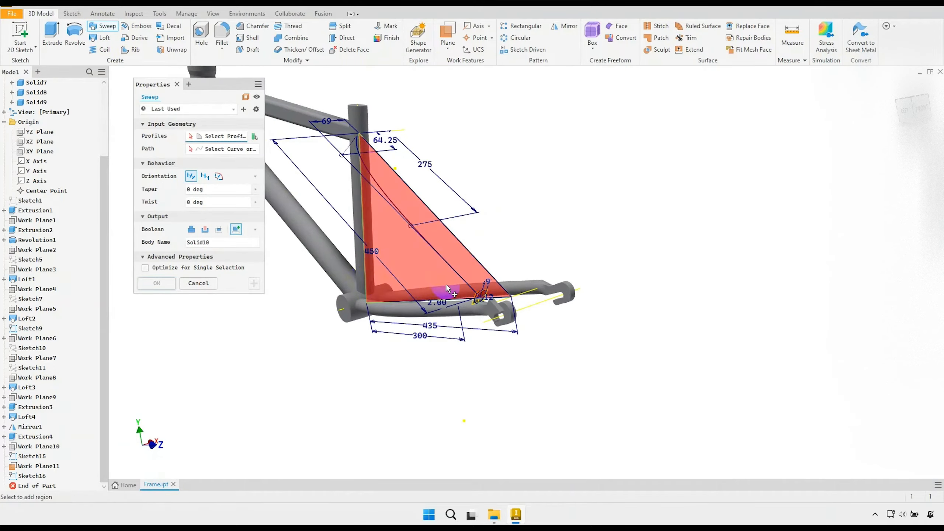
scroll(485, 299, up, 2)
scroll(485, 300, up, 3)
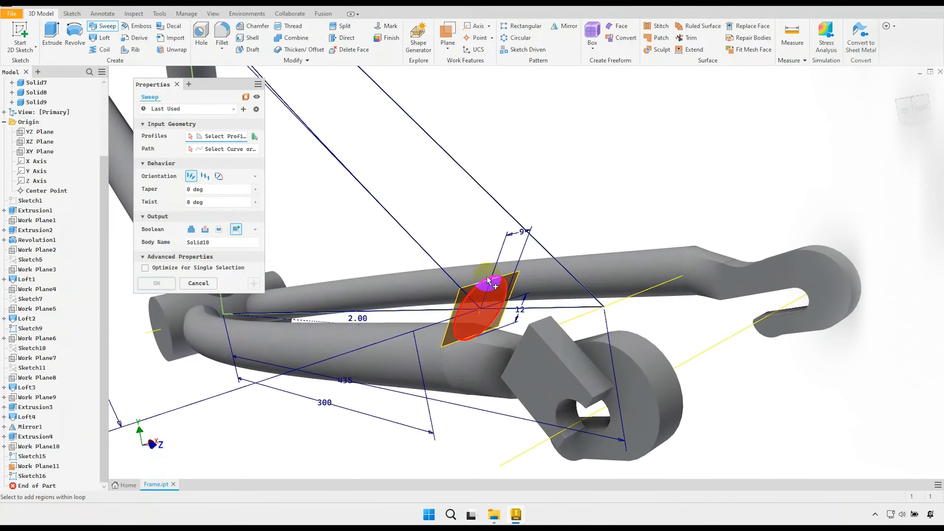
click(488, 282)
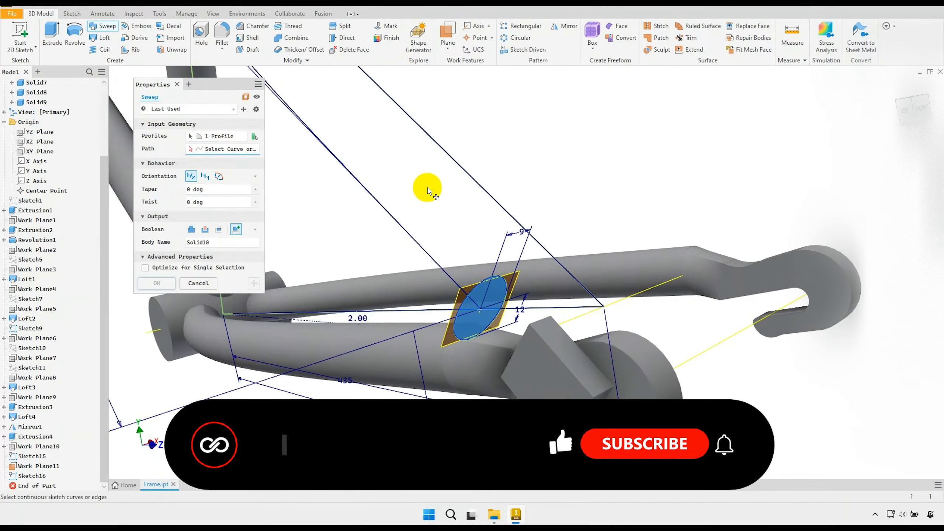
scroll(427, 191, down, 5)
mouse_move(447, 205)
shift+middle_down()
mouse_move(424, 253)
mouse_move(476, 293)
mouse_move(457, 264)
mouse_move(466, 270)
mouse_move(472, 259)
mouse_move(468, 221)
mouse_move(428, 231)
shift+middle_up()
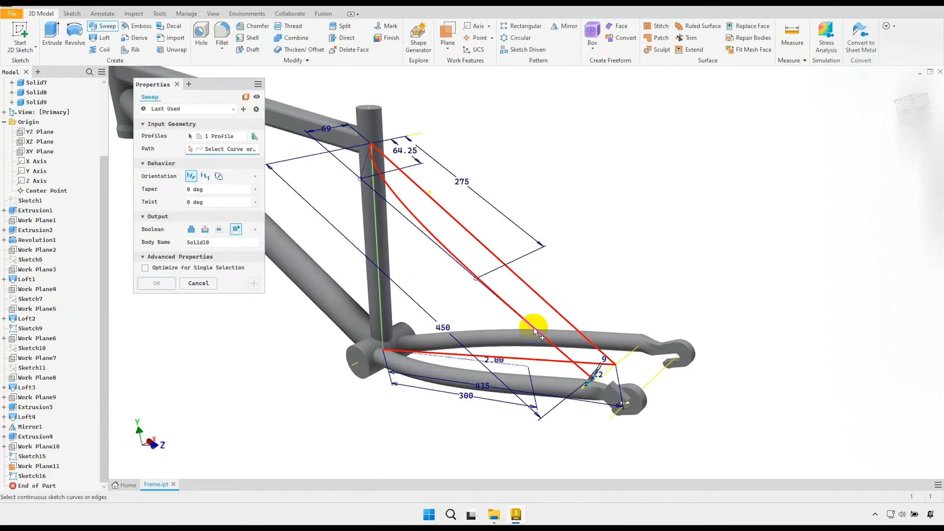
key(Escape)
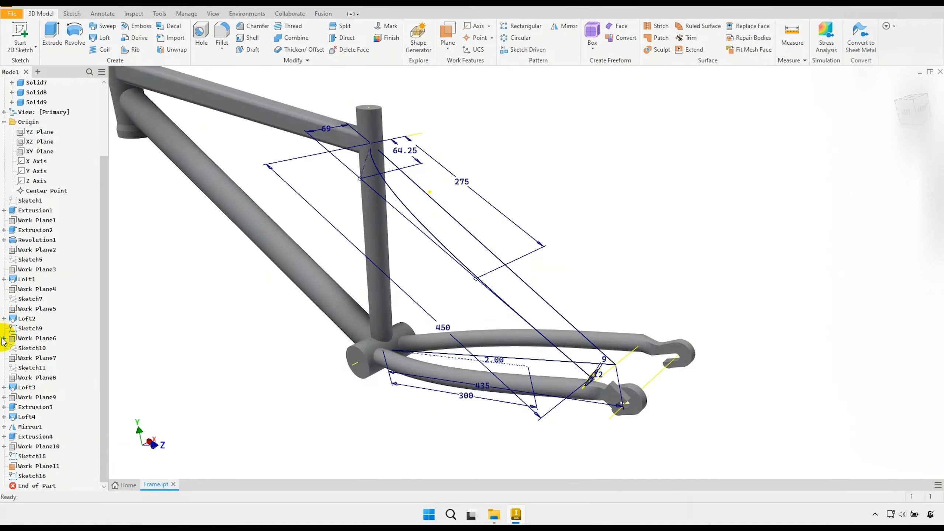
- Inspect the seat-stay spline sketch with the graphics sliced at the sketch plane, and finish the sketch
double_click(36, 464)
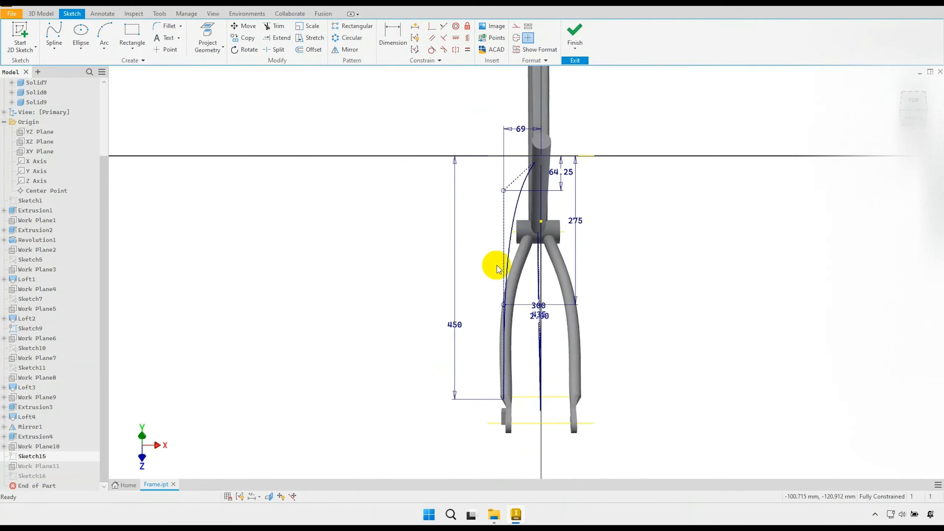
mouse_move(495, 266)
shift+middle_down()
mouse_move(511, 227)
mouse_move(533, 247)
mouse_move(668, 159)
shift+middle_up()
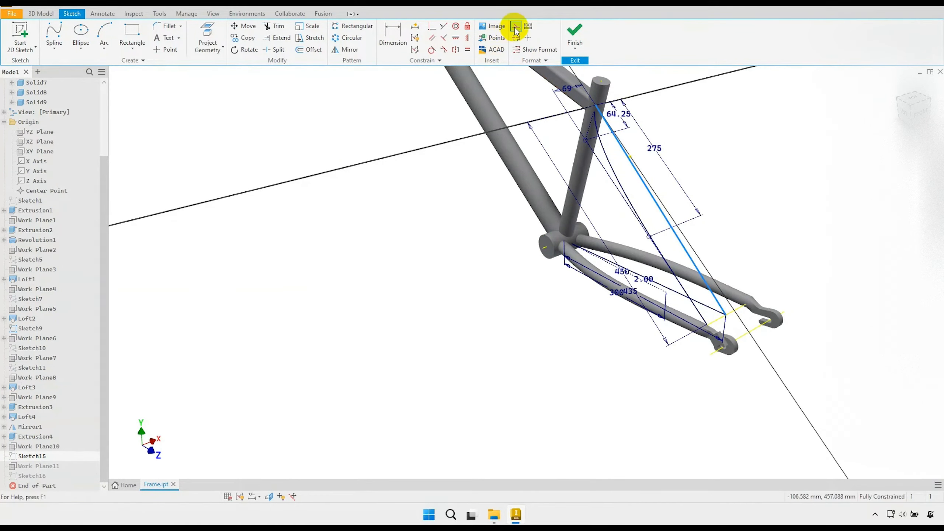
click(270, 496)
drag(475, 371, 486, 366)
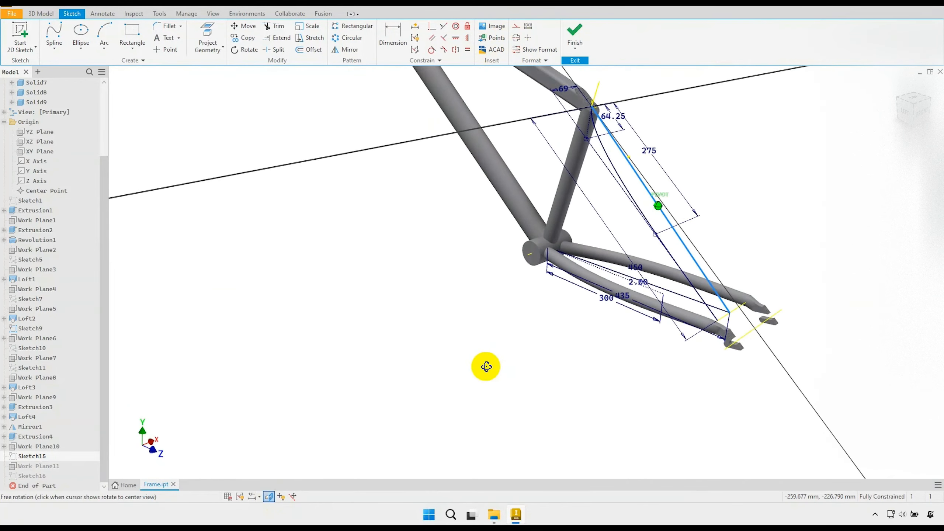
key(Escape)
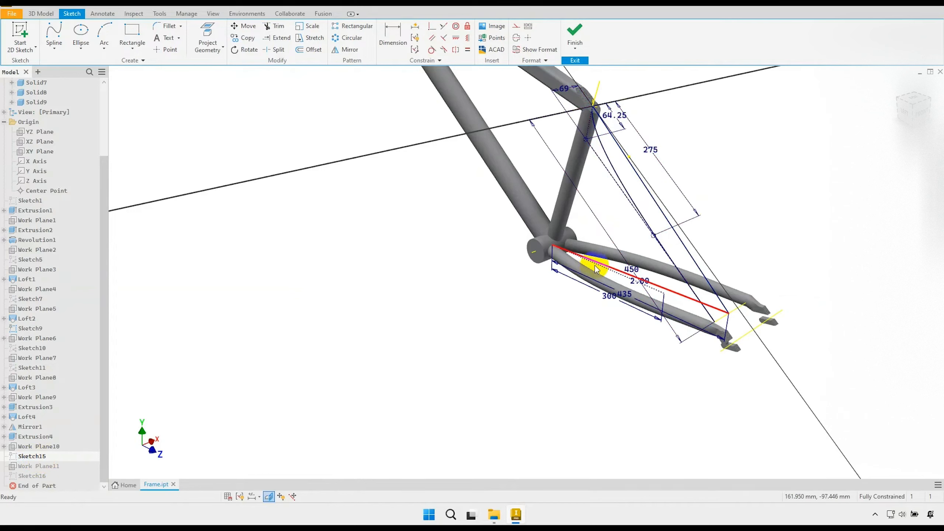
click(687, 250)
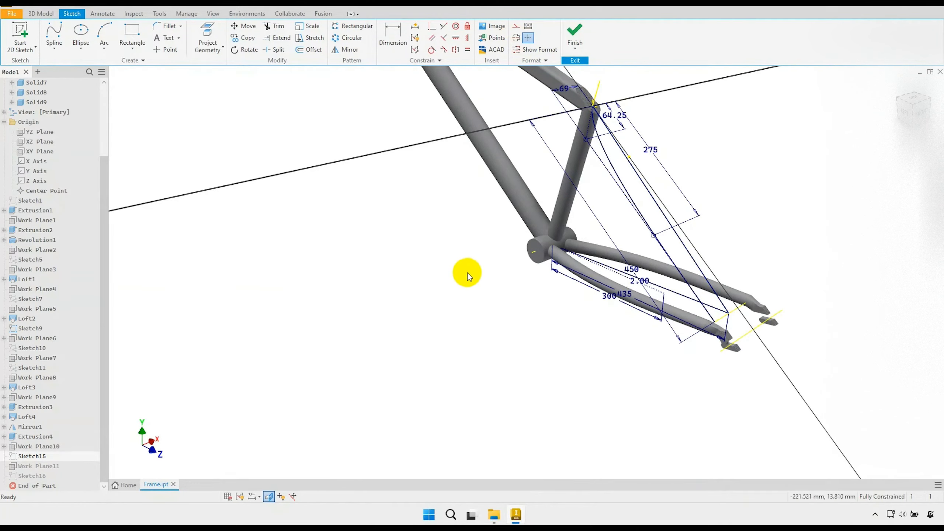
click(573, 36)
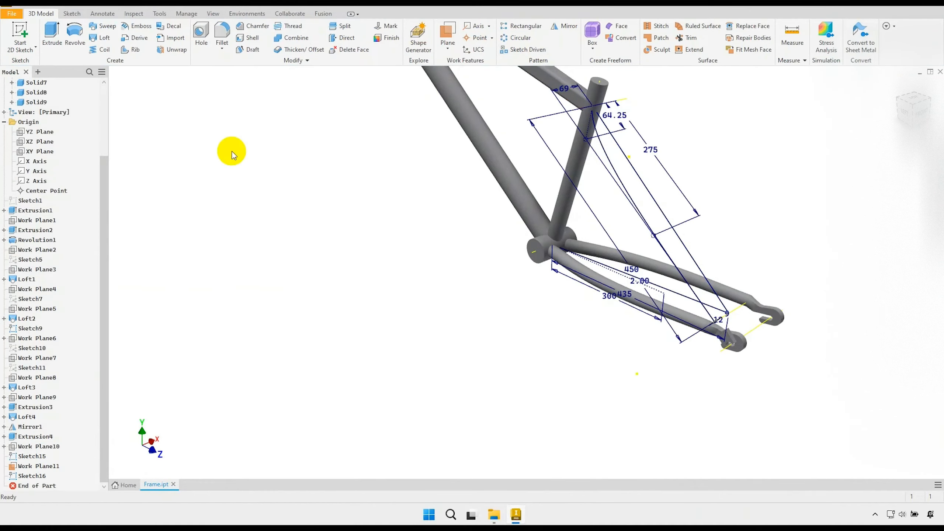
- Hide all solid bodies of the frame and the side layout sketch containing the 435 and 300 mm dimensions
click(37, 134)
right_click(40, 102)
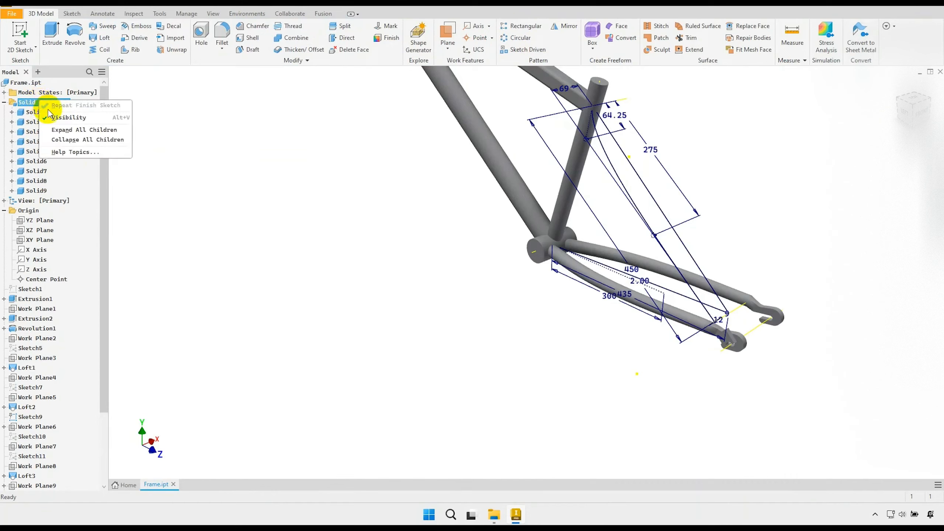
click(75, 118)
mouse_move(358, 239)
middle_down()
mouse_move(315, 268)
mouse_move(358, 253)
middle_up()
middle_drag(277, 286, 262, 286)
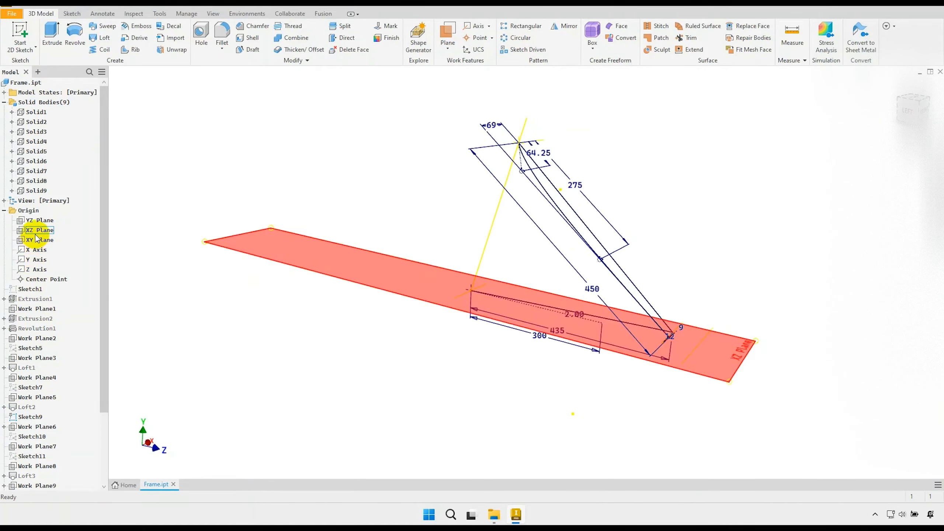
scroll(34, 371, down, 3)
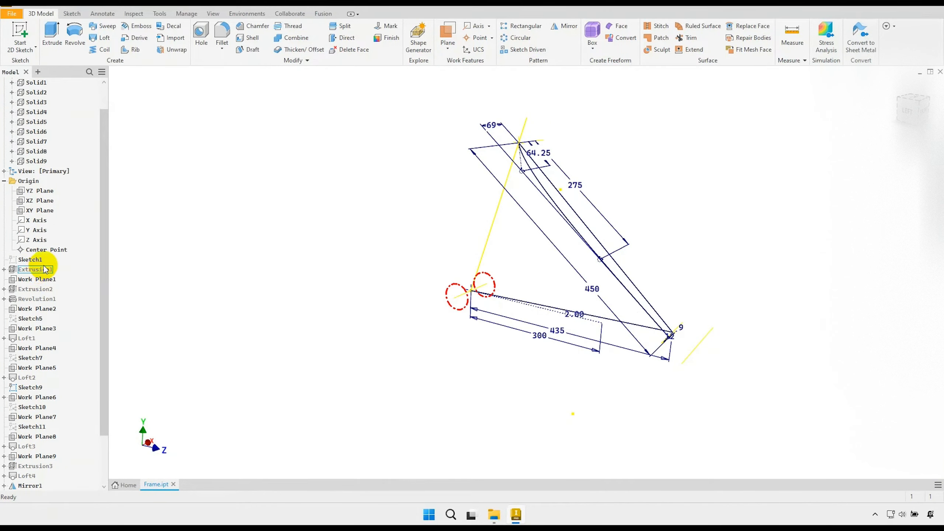
right_click(39, 330)
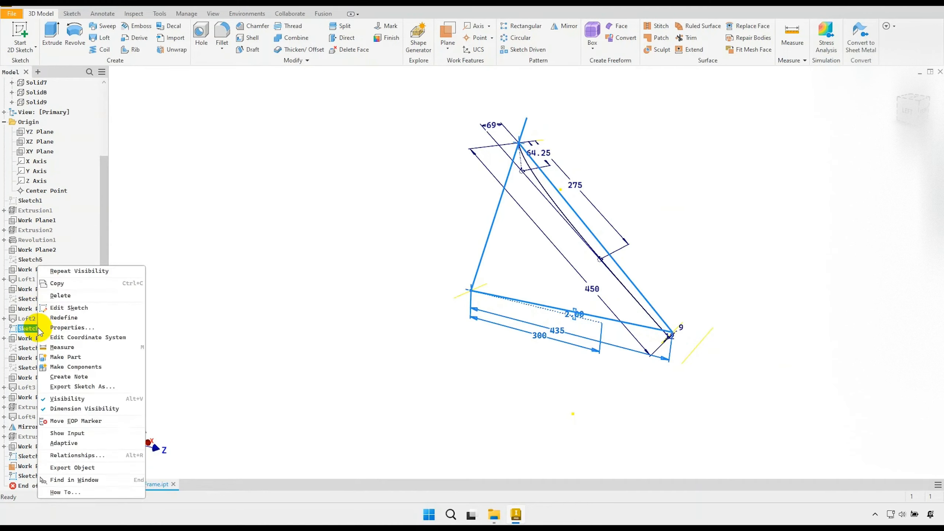
click(71, 396)
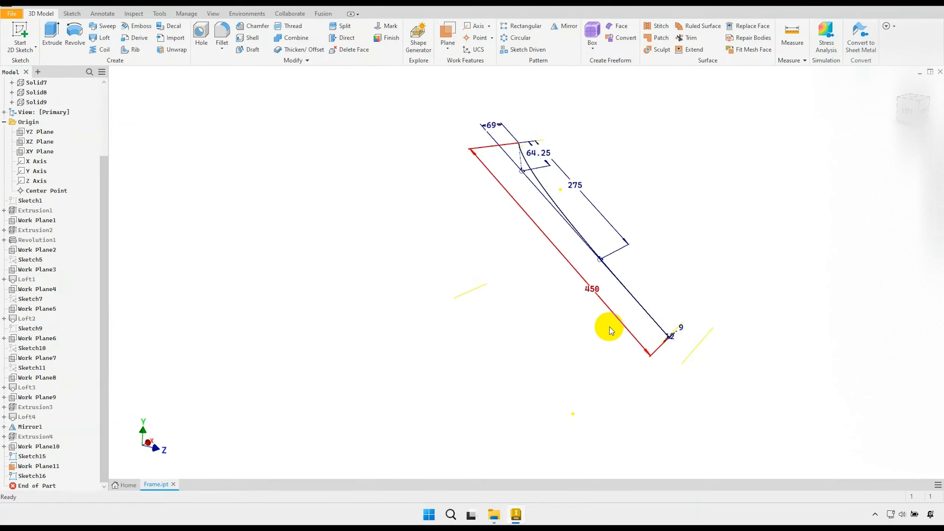
- Restore the visibility of all solid bodies
scroll(50, 270, up, 3)
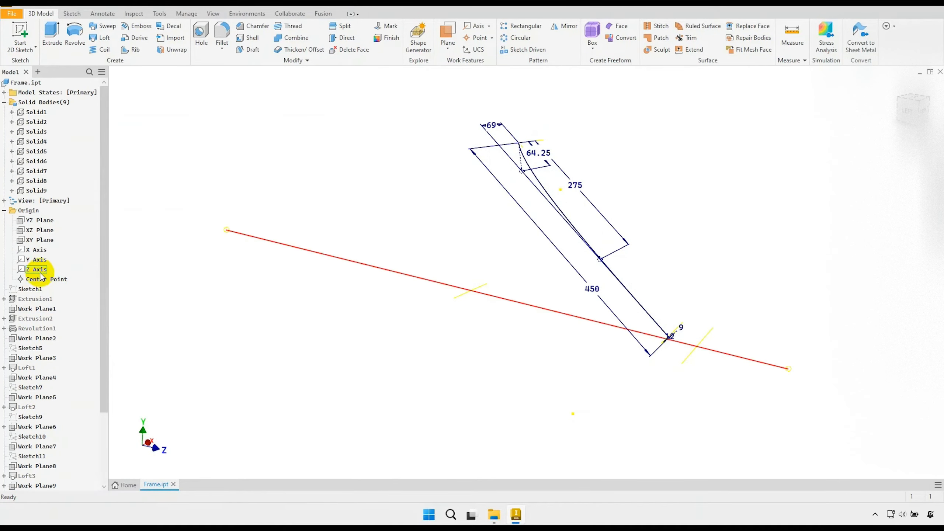
right_click(39, 103)
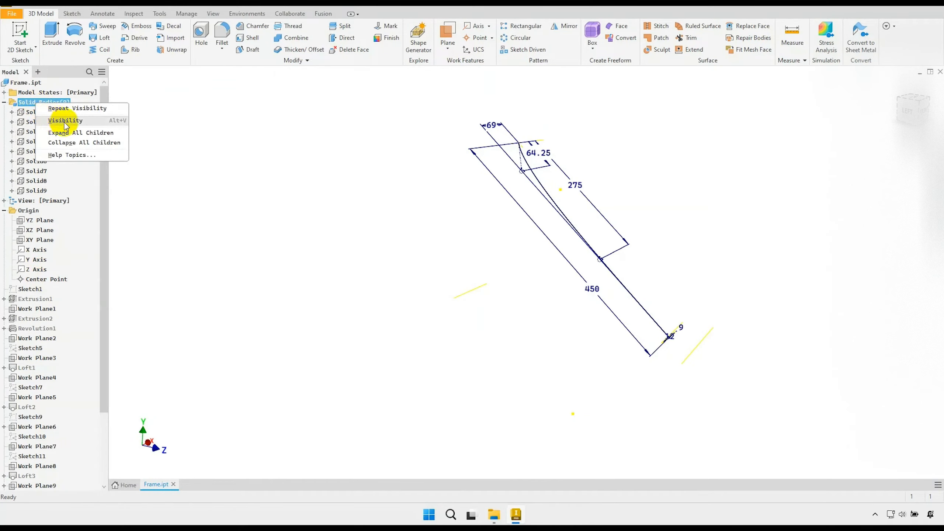
click(76, 123)
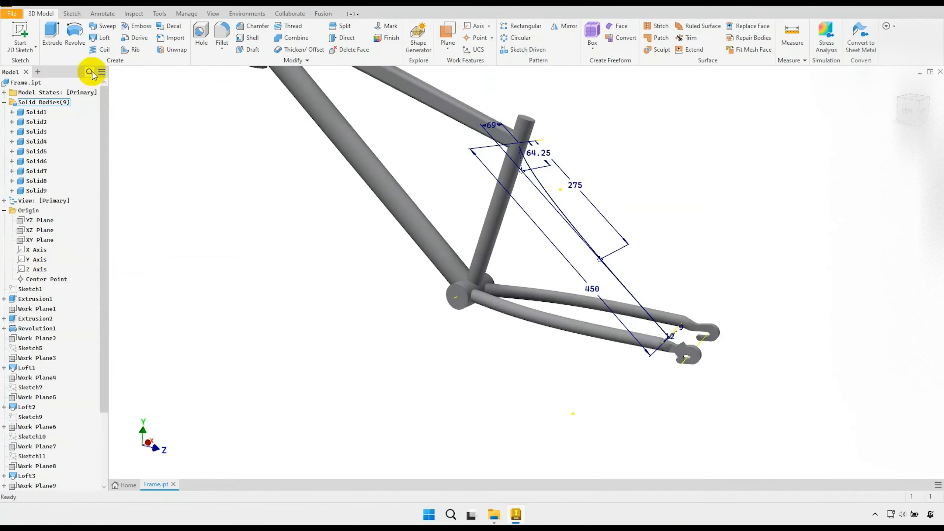
- Sweep the elliptical profile along the seat-stay spline as a new solid body
click(107, 27)
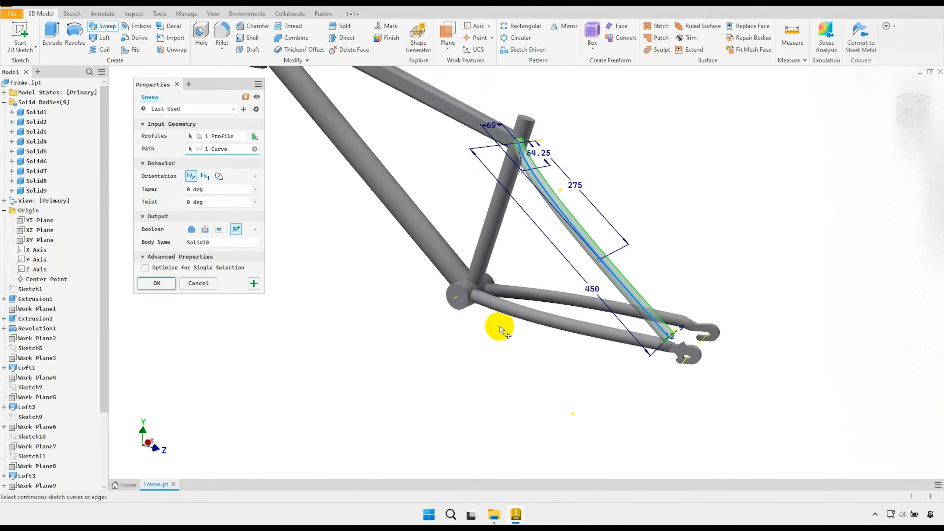
shift+middle_drag(432, 321, 398, 315)
scroll(617, 360, up, 2)
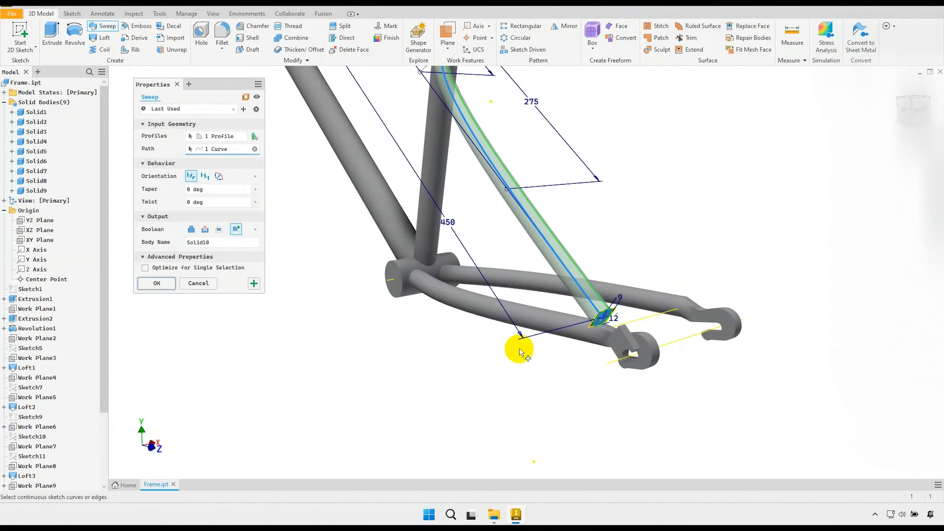
scroll(512, 305, down, 3)
scroll(481, 164, up, 5)
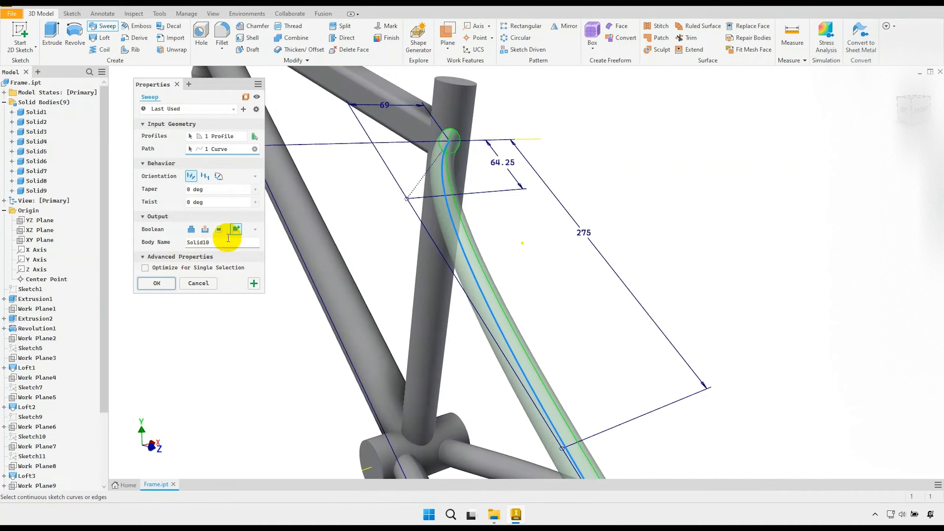
click(148, 286)
- Hide the work plane at the lower end of the swept seat stay
scroll(443, 205, down, 5)
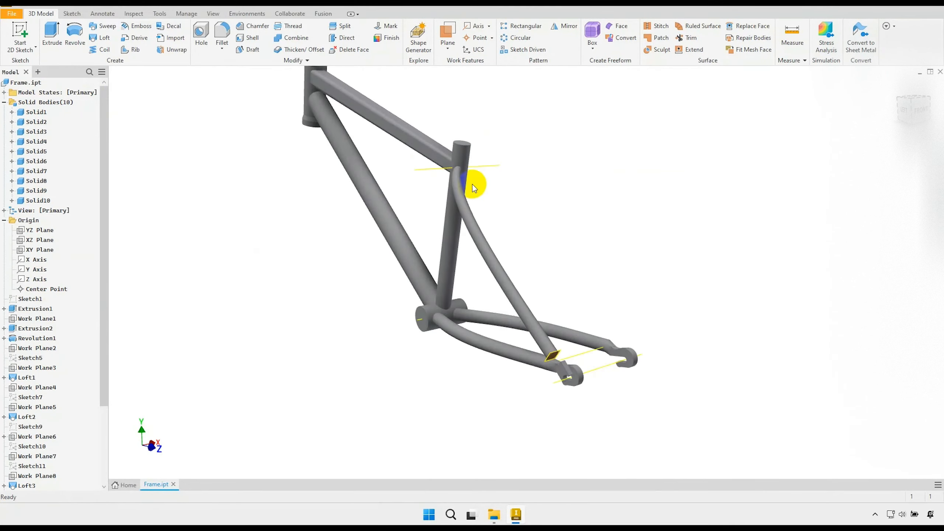
shift+middle_drag(474, 183, 526, 248)
scroll(56, 256, down, 3)
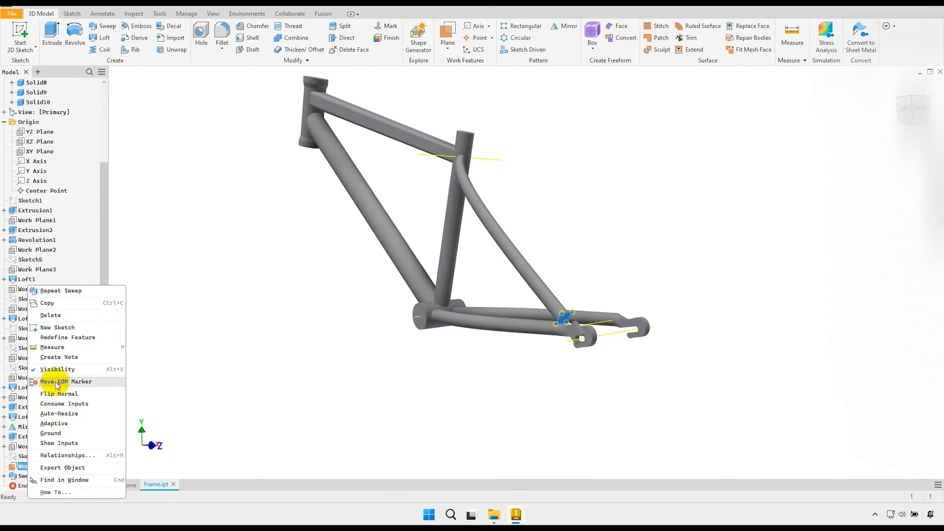
click(59, 369)
- Loft from the seat stay's elliptical lower end face to the dropout bracket's rectangular end face as a new solid body
shift+middle_drag(465, 328, 478, 292)
scroll(508, 288, up, 2)
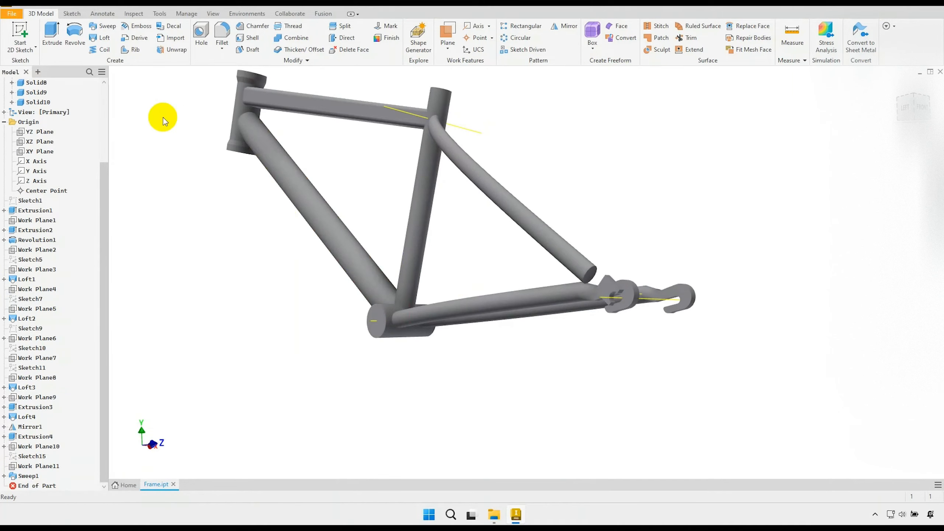
click(101, 38)
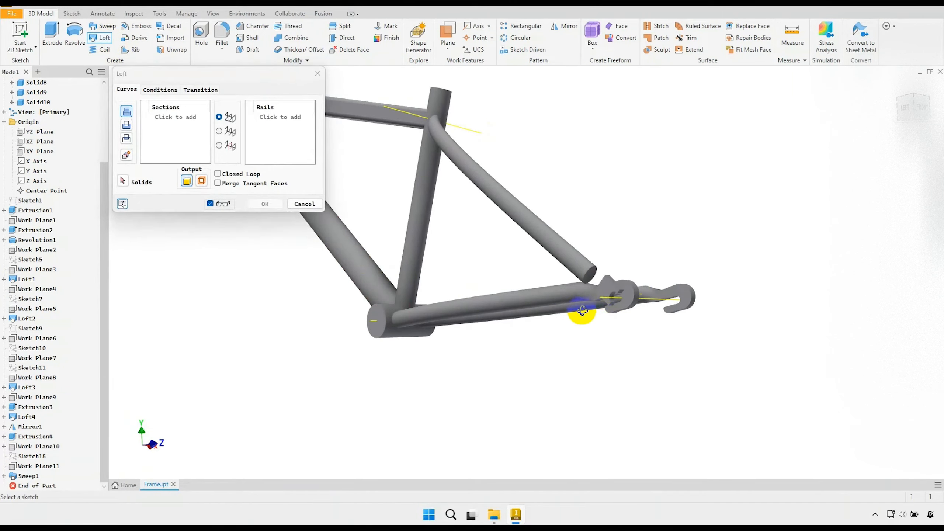
shift+middle_drag(582, 311, 555, 291)
scroll(558, 275, up, 2)
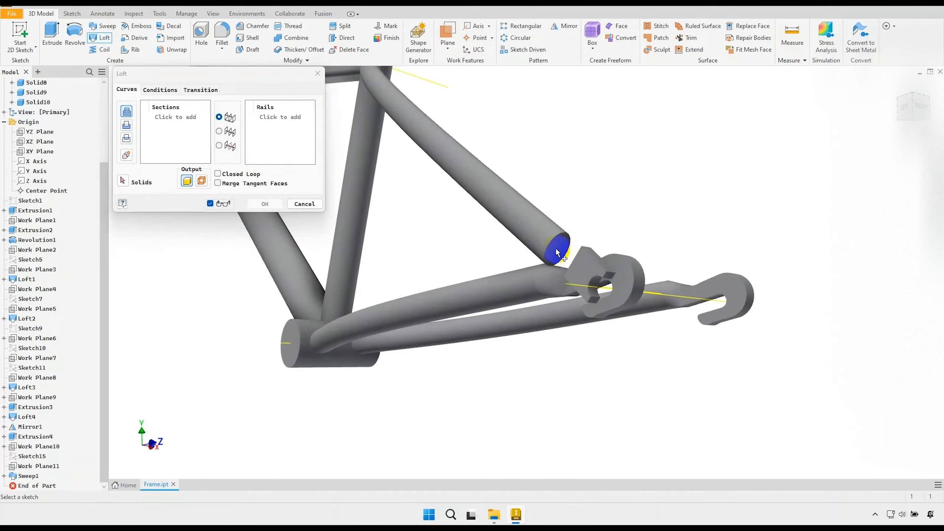
scroll(554, 247, up, 2)
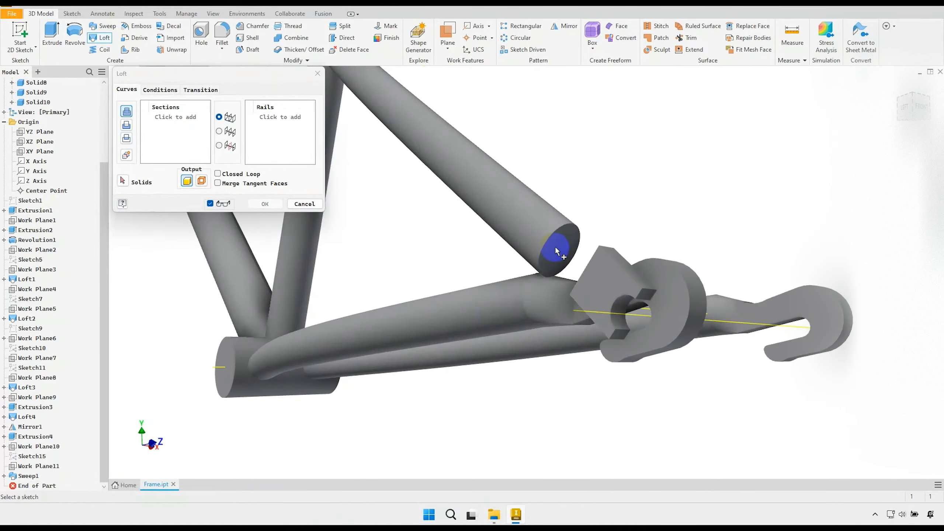
click(565, 237)
shift+middle_drag(575, 225, 632, 368)
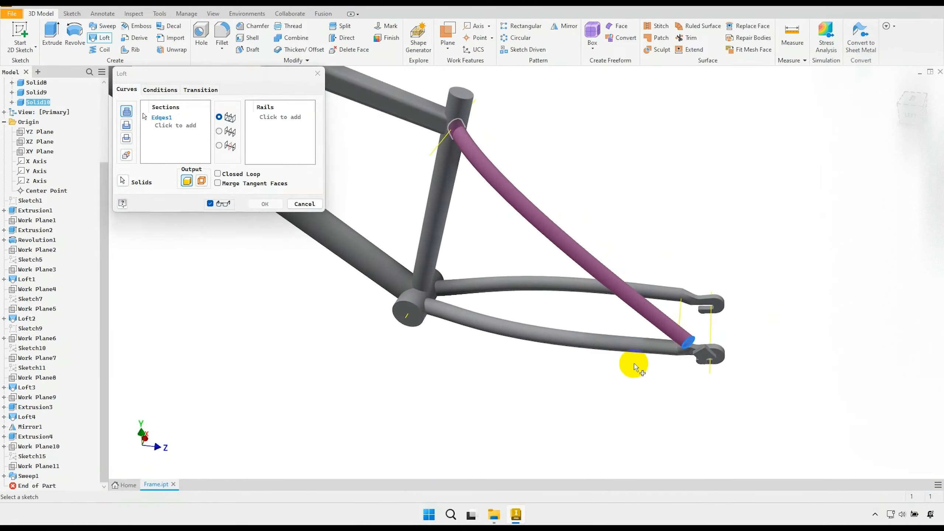
scroll(697, 353, up, 2)
scroll(697, 352, up, 3)
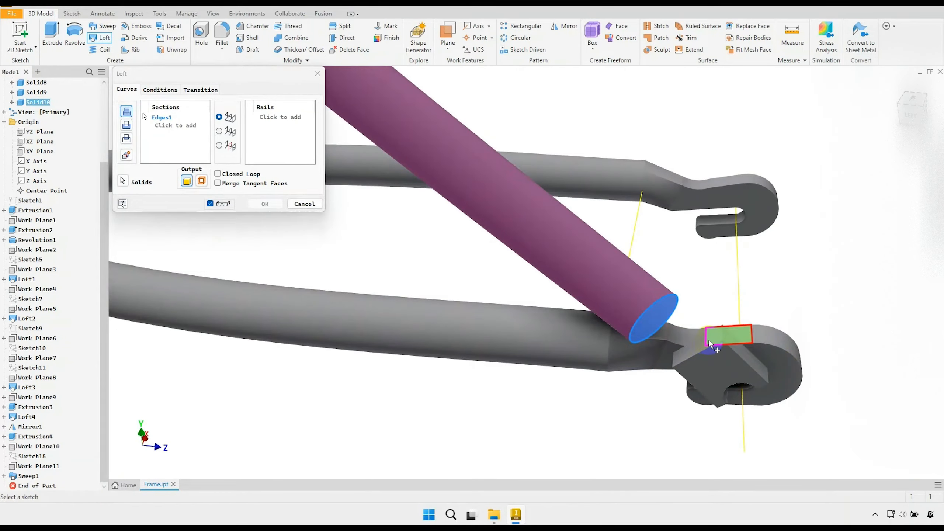
click(708, 345)
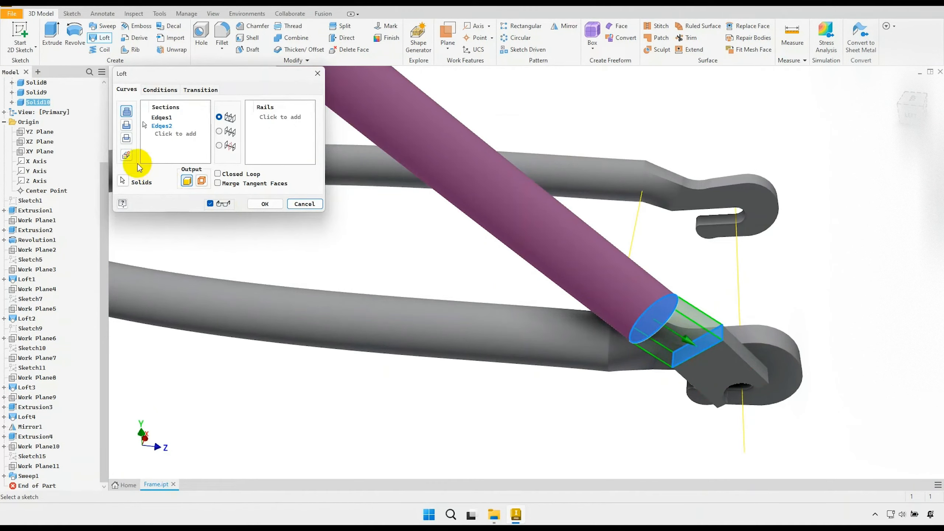
click(127, 156)
click(252, 209)
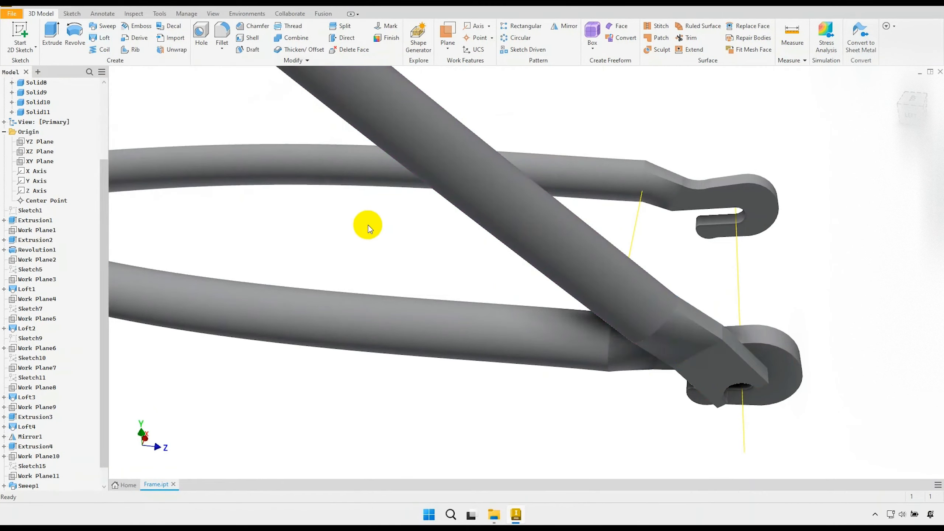
- Mirror the seat-stay tube, its lofted end and the dropout bracket as solids about the YZ Plane
scroll(520, 242, down, 5)
scroll(465, 219, down, 3)
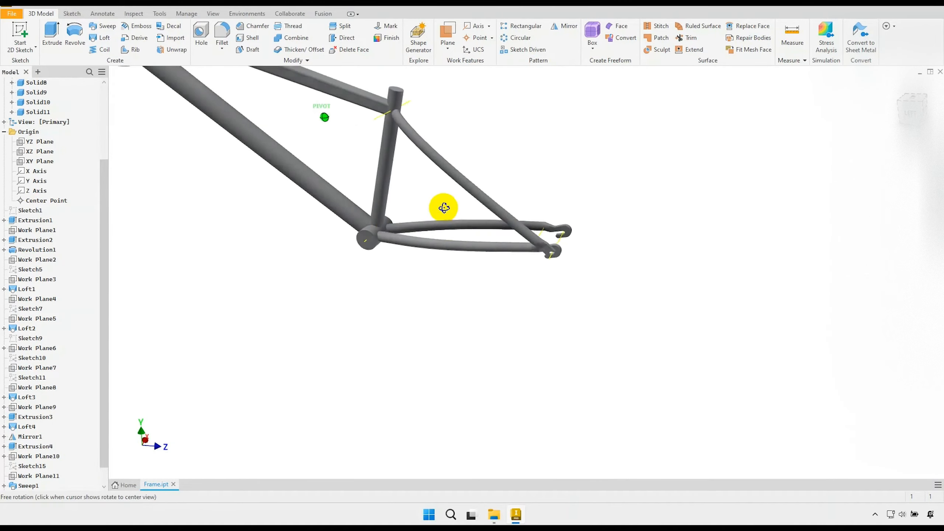
mouse_move(401, 196)
middle_down()
mouse_move(479, 265)
mouse_move(428, 241)
mouse_move(489, 257)
middle_up()
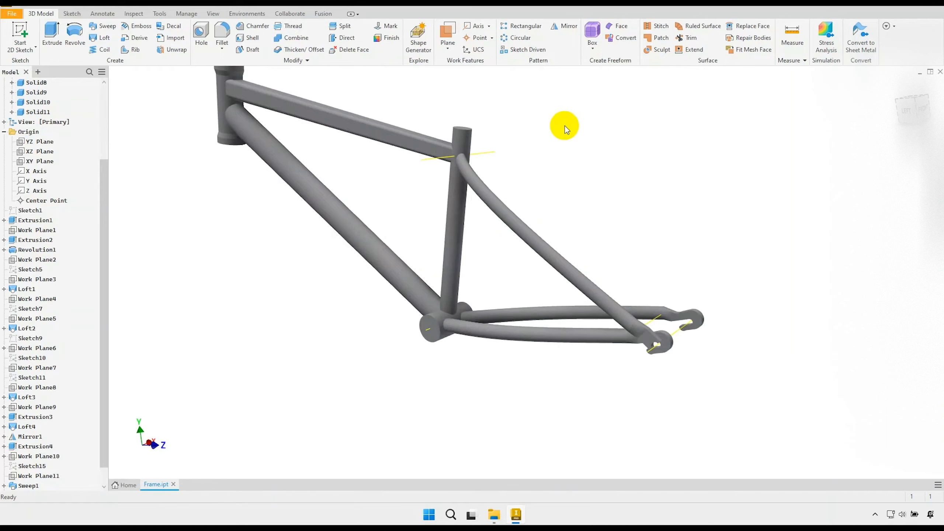
click(564, 35)
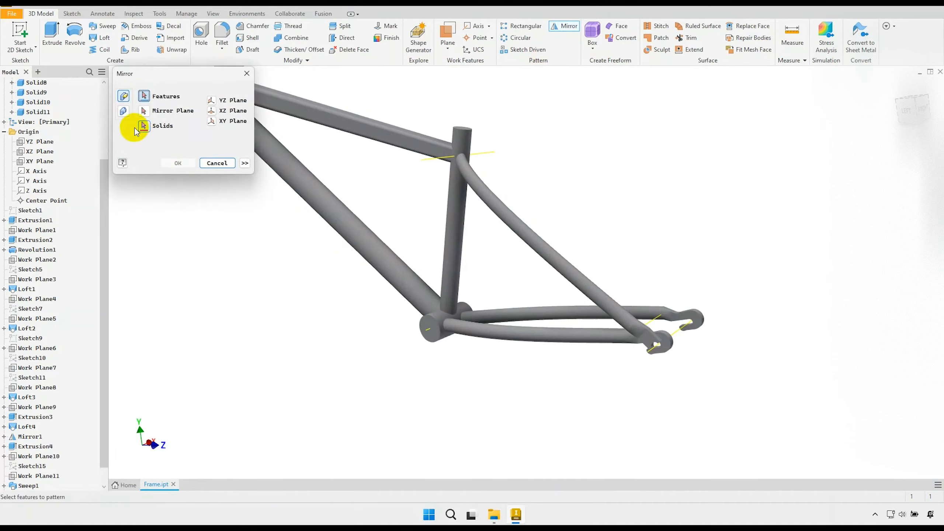
click(124, 112)
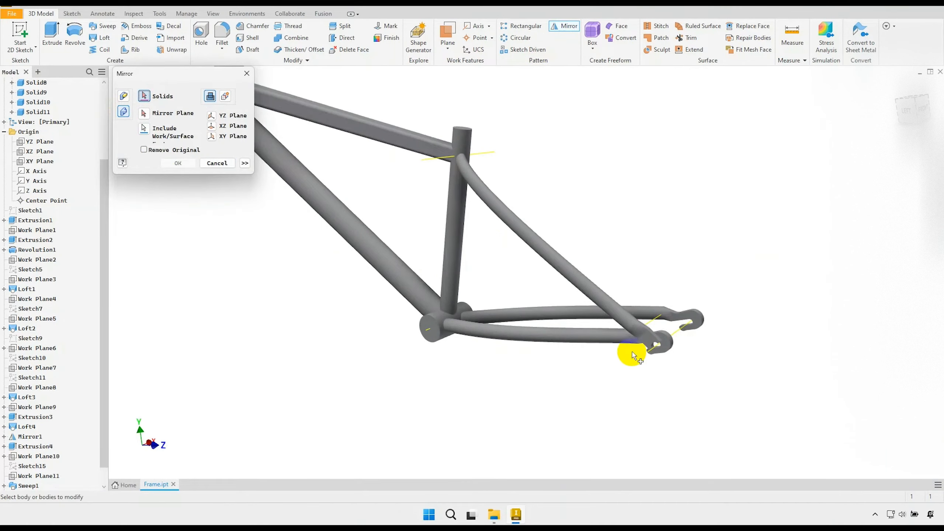
click(651, 340)
click(614, 315)
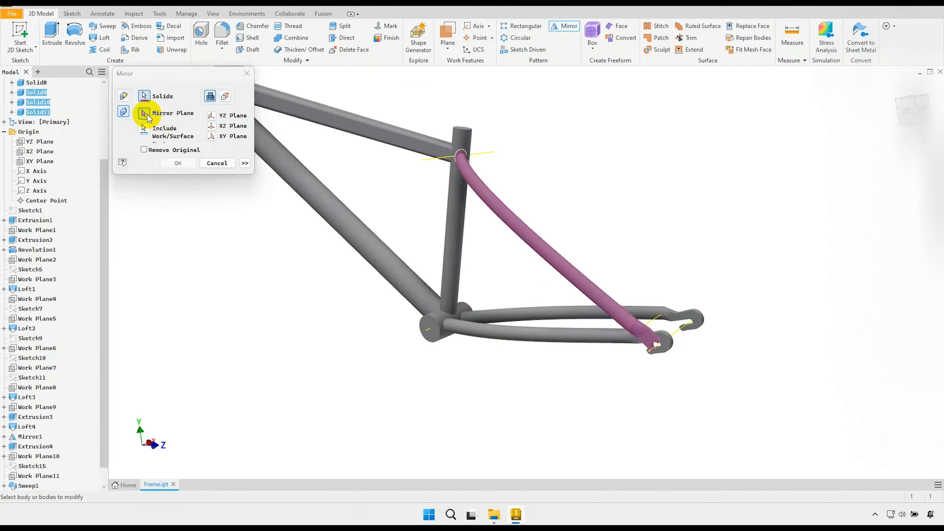
click(149, 117)
shift+middle_drag(312, 232, 296, 241)
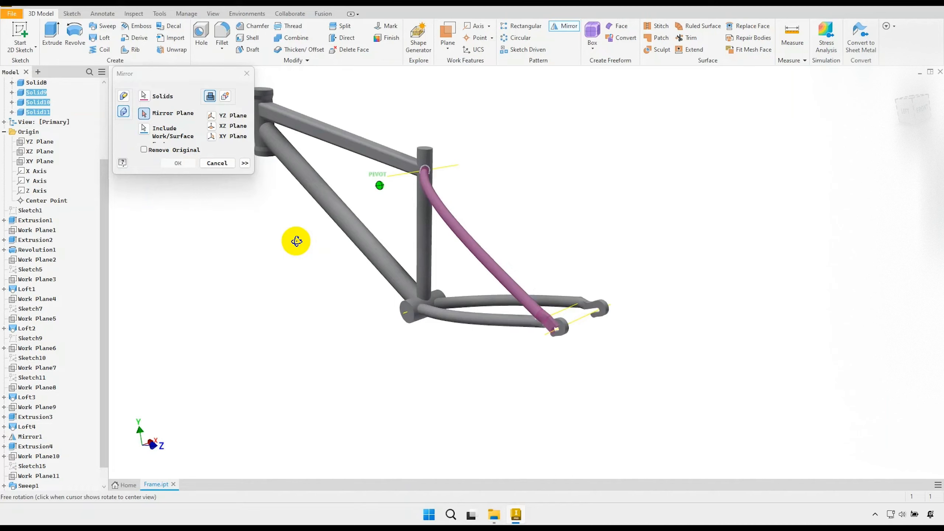
click(40, 142)
shift+middle_drag(363, 247, 322, 281)
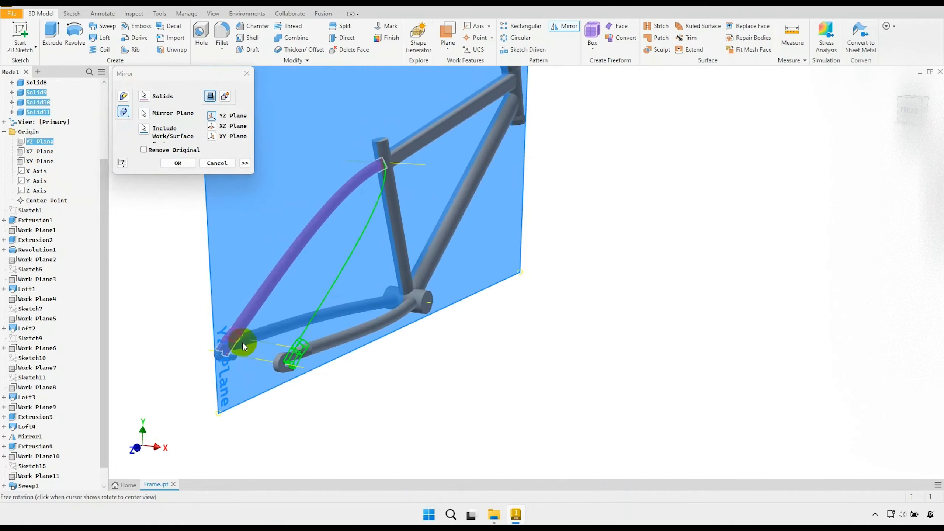
click(178, 164)
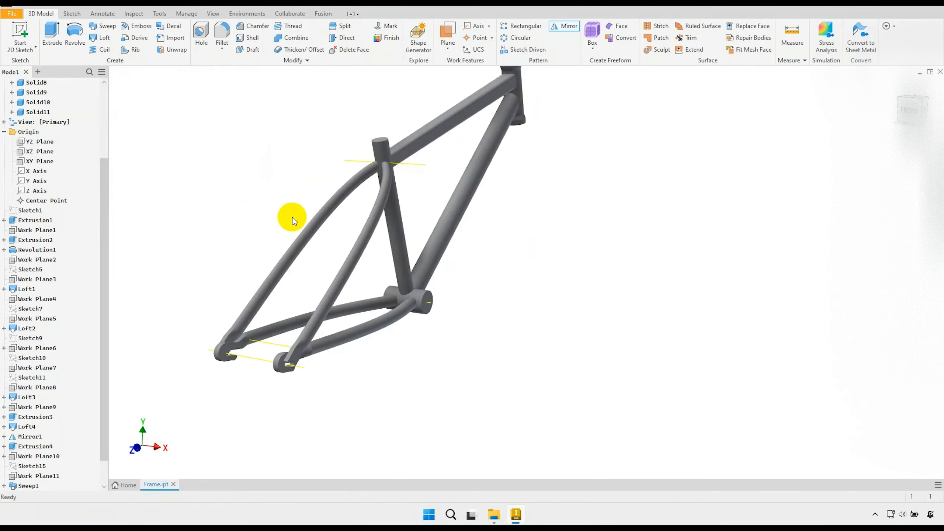
- Hide the yellow work line crossing the seat tube where the seat stays meet it
shift+middle_drag(390, 228, 497, 247)
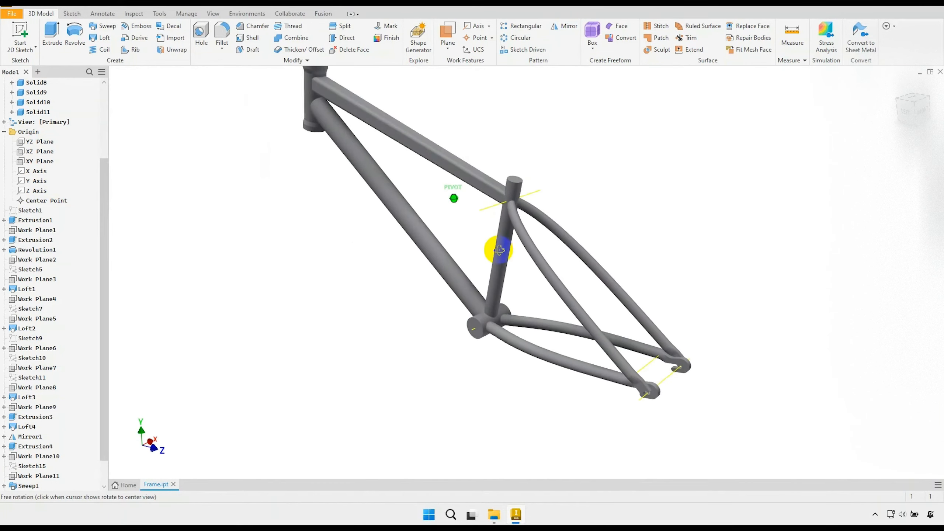
scroll(53, 237, down, 1)
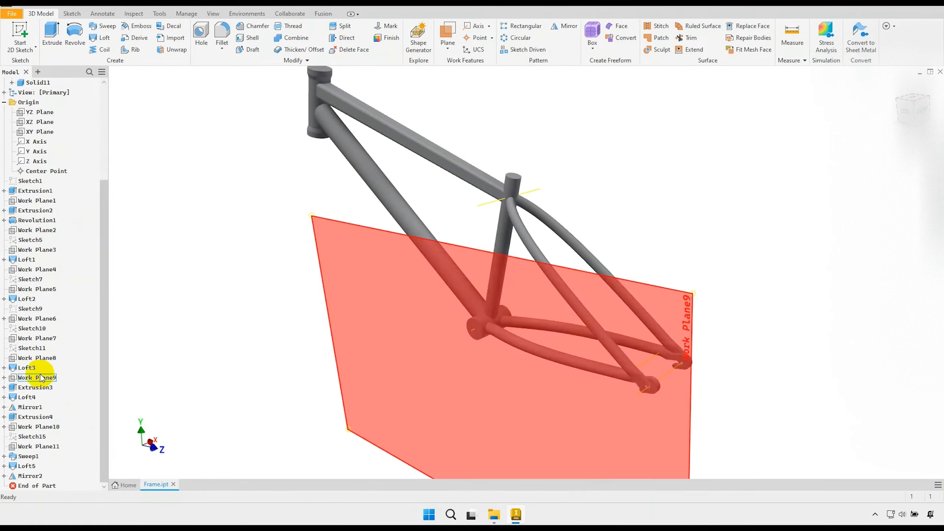
right_click(489, 202)
click(526, 216)
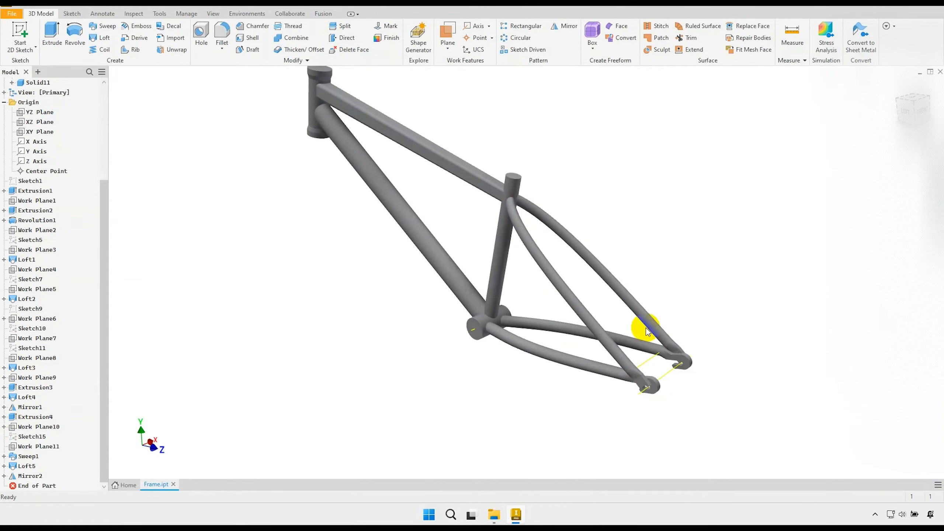
- Hide the two yellow work lines running between the left and right rear dropouts
scroll(681, 384, up, 3)
scroll(675, 388, up, 3)
scroll(669, 387, up, 3)
drag(665, 398, 496, 249)
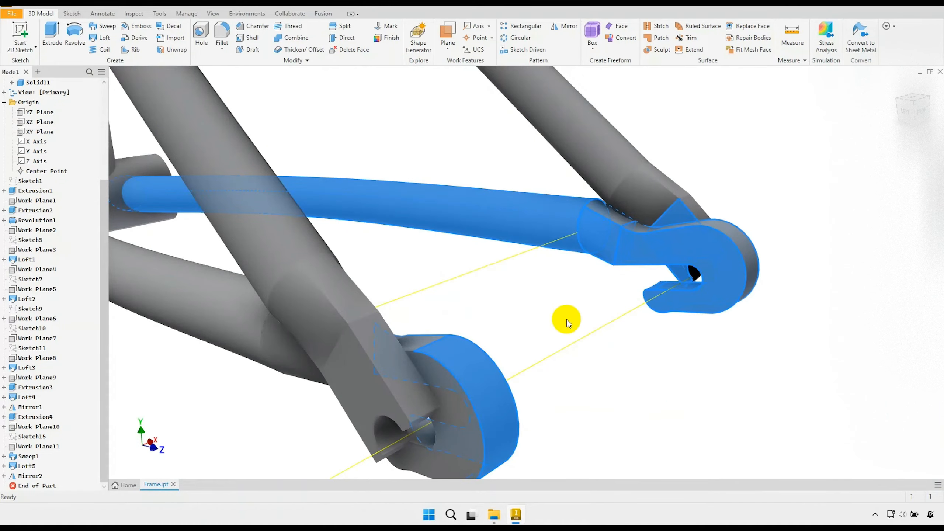
click(623, 339)
scroll(563, 306, up, 2)
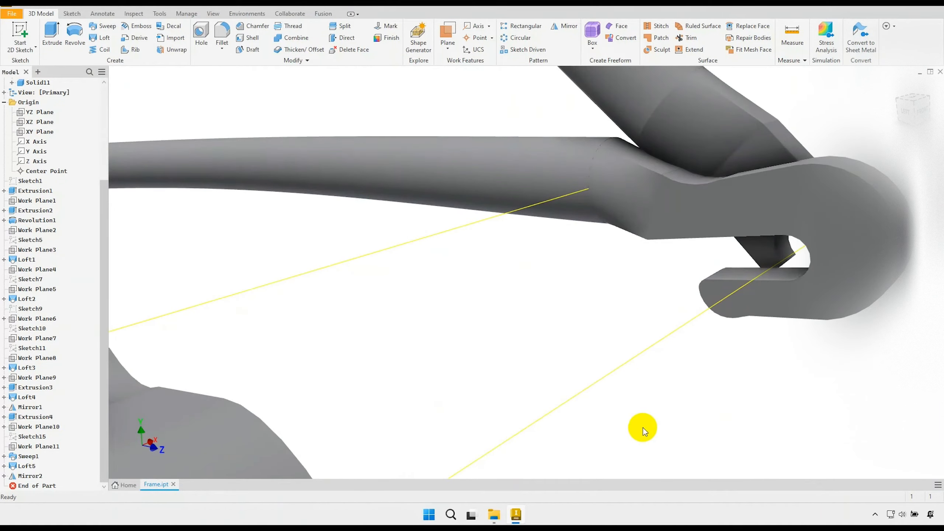
mouse_move(640, 429)
mouse_down()
mouse_move(403, 274)
mouse_move(337, 249)
mouse_up()
click(561, 404)
ctrl+click(434, 238)
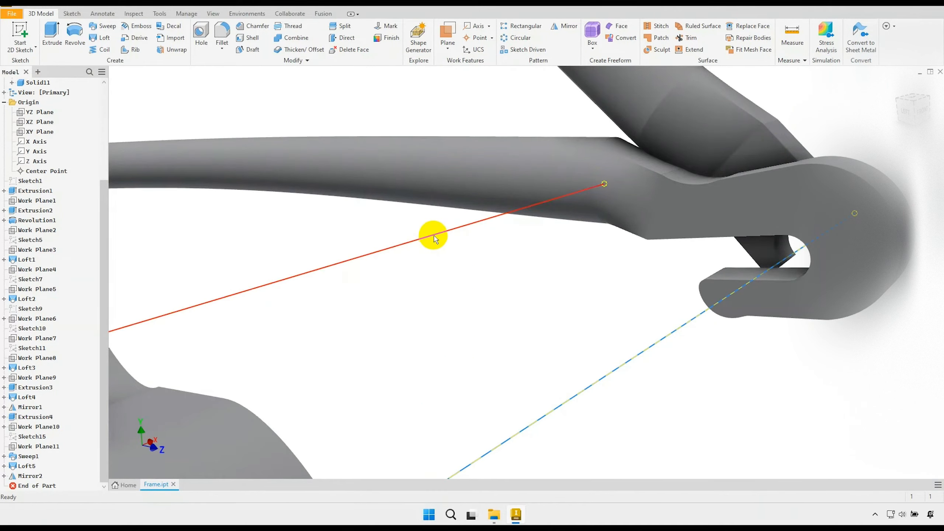
right_click(435, 236)
click(474, 250)
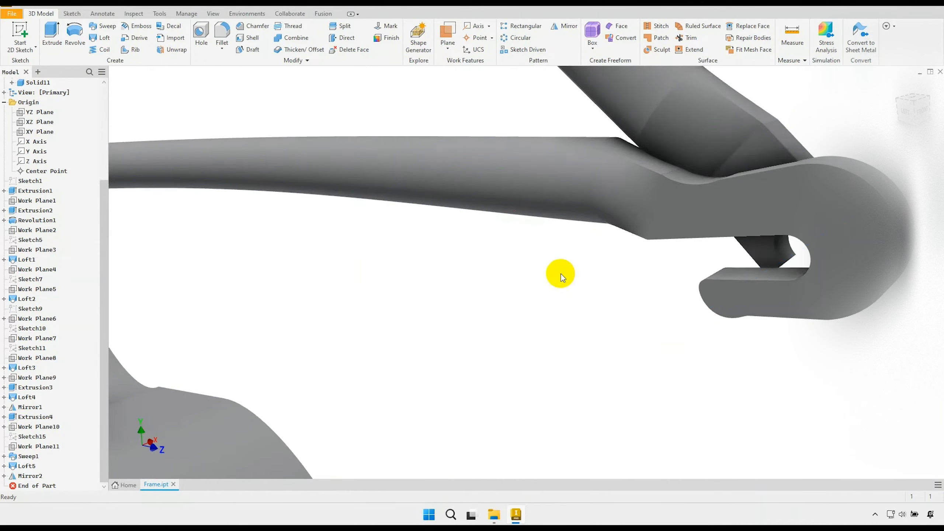
- Inspect the whole frame, looking over the rear triangle and the seat tube's upper end
scroll(599, 275, down, 5)
scroll(599, 274, down, 3)
middle_drag(514, 208, 532, 257)
middle_drag(450, 242, 510, 300)
mouse_move(415, 247)
shift+middle_down()
mouse_move(430, 222)
mouse_move(436, 236)
mouse_move(427, 248)
shift+middle_up()
shift+middle_drag(493, 207, 526, 196)
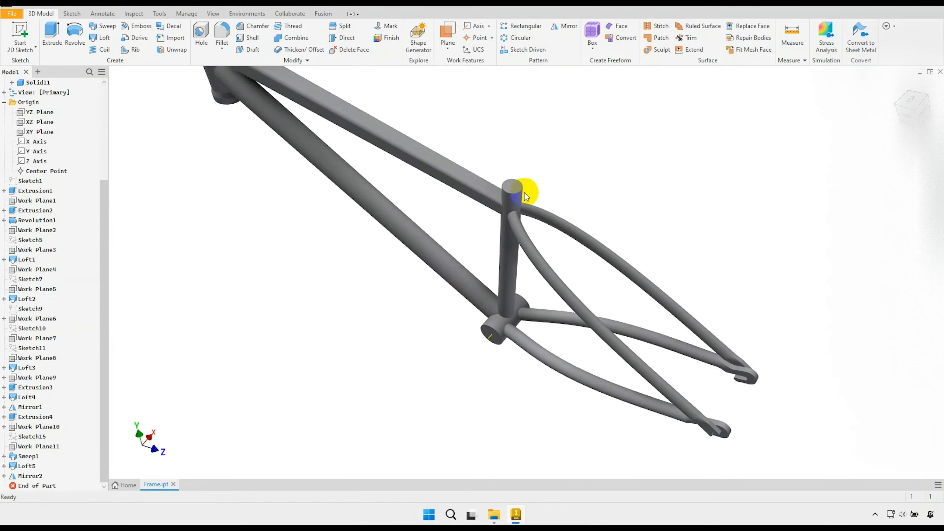
scroll(519, 187, down, 2)
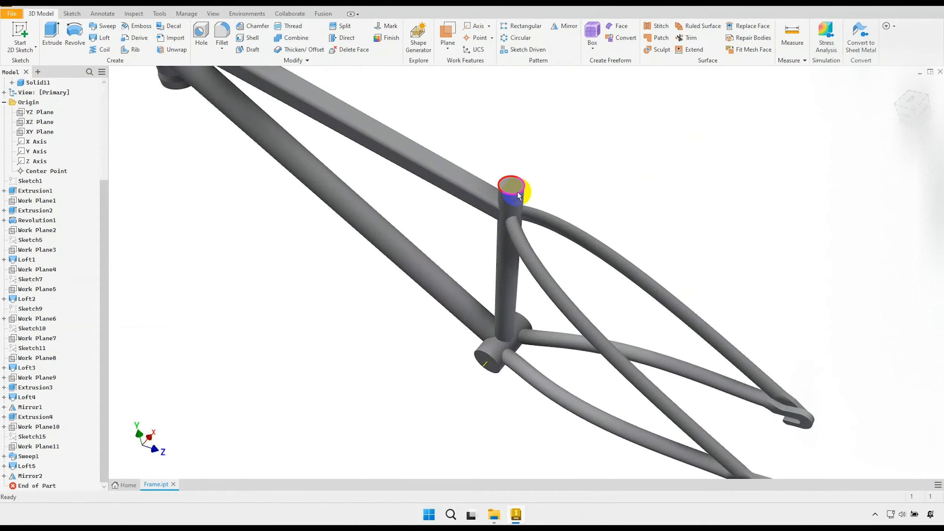
scroll(502, 197, up, 2)
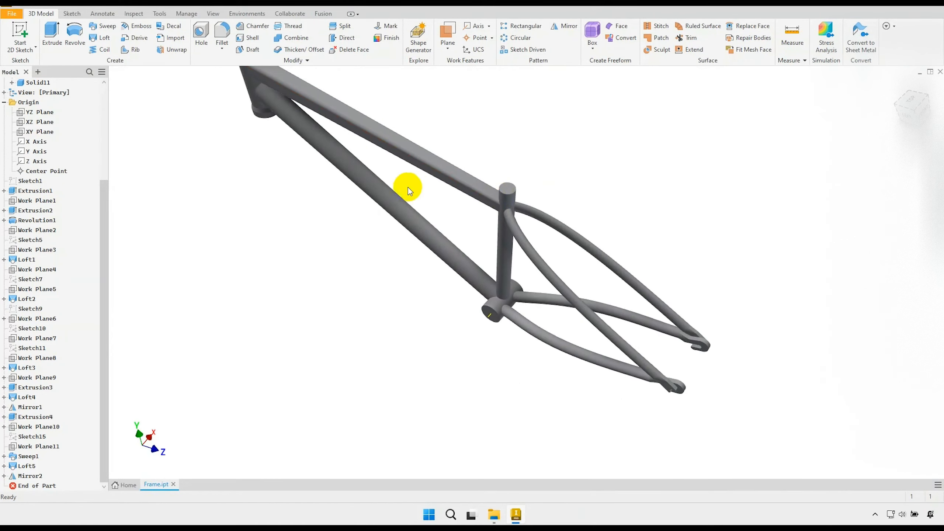
mouse_move(409, 187)
shift+middle_down()
mouse_move(419, 182)
mouse_move(411, 171)
shift+middle_up()
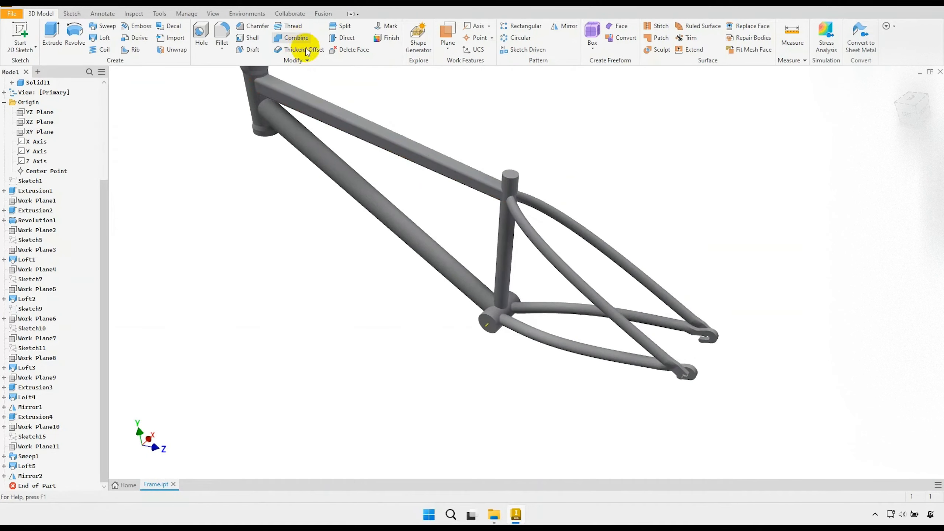
- Combine the frame into one body by joining the ten other solids to the head tube as base body
scroll(422, 131, up, 3)
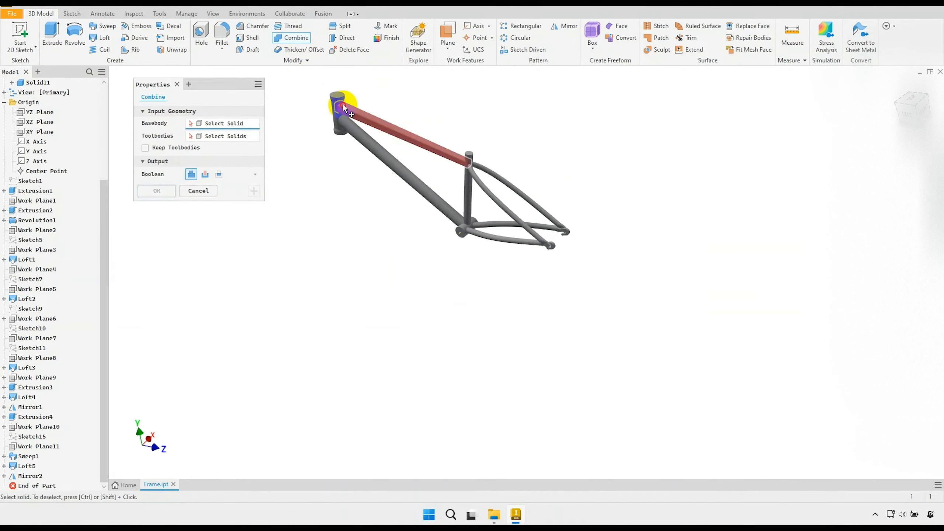
scroll(383, 139, down, 1)
scroll(295, 131, down, 1)
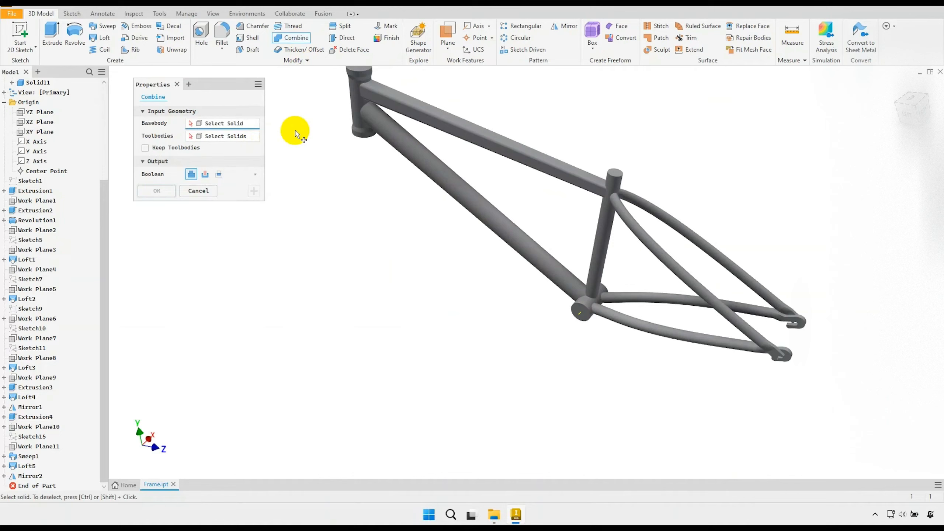
click(356, 103)
scroll(383, 169, down, 1)
scroll(382, 169, up, 1)
drag(716, 343, 617, 246)
scroll(405, 188, down, 2)
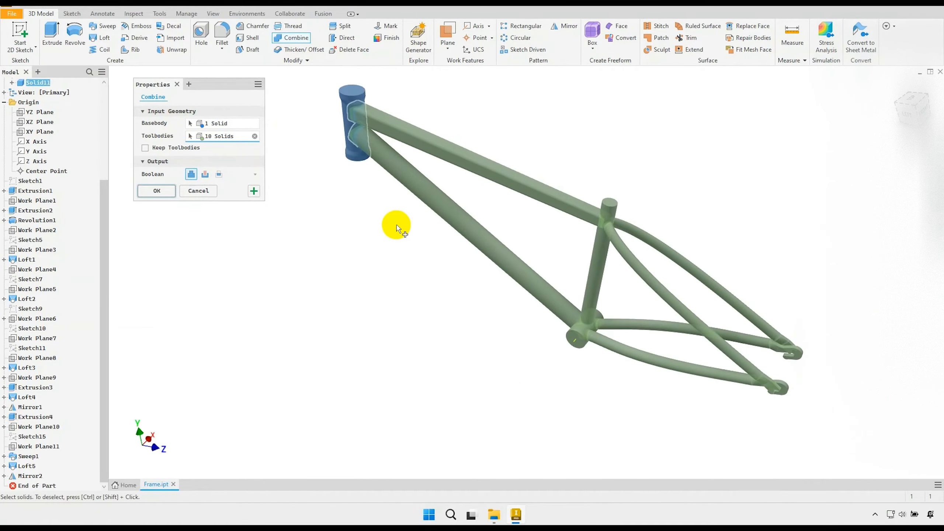
click(157, 190)
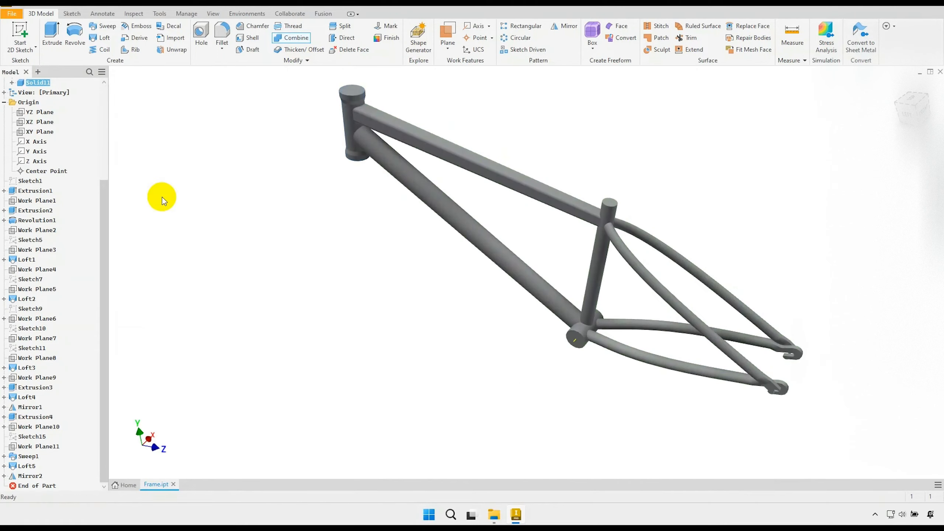
- Fillet the two edges where the seat stays meet the seat tube with a radius of 15
mouse_move(362, 206)
shift+middle_down()
mouse_move(362, 196)
mouse_move(405, 182)
mouse_move(411, 209)
mouse_move(400, 202)
shift+middle_up()
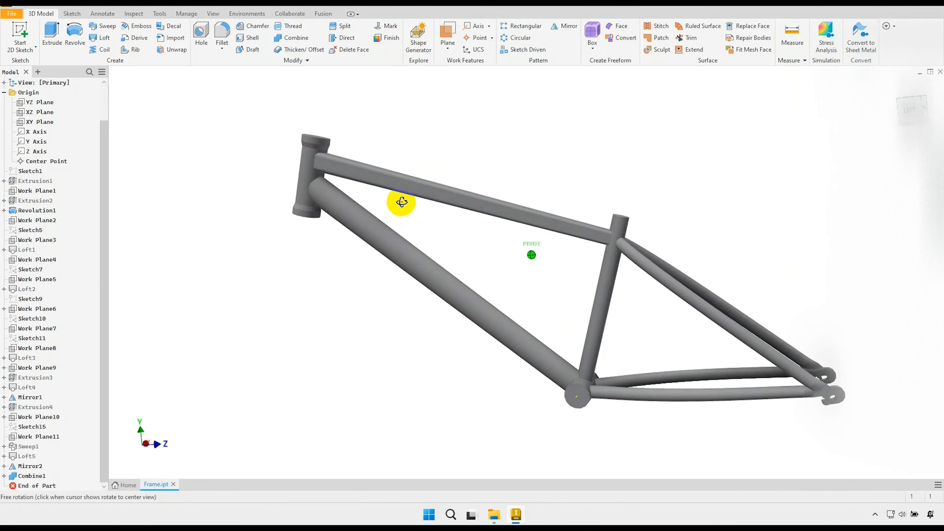
click(222, 31)
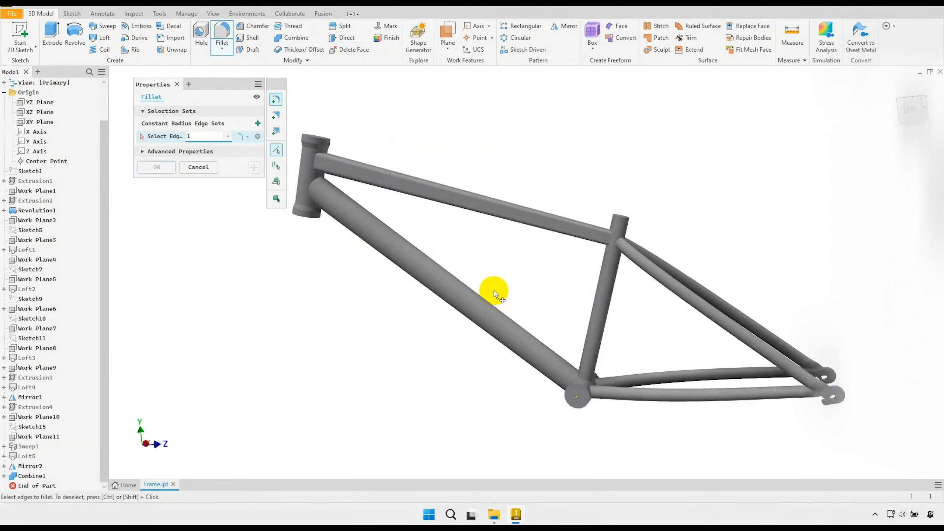
scroll(624, 283, up, 4)
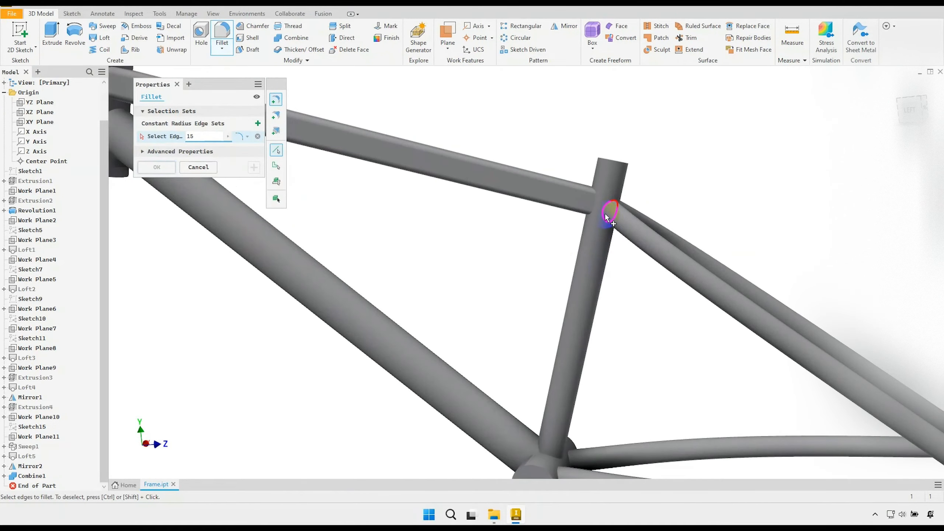
click(606, 217)
shift+middle_drag(618, 257, 573, 245)
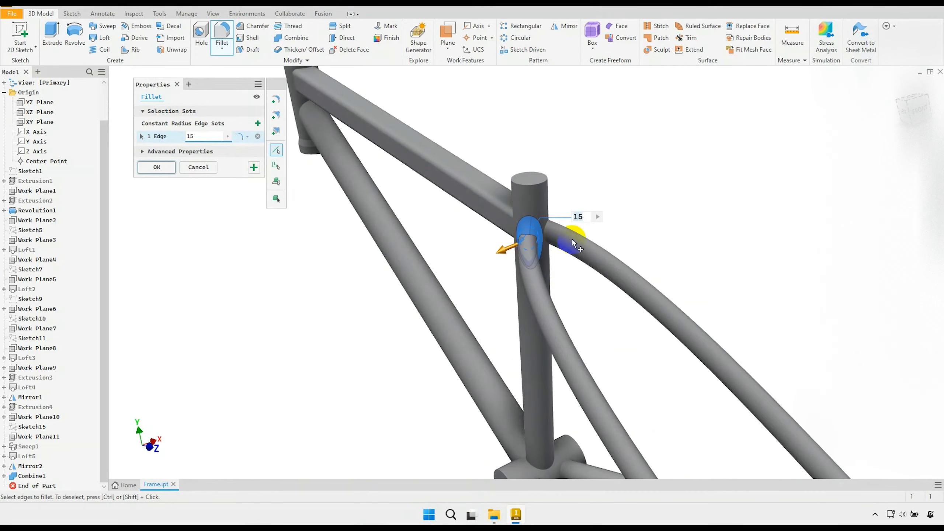
click(546, 233)
scroll(656, 204, down, 3)
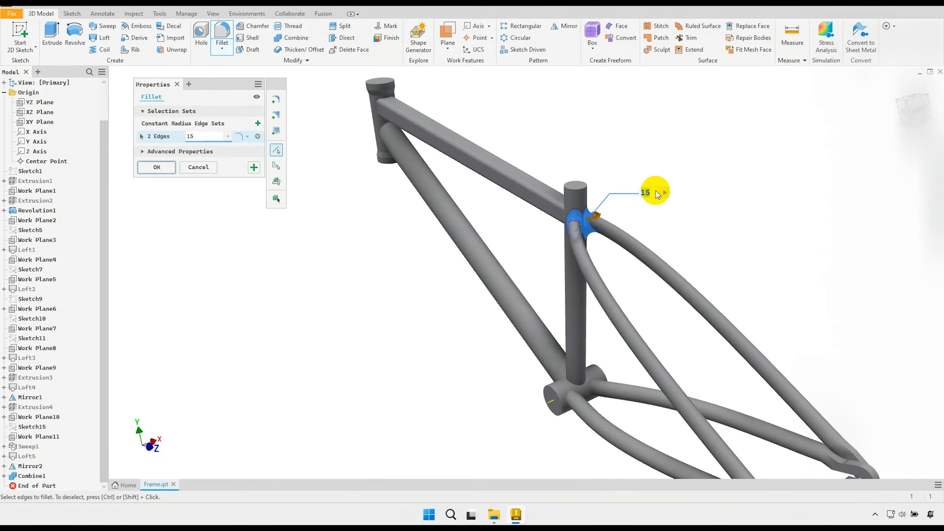
click(253, 167)
- Fillet the edges where the seat tube and down tube meet the bottom bracket shell with a radius of 15
mouse_move(442, 326)
shift+middle_down()
mouse_move(447, 302)
mouse_move(499, 304)
mouse_move(506, 326)
shift+middle_up()
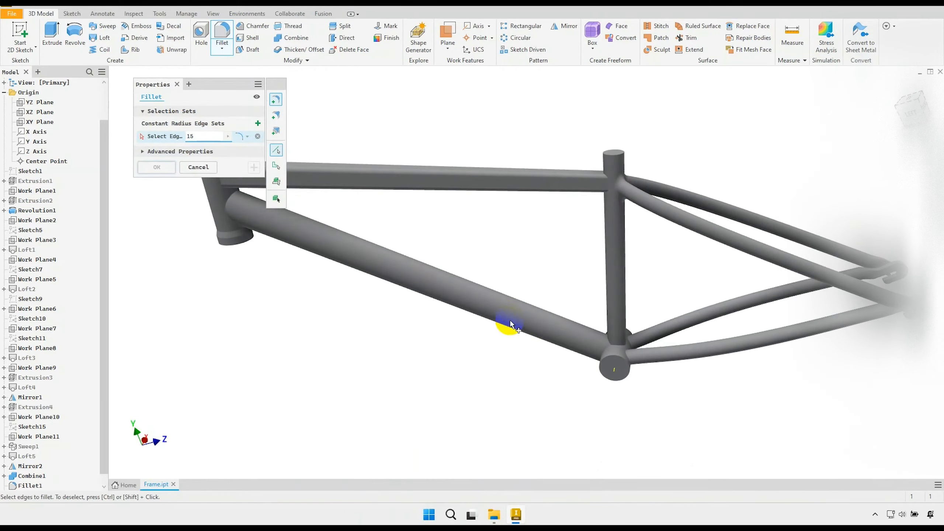
scroll(596, 357, up, 3)
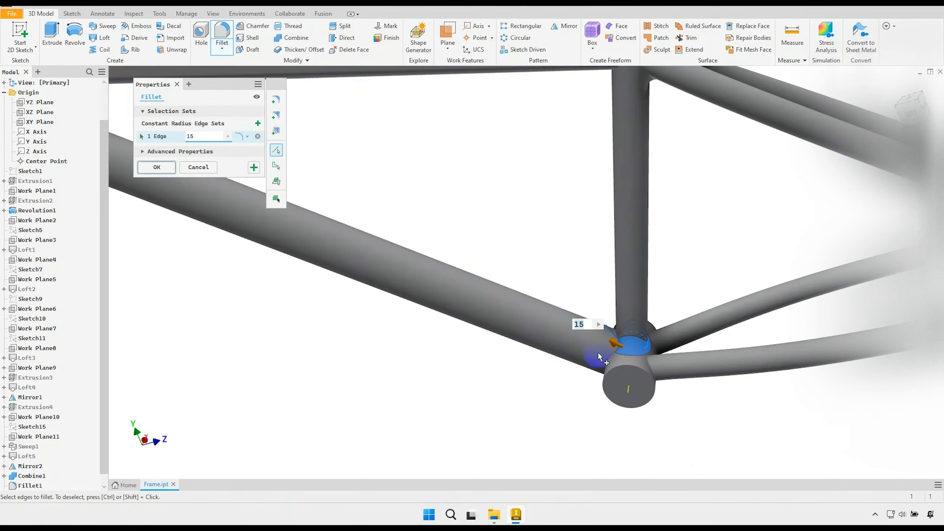
mouse_move(598, 354)
shift+middle_down()
mouse_move(609, 341)
mouse_move(666, 328)
shift+middle_up()
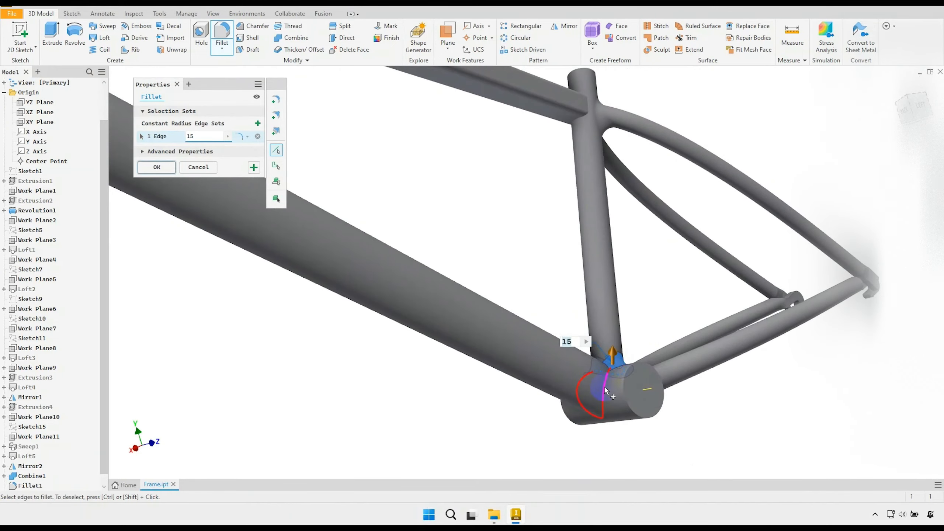
click(604, 387)
scroll(533, 276, down, 3)
mouse_move(533, 275)
shift+middle_down()
mouse_move(495, 255)
mouse_move(514, 264)
mouse_move(432, 284)
shift+middle_up()
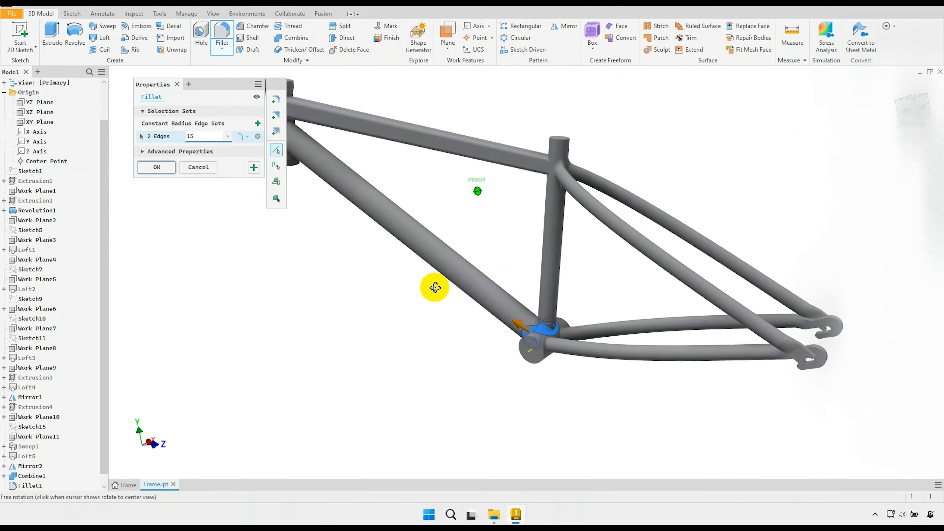
click(254, 167)
- Fillet the edge where the down tube meets the head tube with a radius of 15
mouse_move(359, 169)
middle_down()
mouse_move(447, 225)
mouse_move(458, 214)
middle_up()
scroll(345, 211, down, 5)
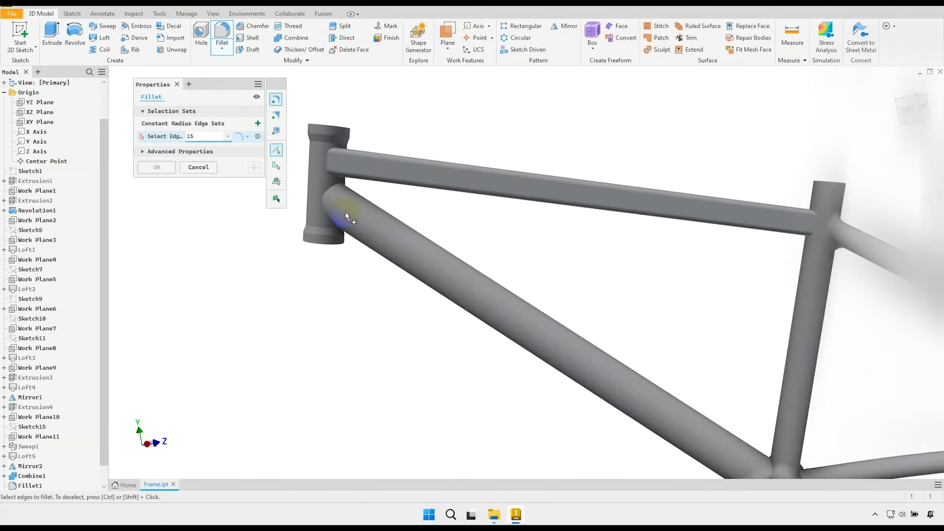
click(315, 213)
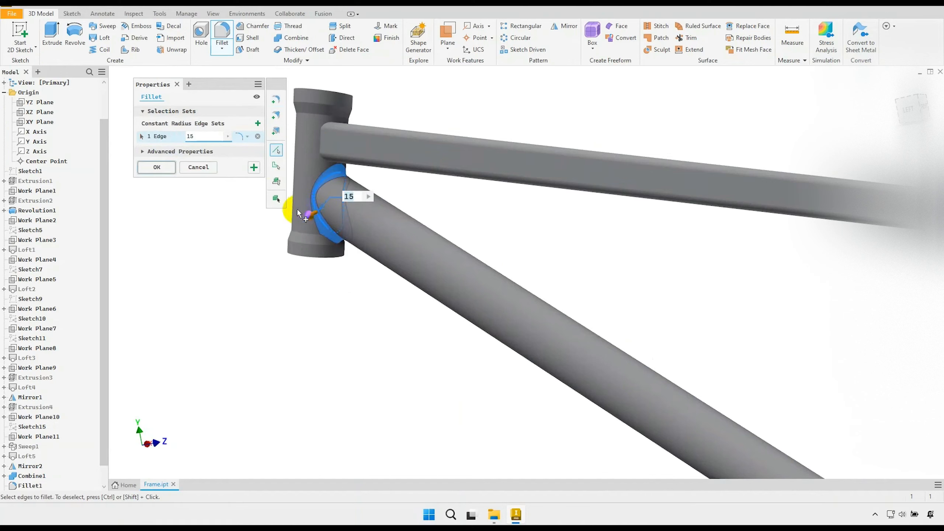
click(253, 169)
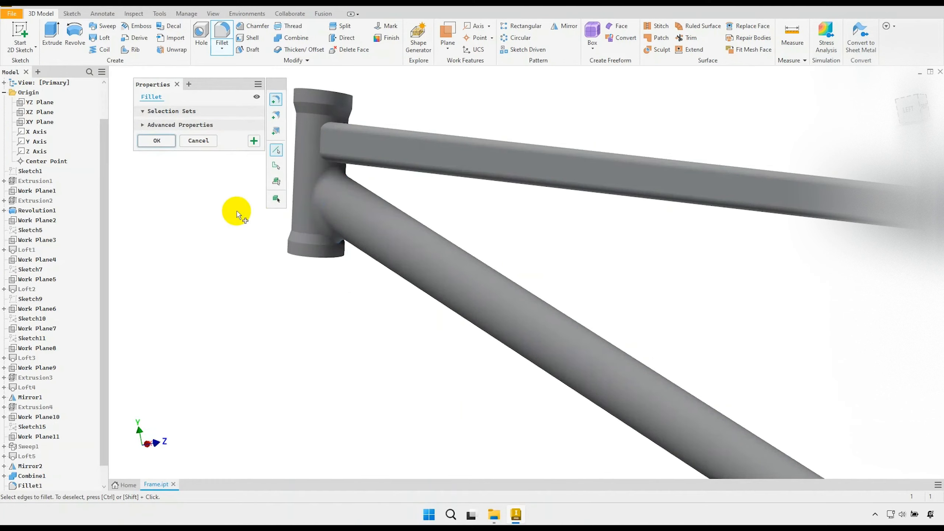
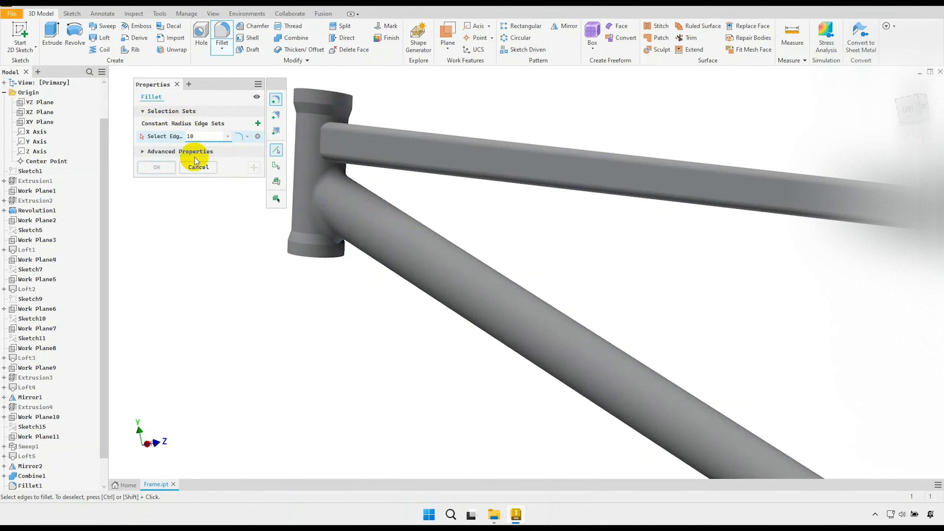
- Fillet the edge loop where the top tube meets the head tube with a radius of 10
scroll(319, 166, down, 1)
click(320, 145)
scroll(281, 215, up, 5)
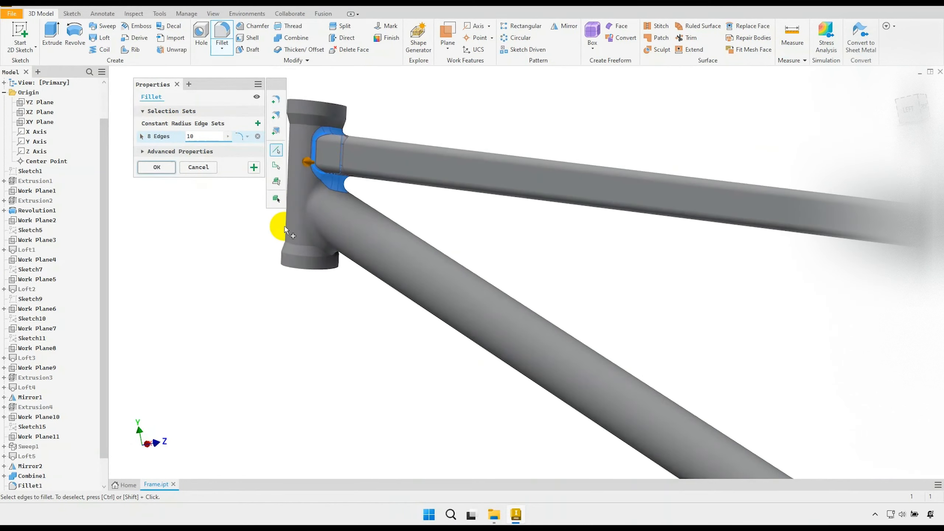
scroll(497, 278, down, 1)
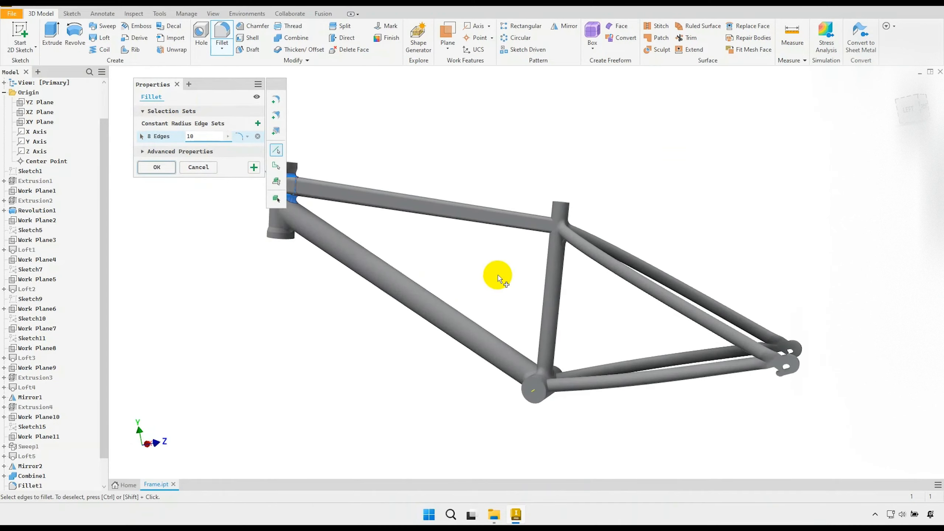
click(257, 168)
- Fillet the two edges where the chain stays meet the bottom bracket shell with a radius of 10
shift+middle_drag(459, 268, 449, 276)
shift+middle_drag(519, 366, 504, 300)
scroll(484, 285, down, 6)
click(462, 304)
click(513, 301)
scroll(528, 264, up, 5)
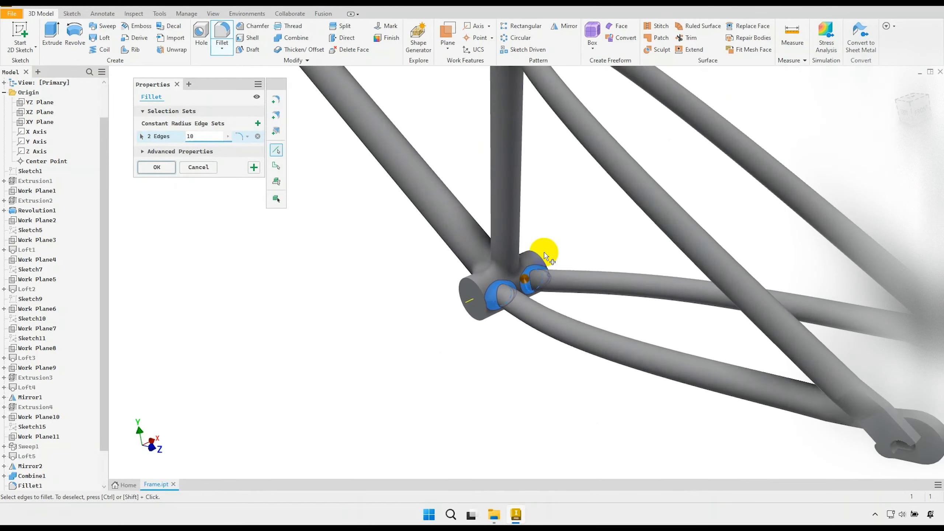
scroll(483, 275, up, 2)
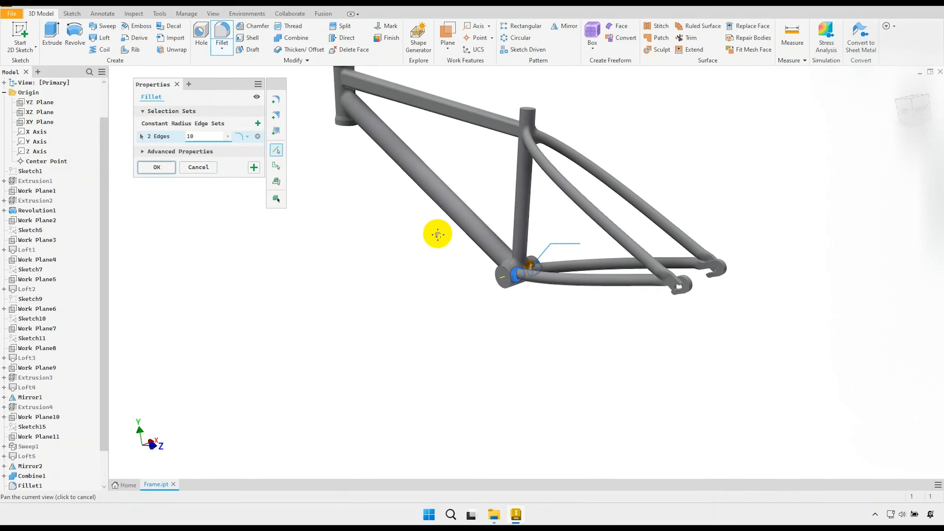
scroll(445, 257, down, 2)
click(158, 167)
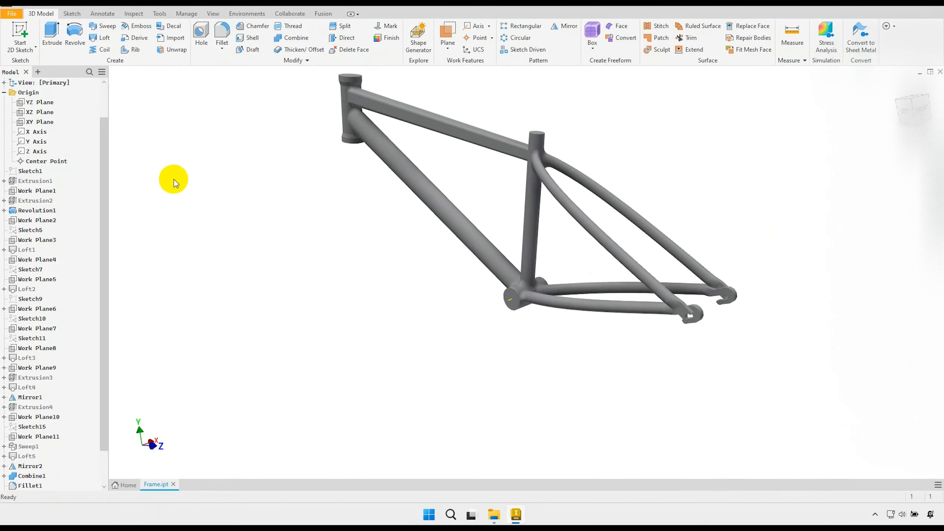
- Hide the stray reference line showing on the end face of the bottom bracket shell
mouse_move(393, 219)
shift+middle_down()
mouse_move(403, 222)
mouse_move(374, 231)
mouse_move(386, 228)
shift+middle_up()
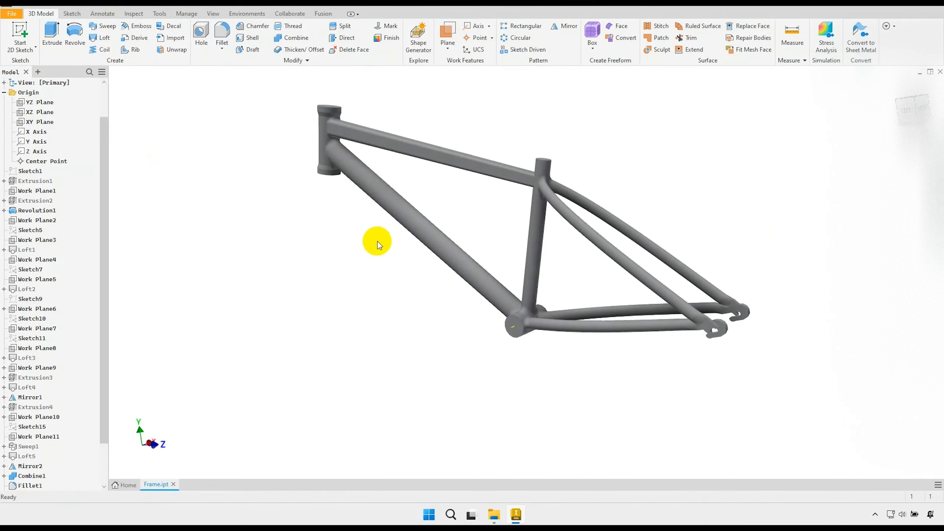
scroll(499, 334, down, 5)
click(548, 334)
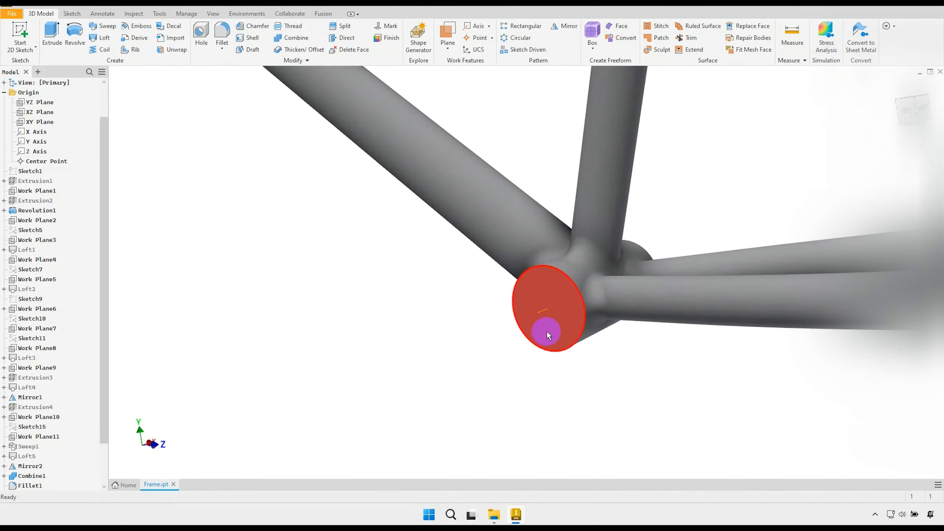
right_click(542, 312)
click(513, 323)
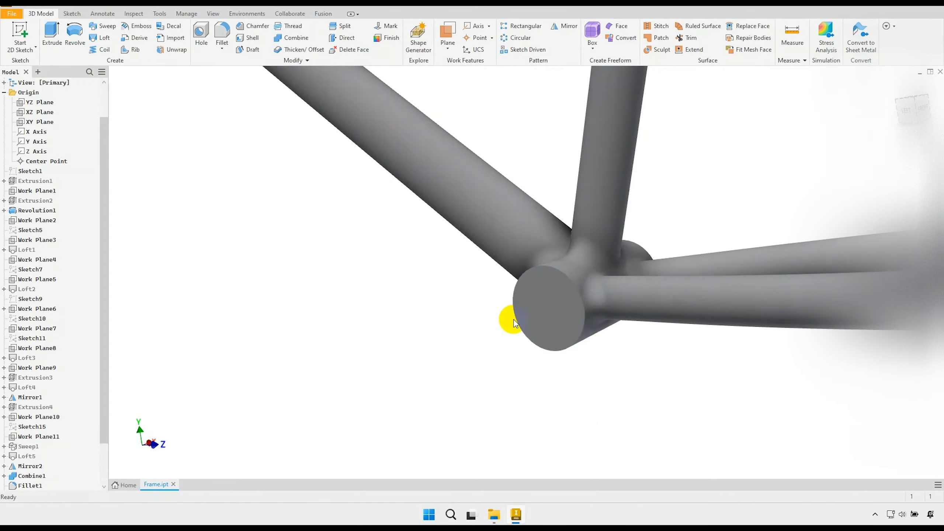
- Start a new sketch on the flat end face of the bottom bracket shell
scroll(513, 322, up, 6)
mouse_move(493, 291)
shift+middle_down()
mouse_move(411, 234)
mouse_move(423, 230)
mouse_move(467, 286)
shift+middle_up()
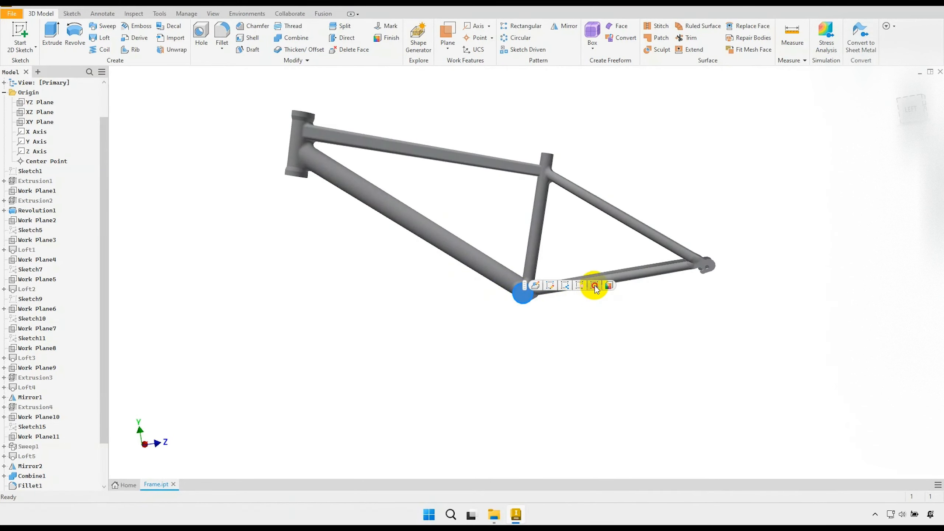
click(594, 285)
scroll(549, 289, up, 5)
middle_drag(547, 290, 522, 308)
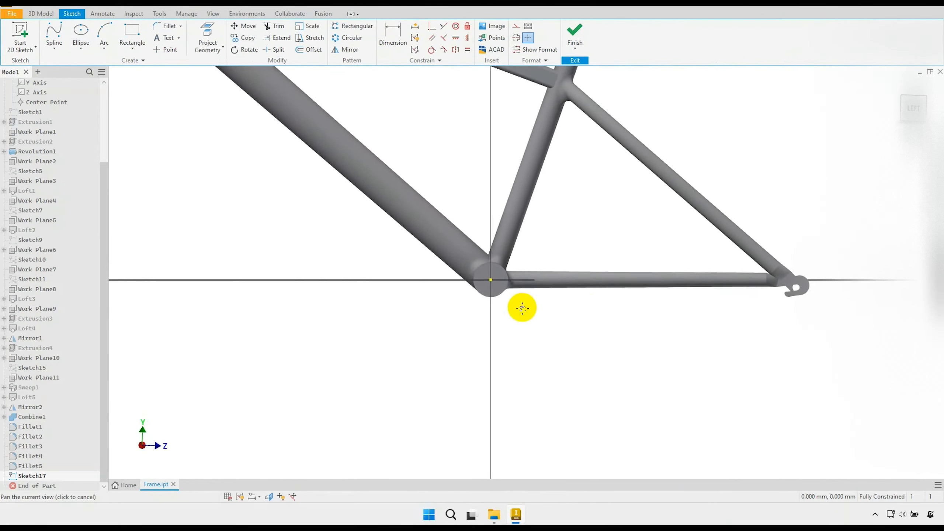
scroll(491, 283, up, 5)
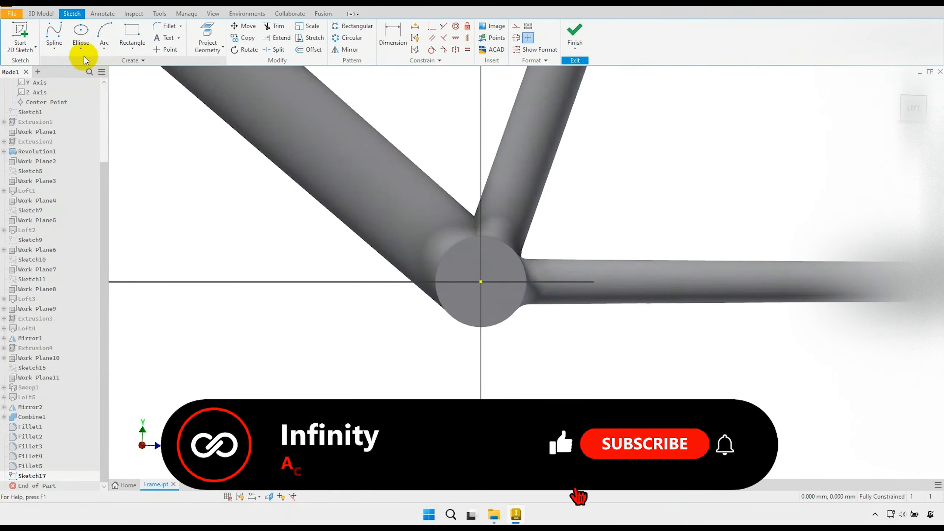
- Sketch a circle of 47 mm diameter centred on the bottom bracket shell's end face and finish the sketch
click(83, 52)
click(91, 83)
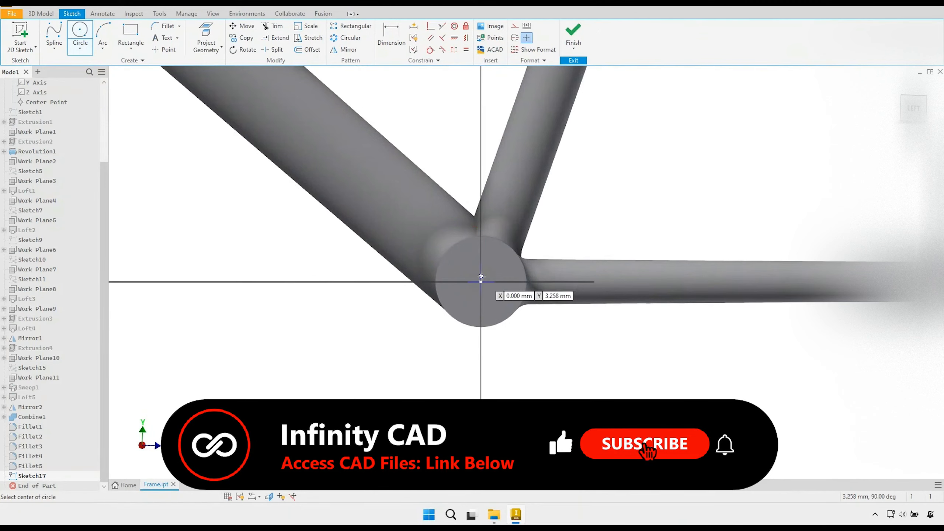
click(481, 281)
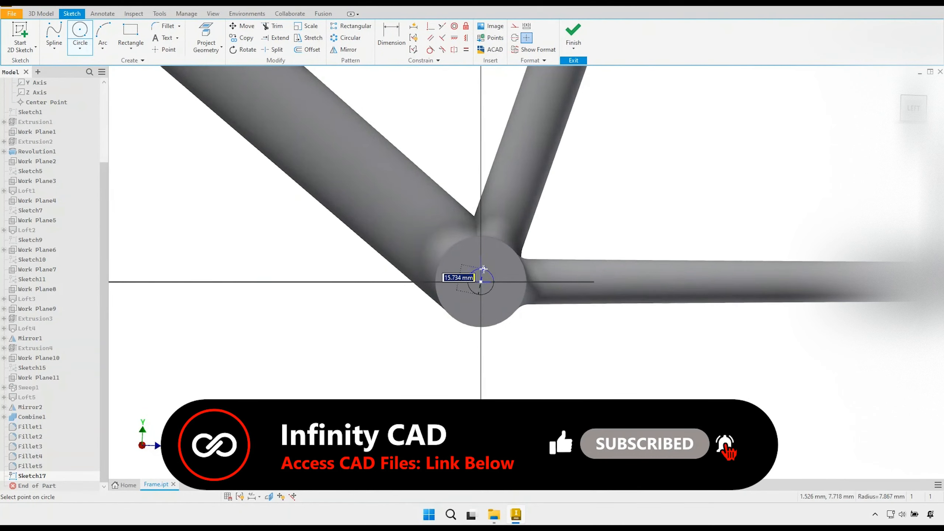
key(Return)
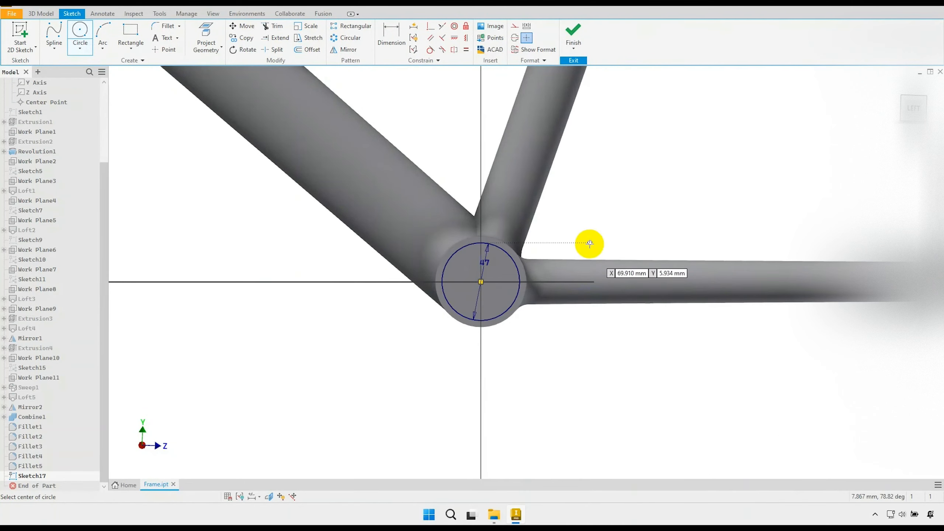
right_click(611, 217)
click(593, 171)
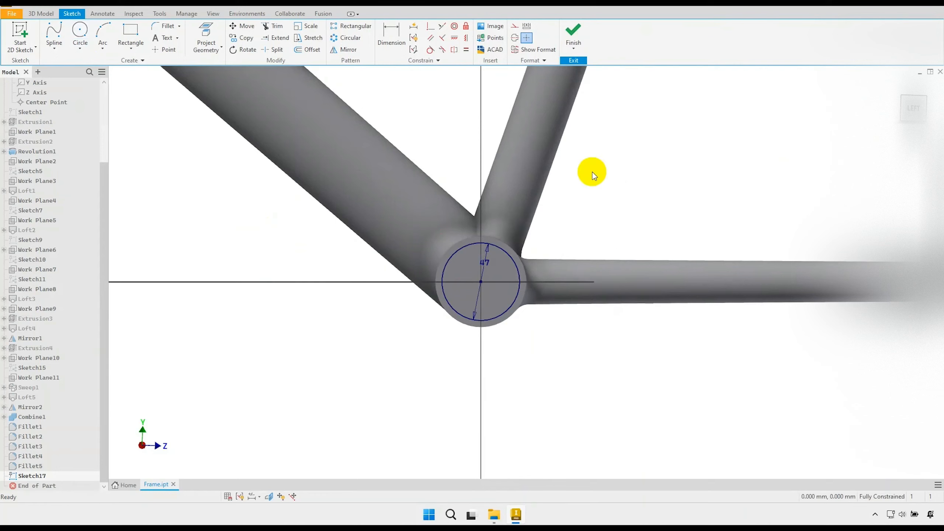
click(574, 38)
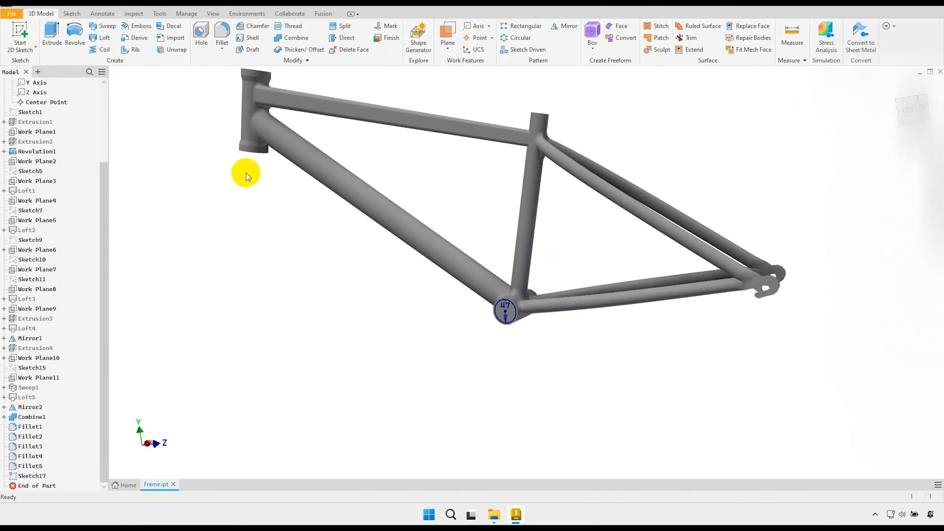
- Cut-extrude the 47 mm circle through the bottom bracket shell up to its opposite end face
click(55, 44)
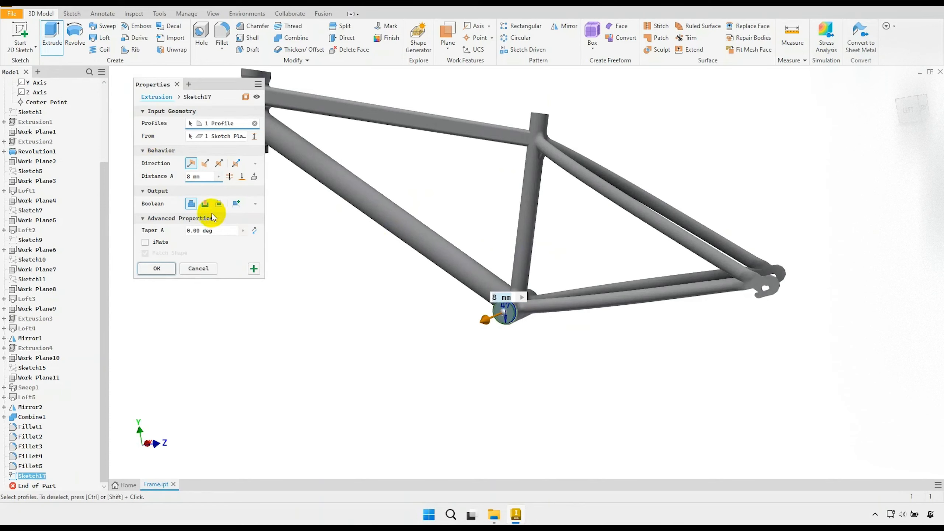
click(205, 204)
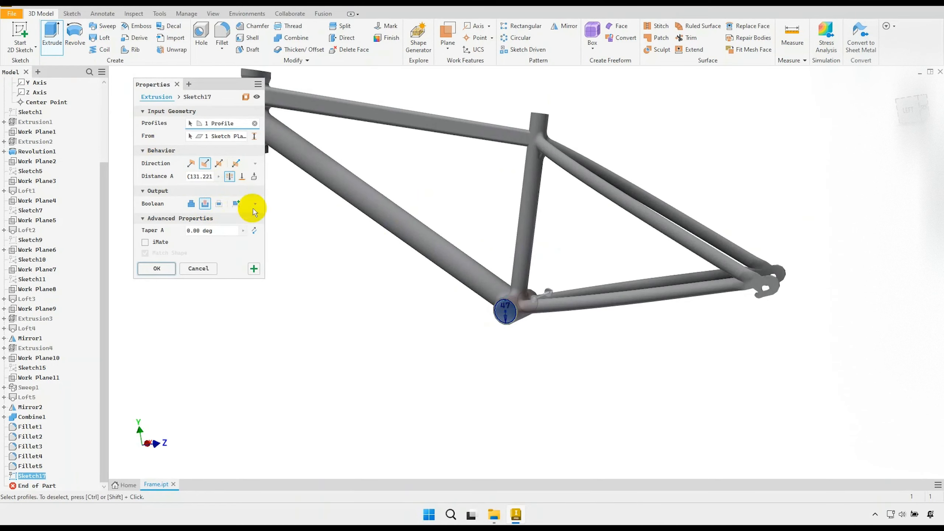
shift+middle_drag(254, 211, 262, 291)
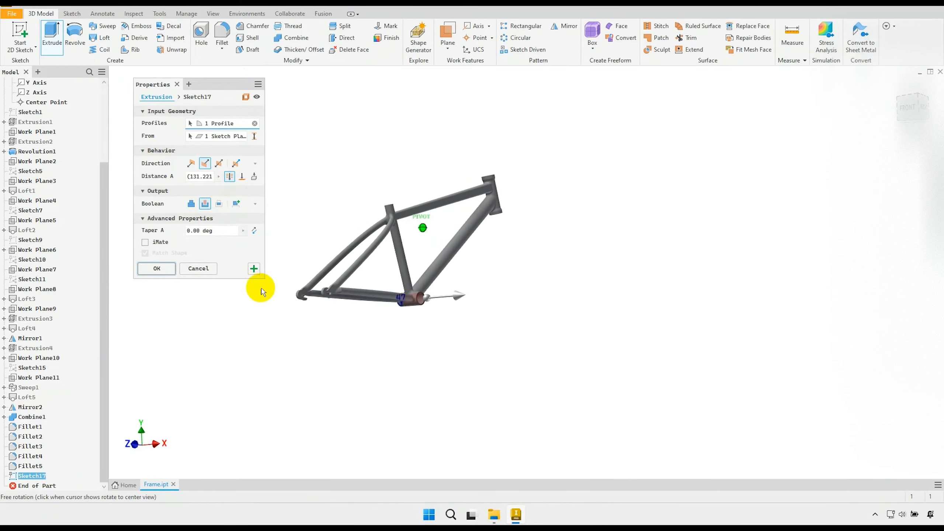
scroll(413, 303, down, 5)
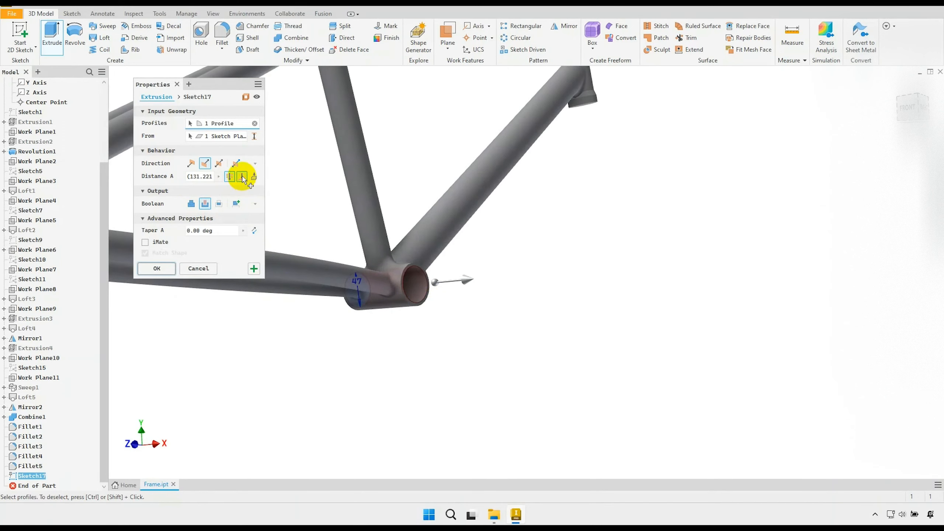
click(241, 177)
scroll(449, 269, down, 3)
click(387, 294)
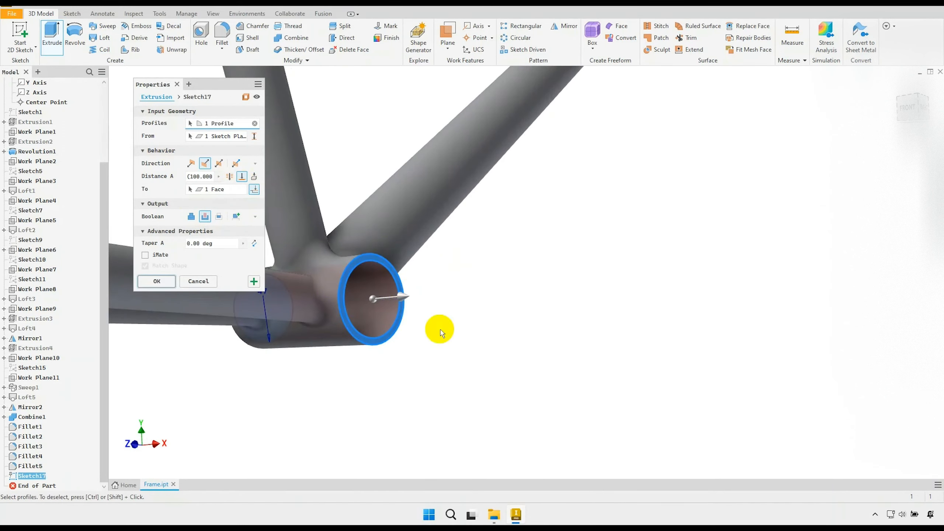
scroll(440, 333, up, 8)
mouse_move(463, 291)
shift+middle_down()
mouse_move(436, 316)
mouse_move(474, 303)
mouse_move(541, 310)
mouse_move(472, 299)
shift+middle_up()
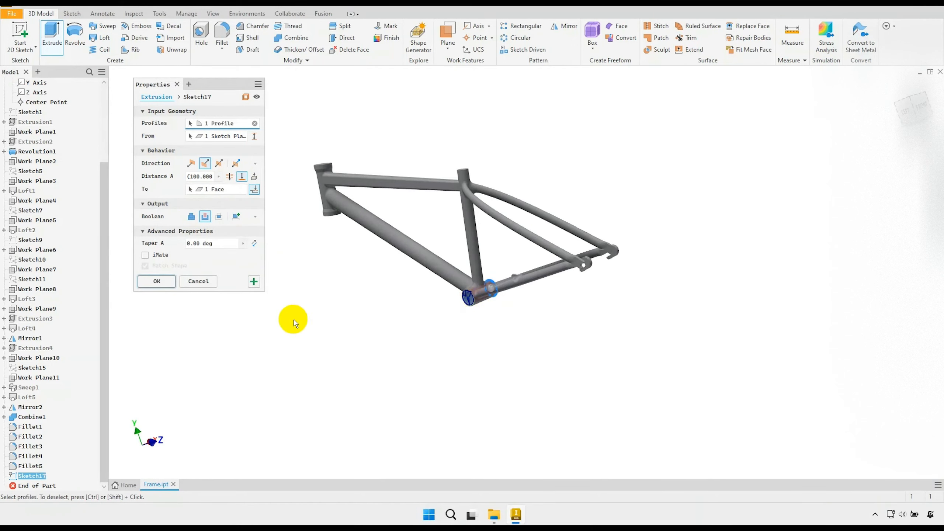
click(175, 282)
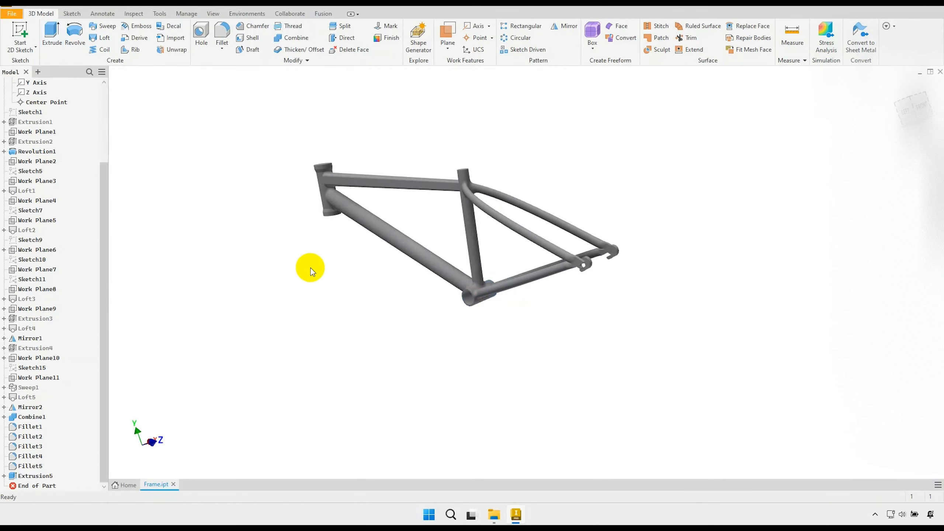
- Start a new sketch on the top face of the head tube
mouse_move(310, 268)
shift+middle_down()
mouse_move(365, 278)
mouse_move(375, 270)
mouse_move(302, 186)
mouse_move(321, 218)
mouse_move(318, 196)
mouse_move(322, 203)
shift+middle_up()
scroll(335, 172, down, 4)
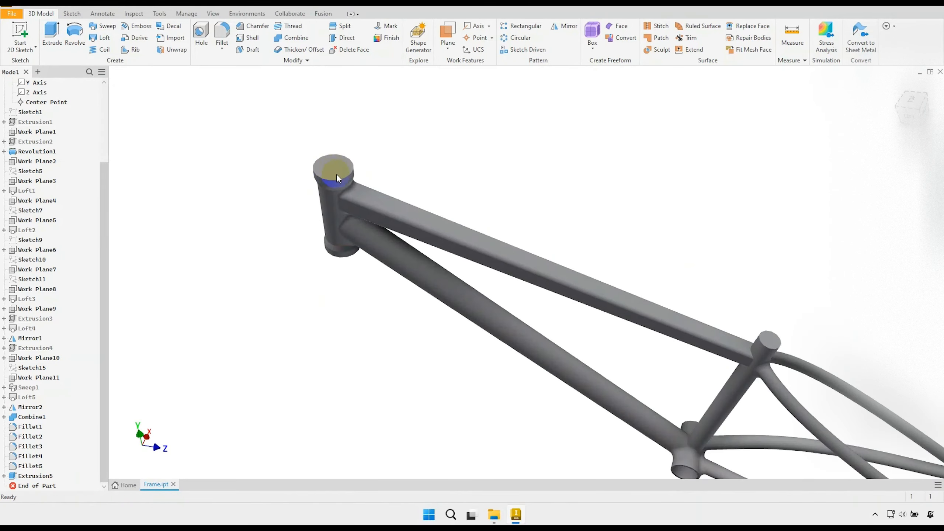
click(334, 171)
click(408, 164)
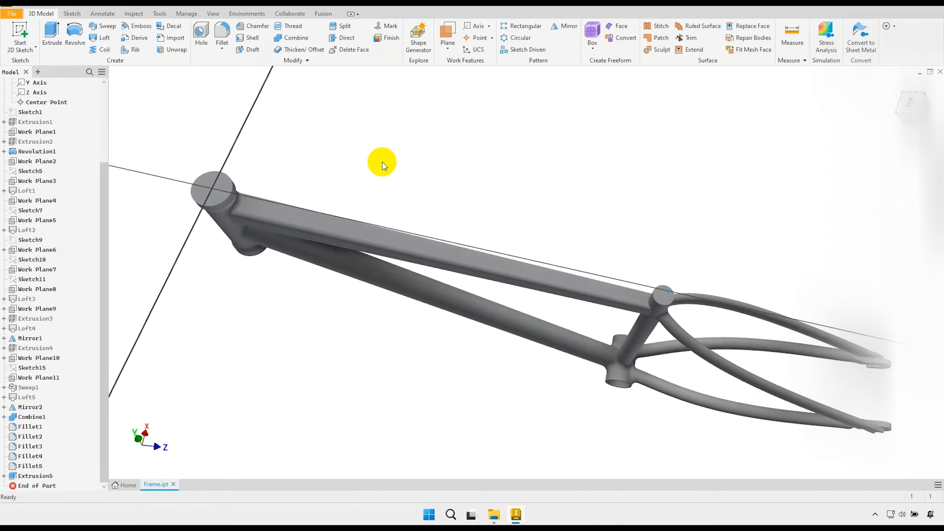
middle_drag(218, 203, 446, 204)
shift+middle_drag(296, 243, 340, 179)
scroll(352, 209, down, 4)
scroll(349, 199, down, 2)
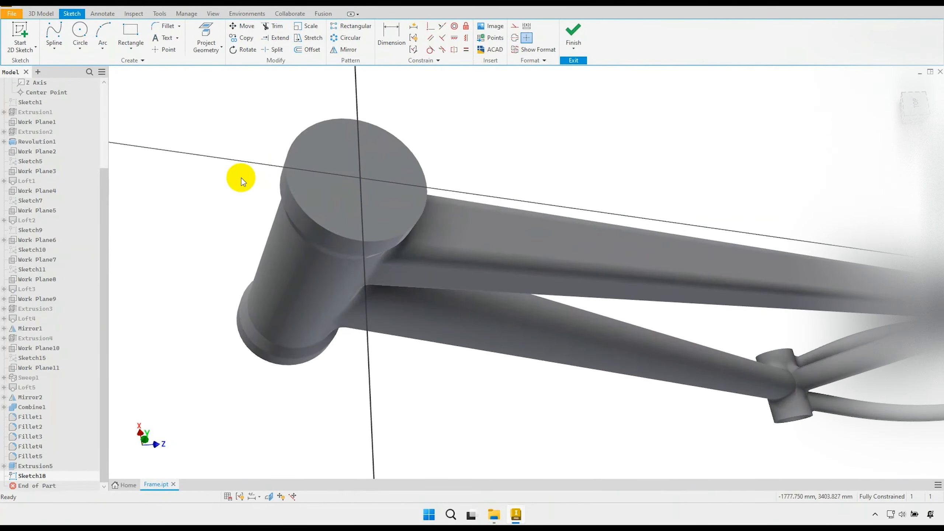
- Project the circular edge of the head tube's top face into the sketch and convert it to construction geometry
click(205, 35)
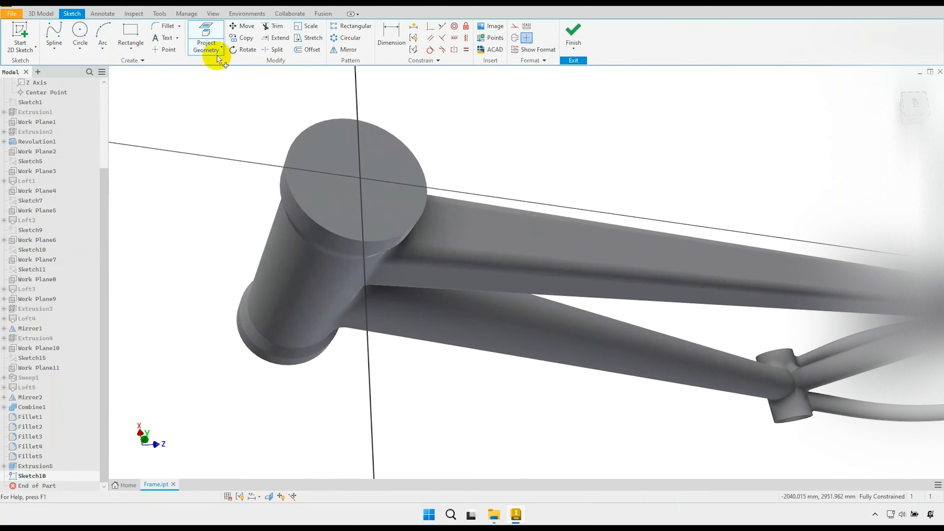
click(297, 135)
right_click(425, 107)
click(456, 107)
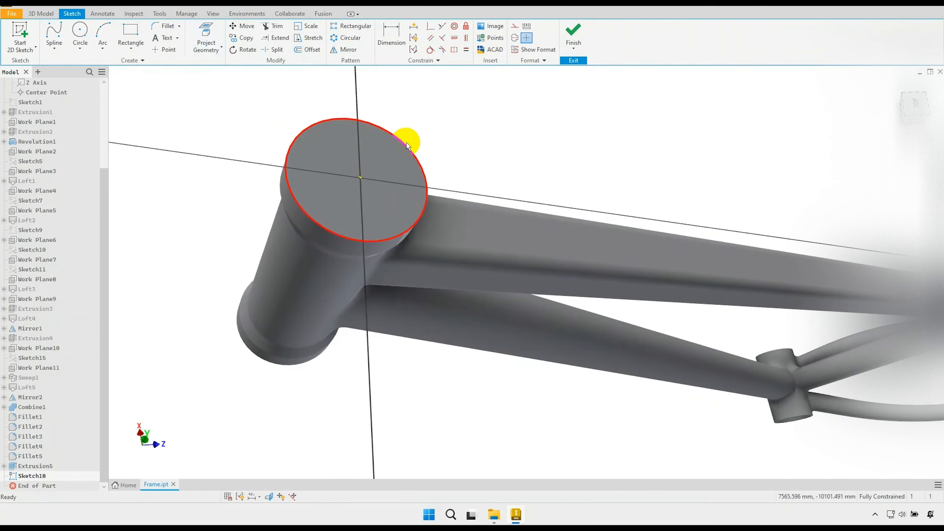
click(407, 145)
click(514, 28)
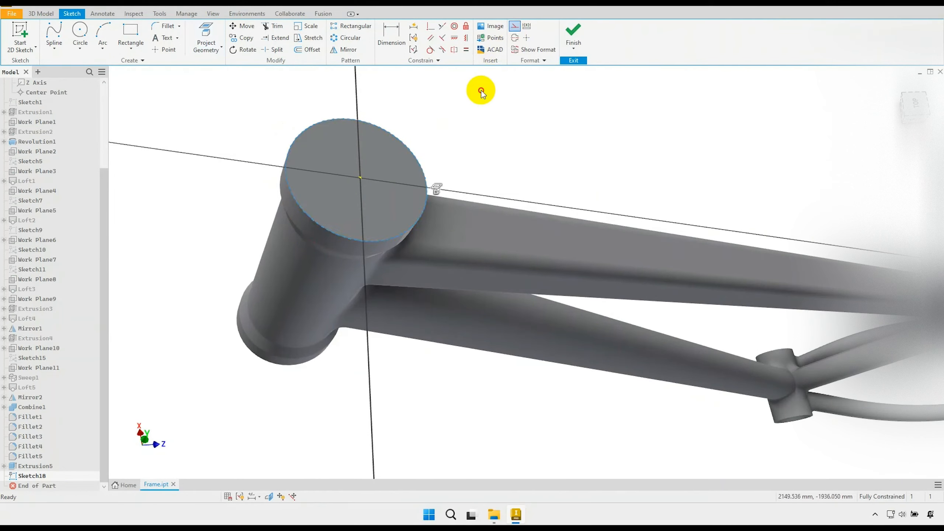
- Sketch a circle of 32 mm diameter at the centre of the head tube's top face and finish the sketch
click(80, 29)
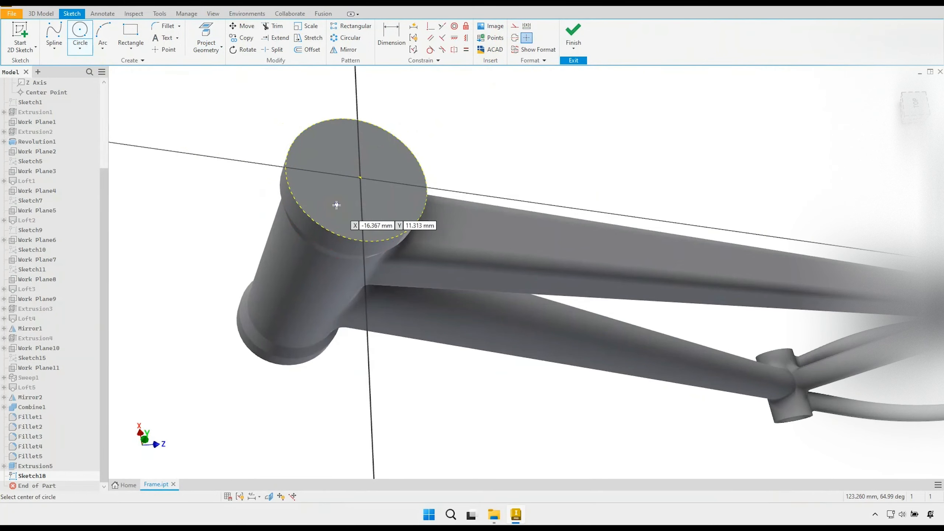
click(360, 177)
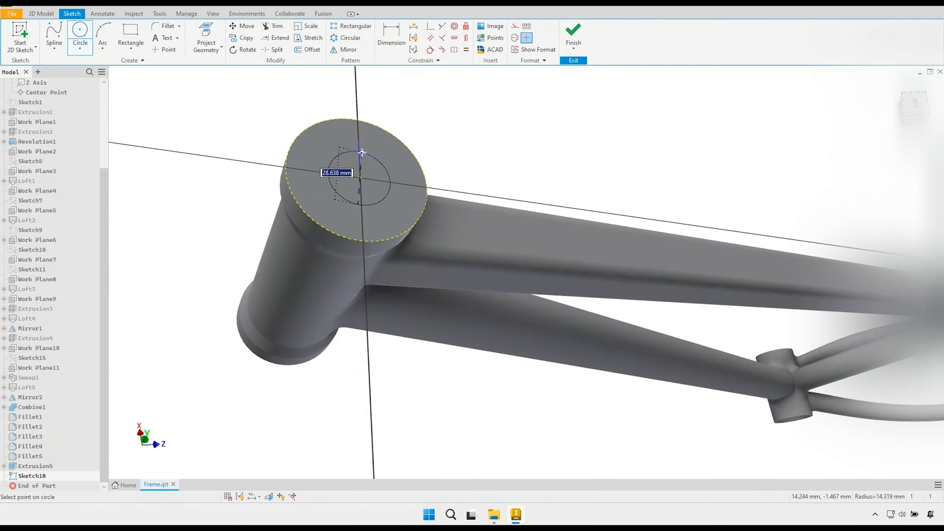
text(32)
key(Return)
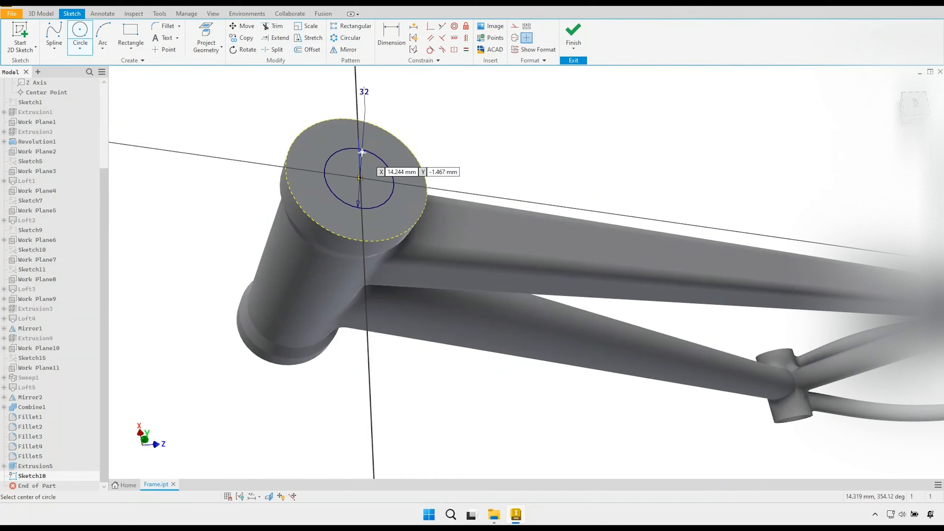
right_click(413, 116)
click(447, 109)
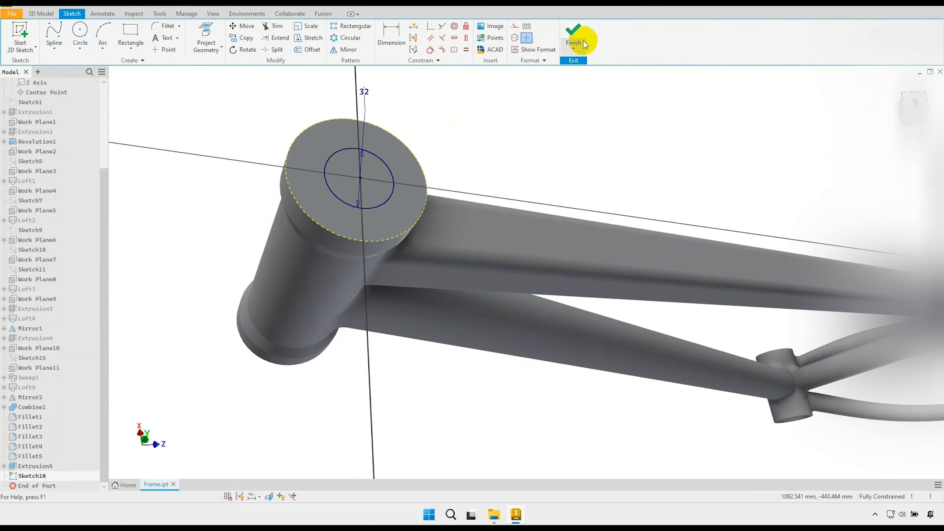
click(575, 33)
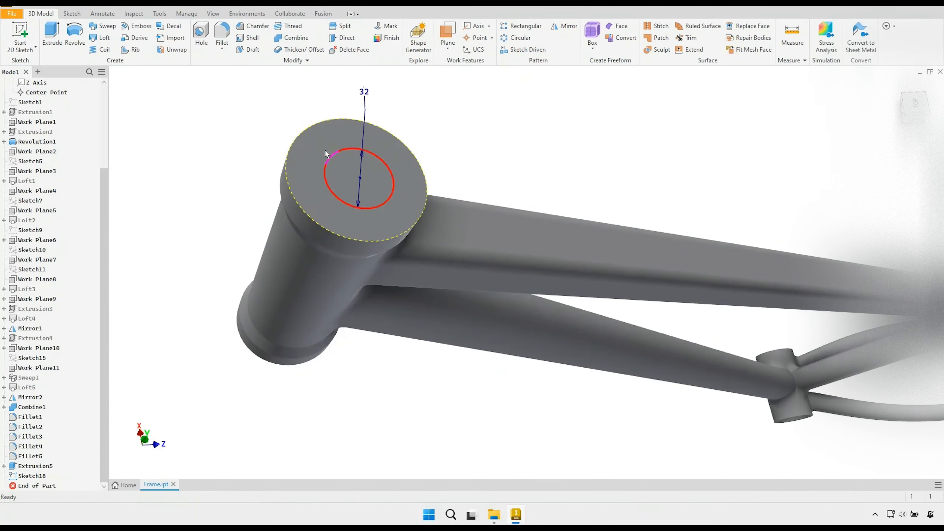
- Cut-extrude the 32 mm circle through the head tube up to its bottom face
click(56, 35)
click(244, 175)
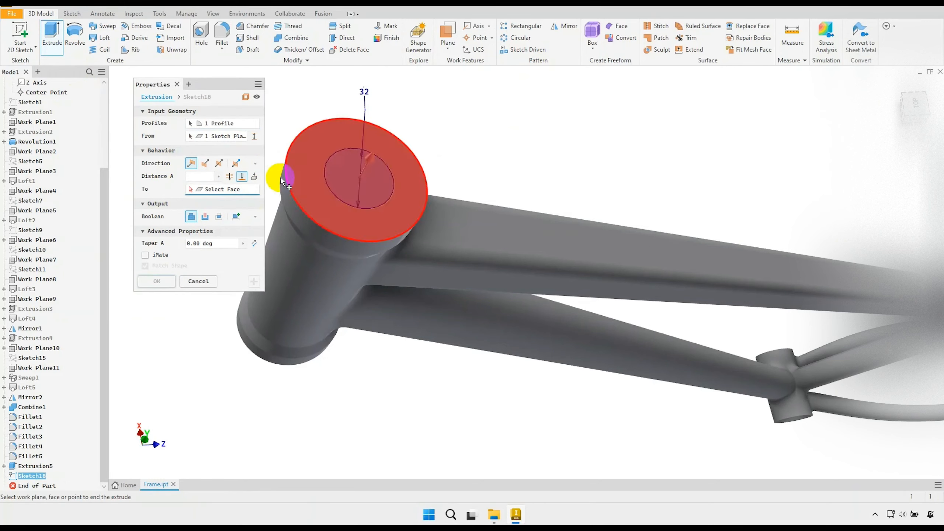
scroll(465, 152, down, 3)
mouse_move(409, 282)
shift+middle_down()
mouse_move(411, 261)
mouse_move(449, 204)
mouse_move(445, 164)
mouse_move(426, 291)
mouse_move(394, 253)
shift+middle_up()
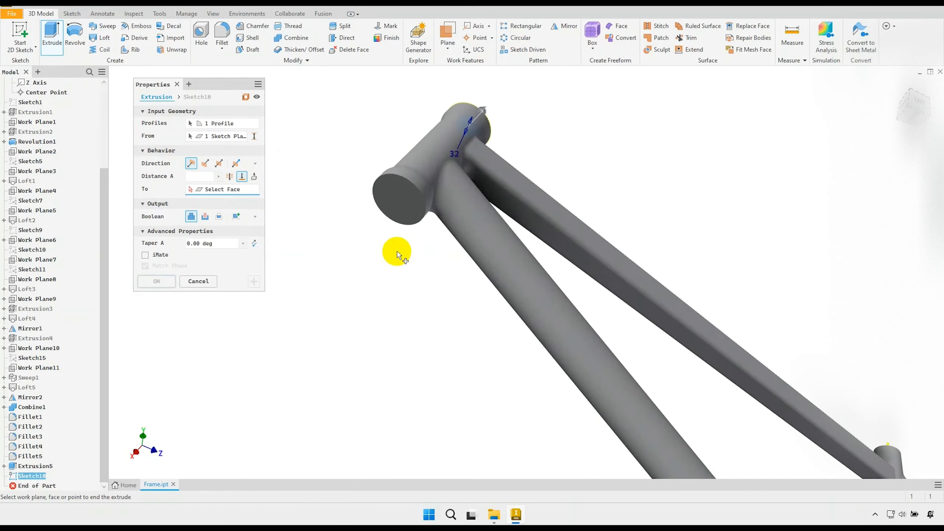
click(395, 204)
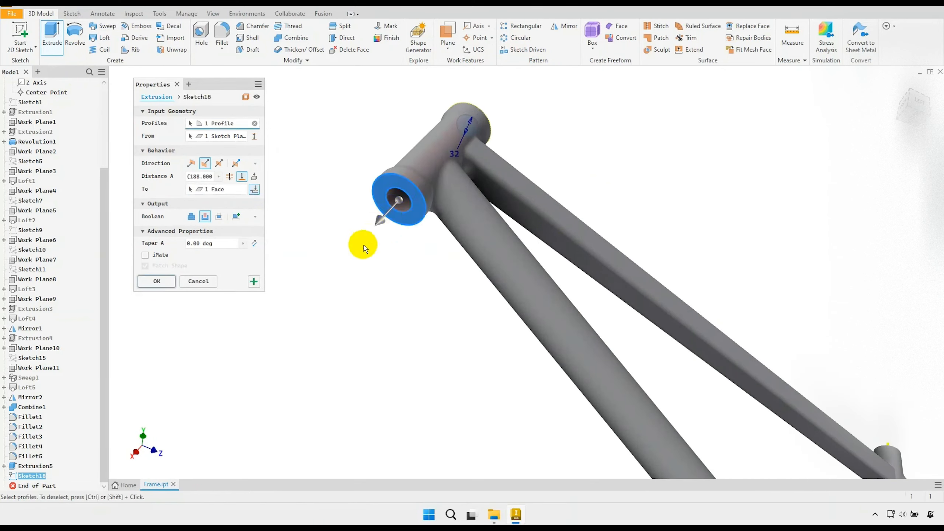
click(156, 281)
- Start a new sketch on the top face of the seat tube
scroll(333, 217, down, 5)
shift+middle_drag(465, 253, 422, 316)
scroll(481, 267, up, 5)
scroll(492, 265, up, 3)
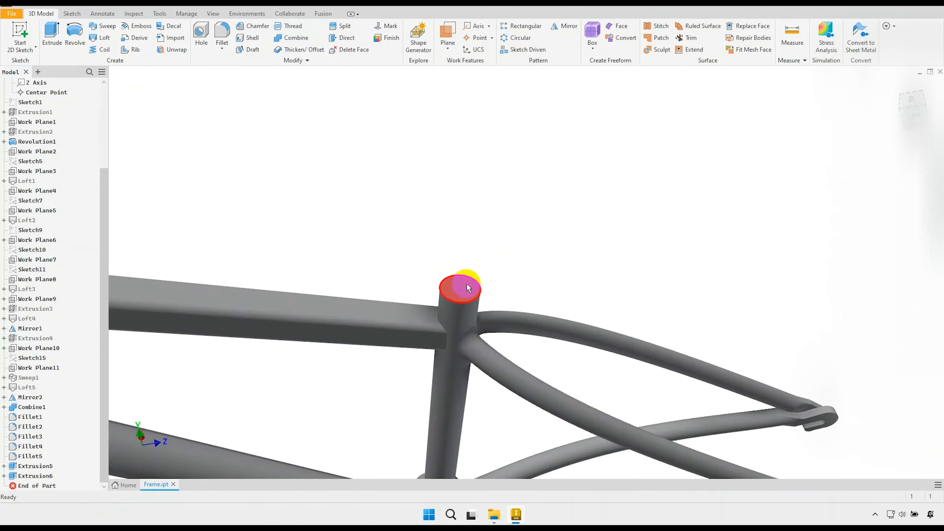
click(463, 284)
key(s)
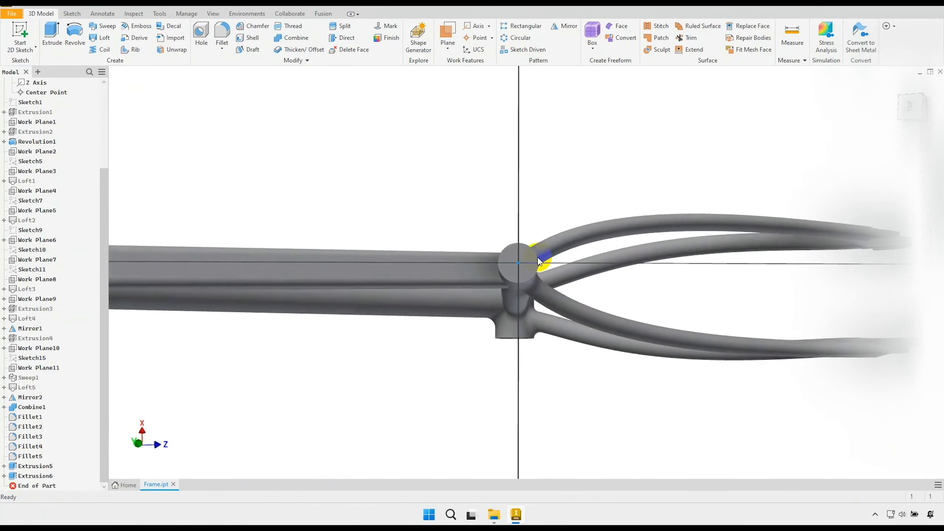
mouse_move(530, 271)
shift+middle_down()
mouse_move(535, 261)
mouse_move(544, 274)
shift+middle_up()
scroll(549, 281, up, 6)
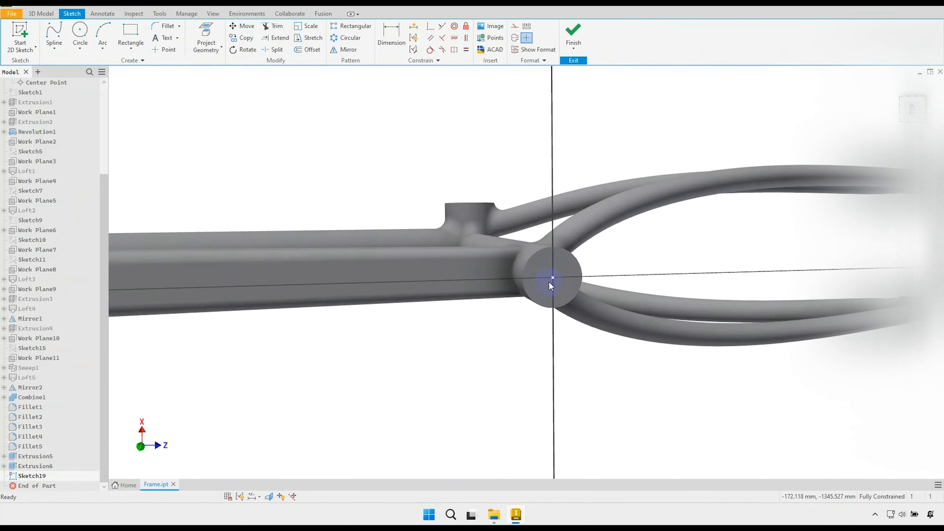
- Sketch a circle of 27 mm diameter at the centre of the seat tube's top face and finish the sketch
click(83, 33)
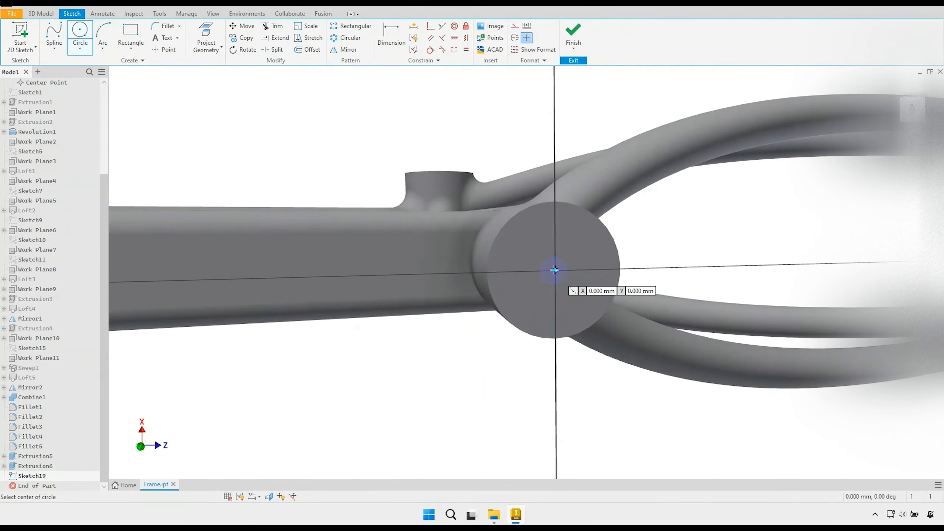
scroll(555, 270, up, 3)
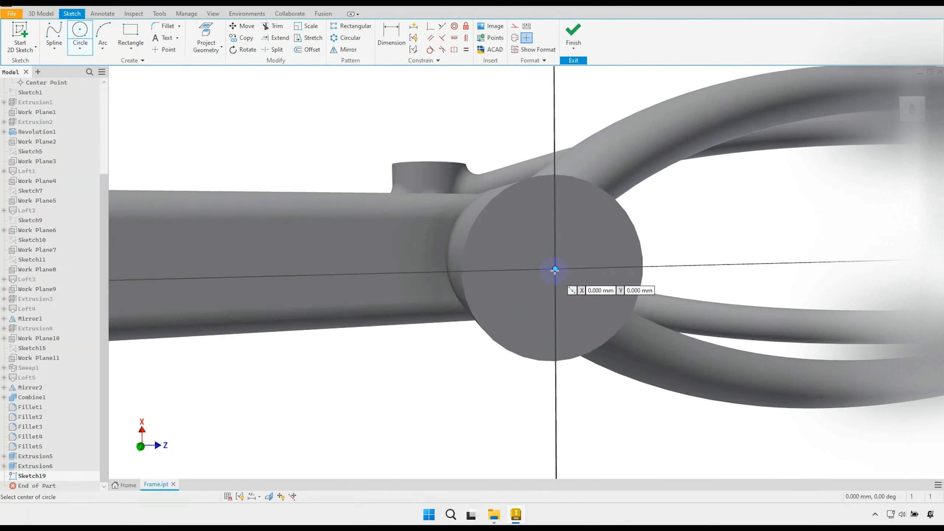
click(554, 270)
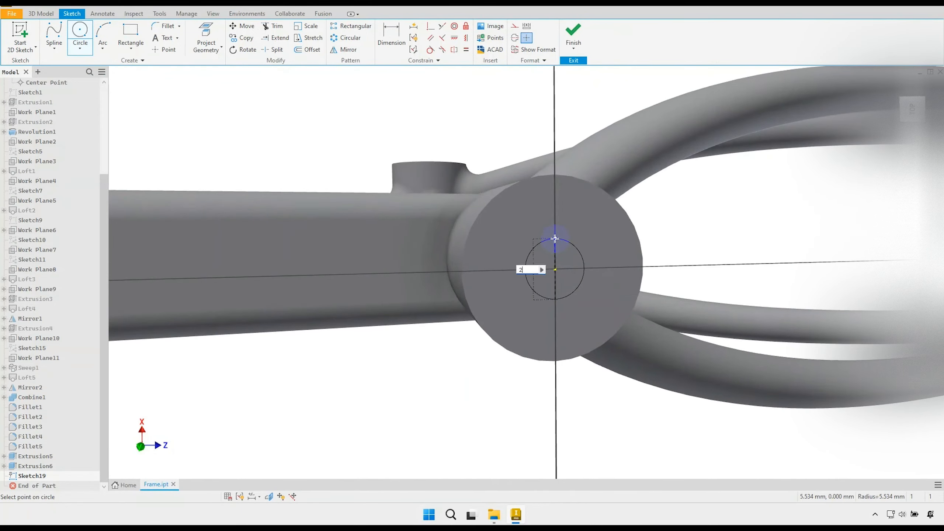
text(27)
key(Return)
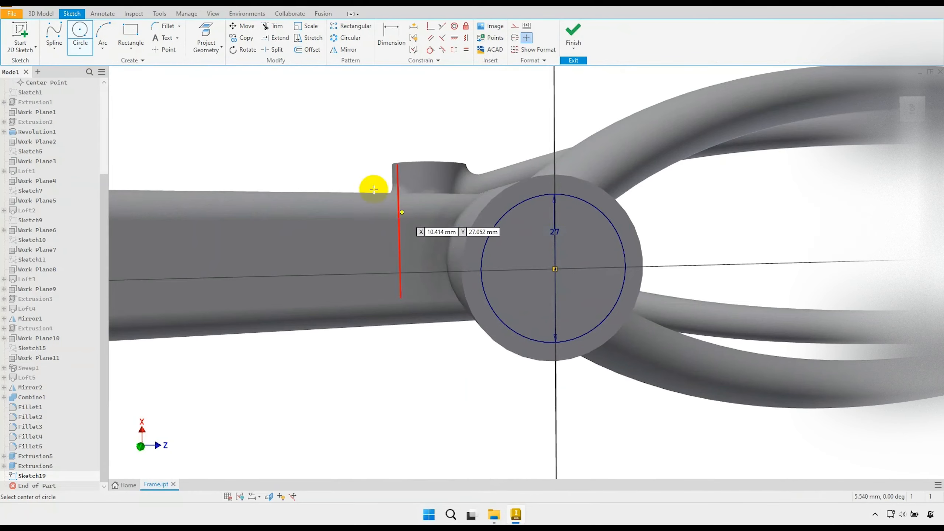
right_click(356, 144)
click(390, 144)
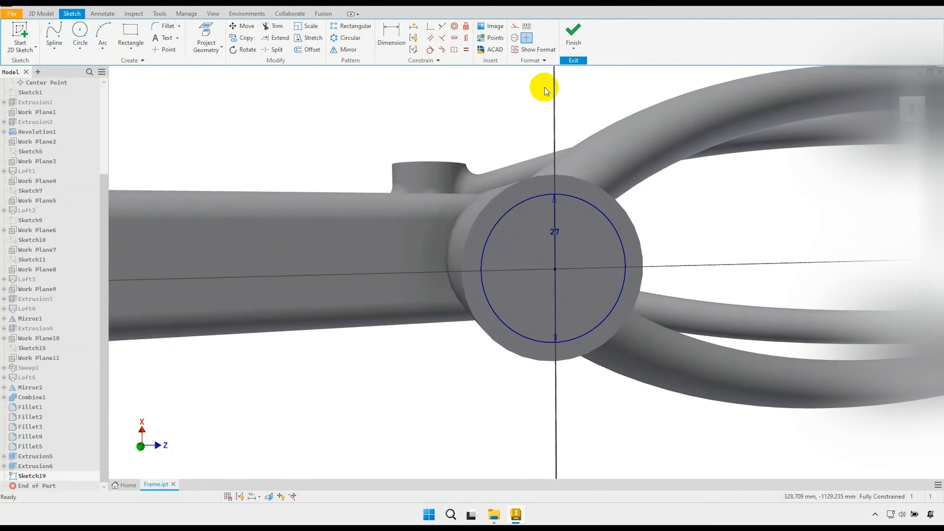
click(574, 34)
- Cut-extrude the 27 mm circle 150 mm down into the seat tube
scroll(516, 182, up, 2)
shift+middle_drag(519, 196, 499, 170)
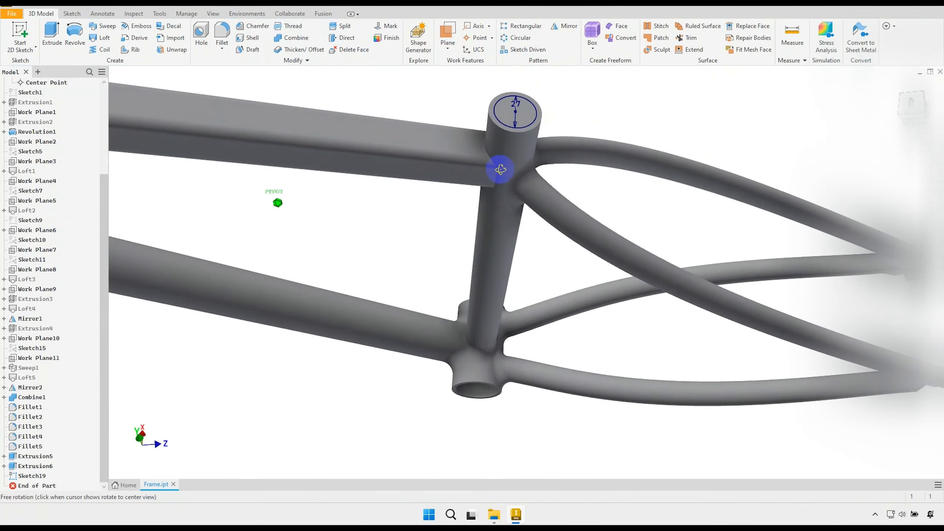
click(51, 32)
click(205, 204)
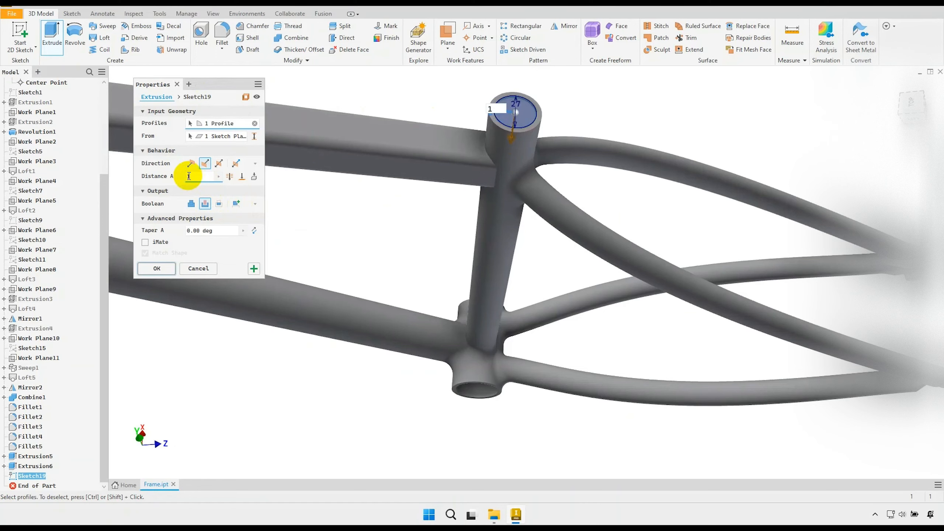
scroll(493, 234, down, 3)
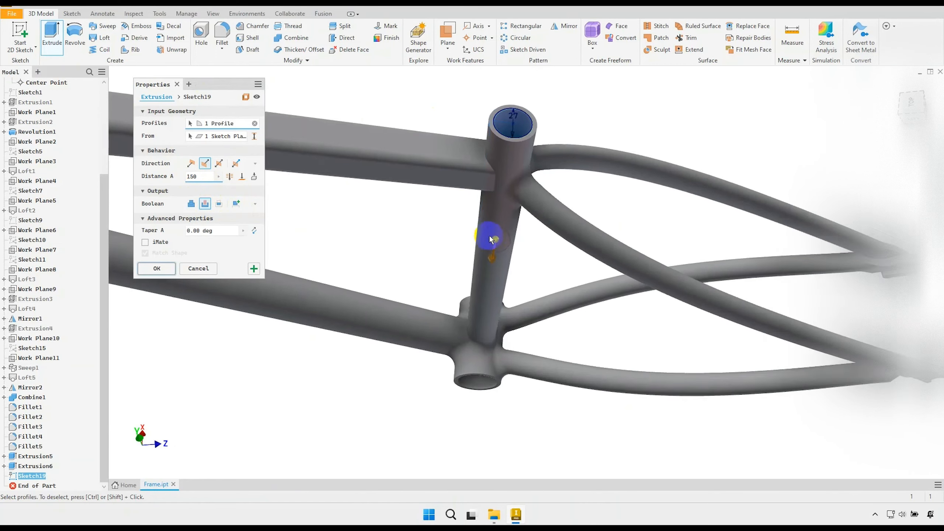
shift+middle_drag(432, 225, 469, 217)
click(161, 269)
- Roll the model back to before the three bore cuts and fillet the joint between top tube and seat tube with a 15 mm radius
scroll(494, 170, down, 3)
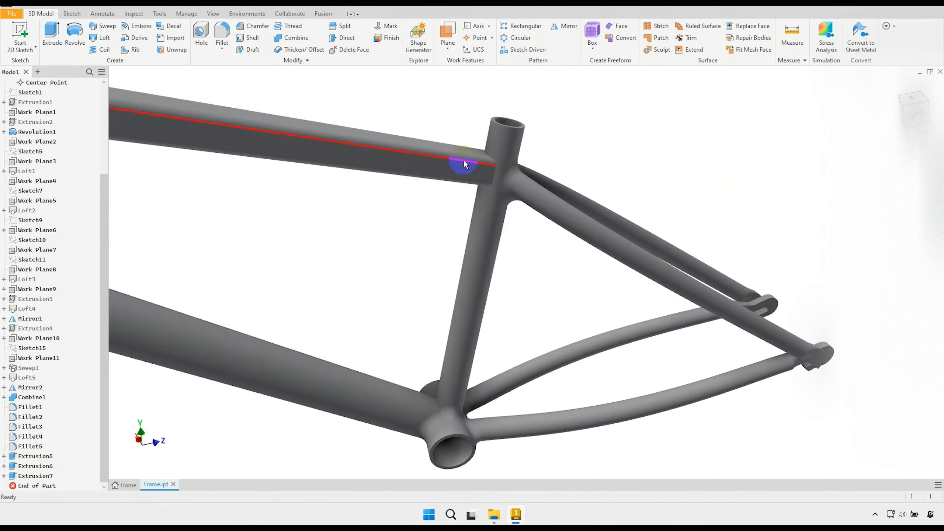
drag(36, 487, 33, 457)
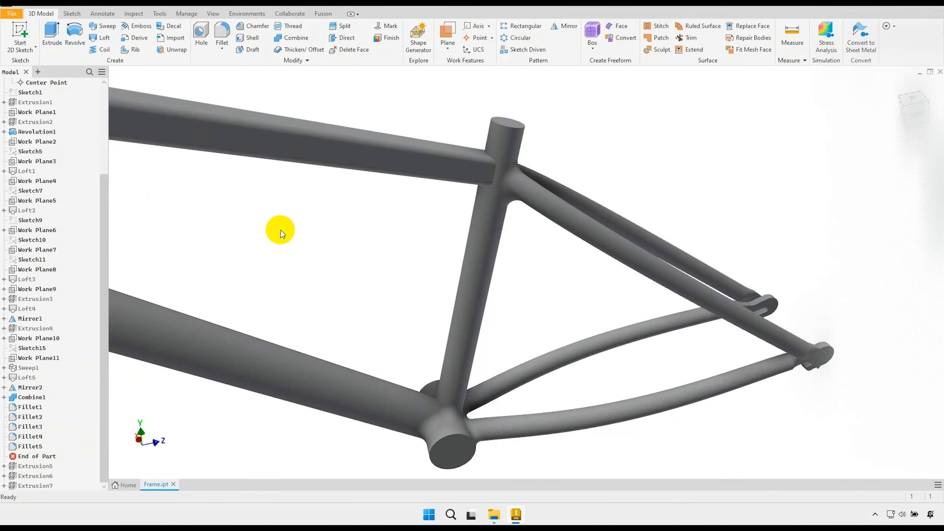
click(223, 31)
scroll(450, 175, up, 1)
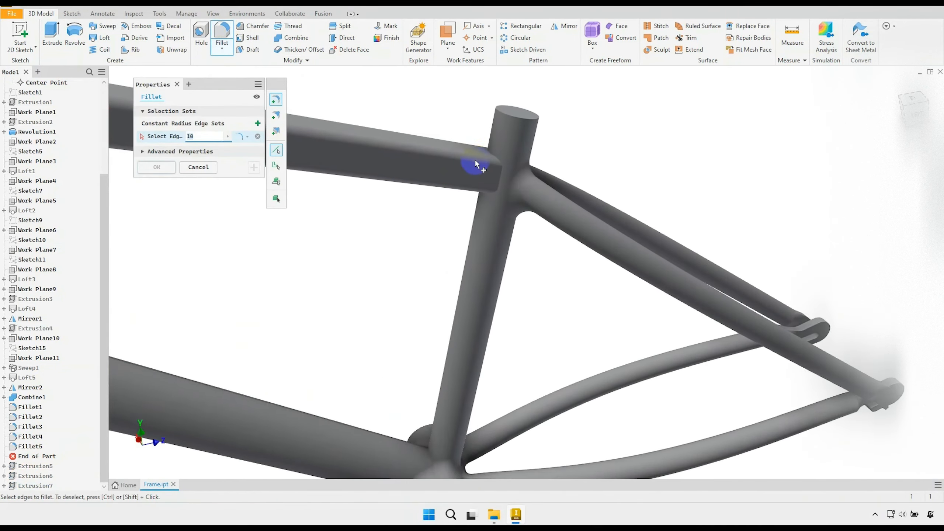
click(474, 163)
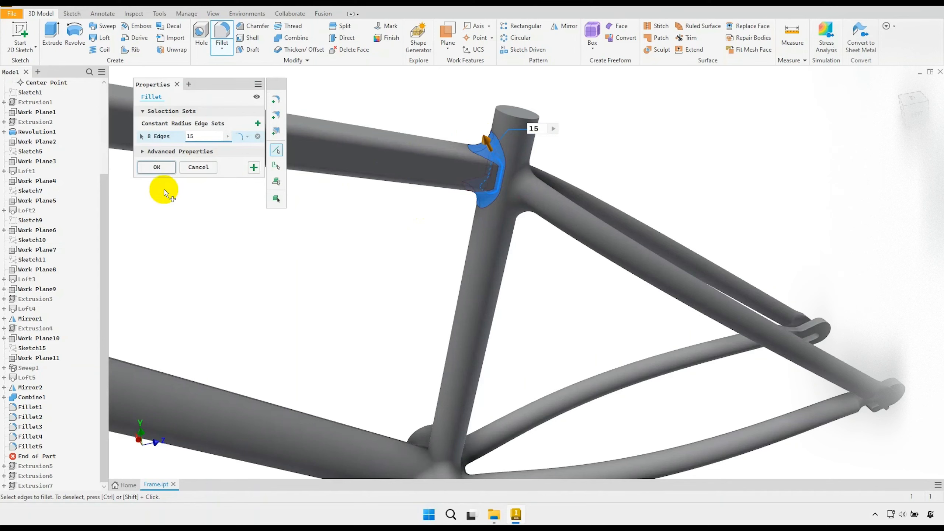
click(155, 167)
- Start a fillet on the outer curved edge where one seat stay meets its flattened dropout end
scroll(540, 194, down, 5)
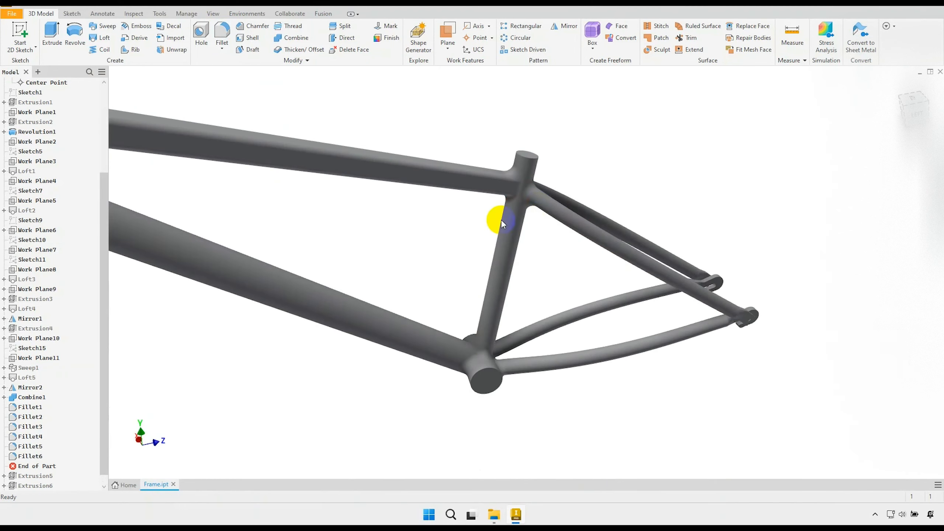
drag(334, 222, 449, 232)
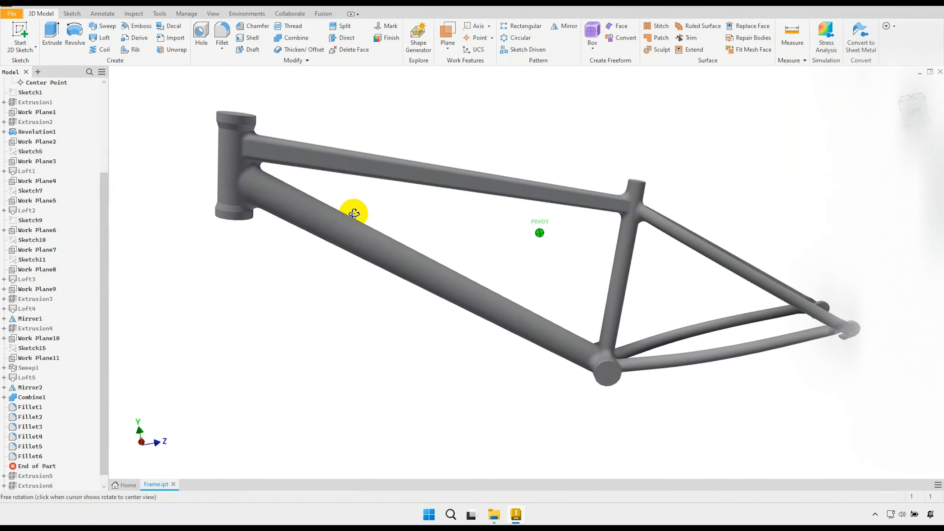
middle_drag(491, 227, 583, 339)
scroll(583, 339, up, 5)
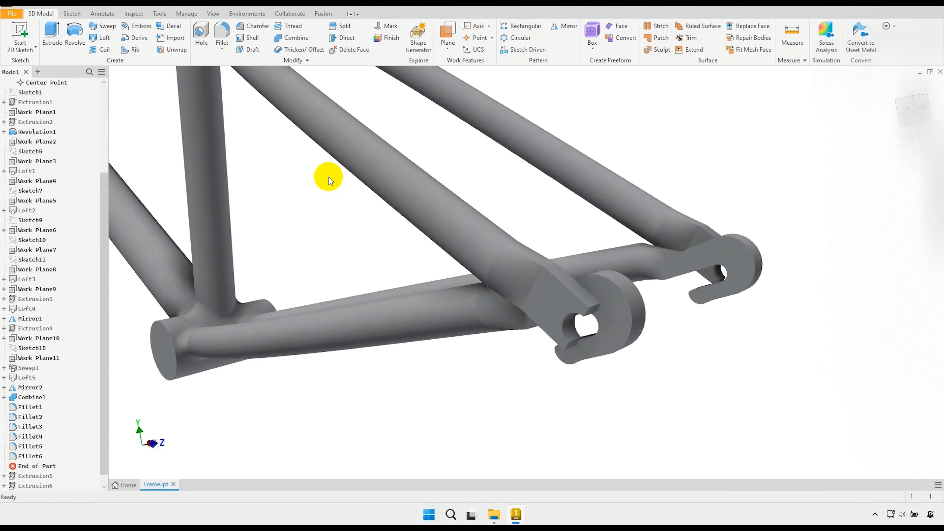
click(221, 31)
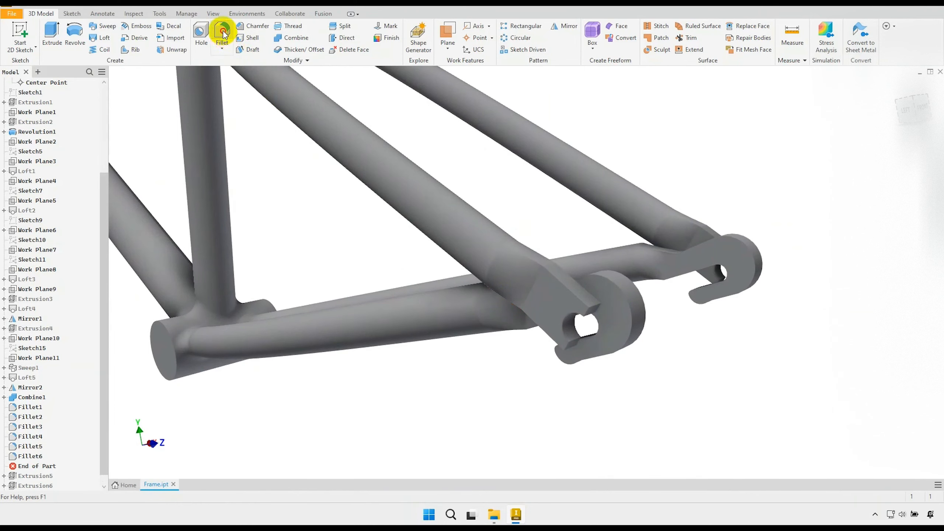
click(492, 256)
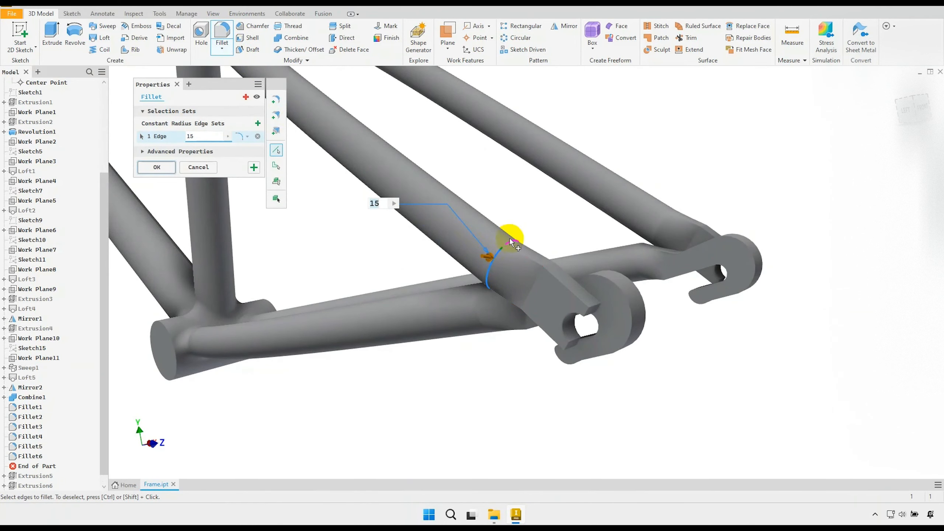
- Try to add the remaining edges around the same seat stay's dropout transition to the fillet selection
shift+middle_drag(509, 238, 447, 250)
scroll(519, 248, up, 2)
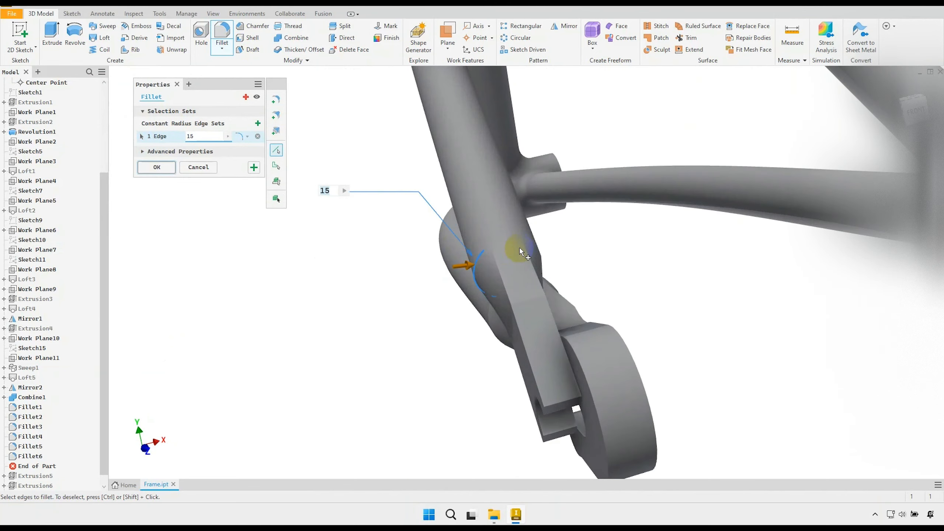
scroll(519, 247, up, 2)
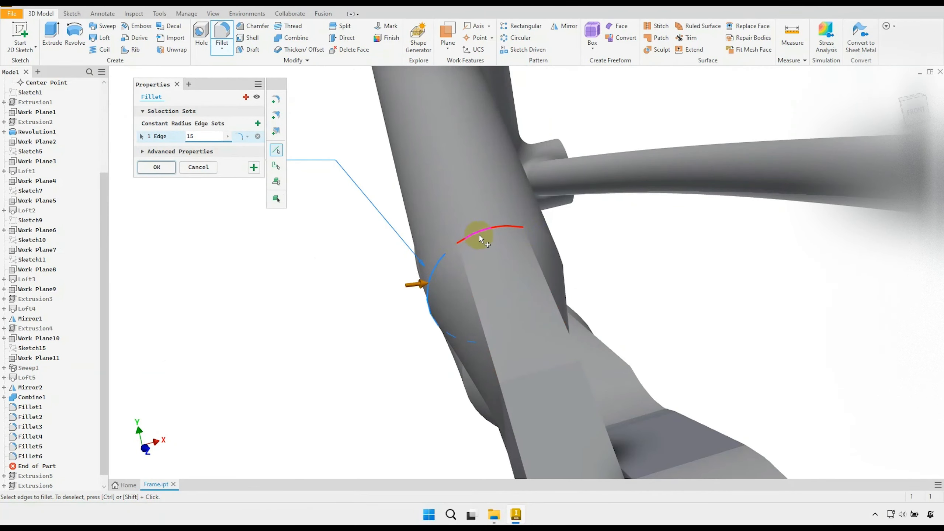
click(480, 235)
click(450, 242)
scroll(497, 239, down, 3)
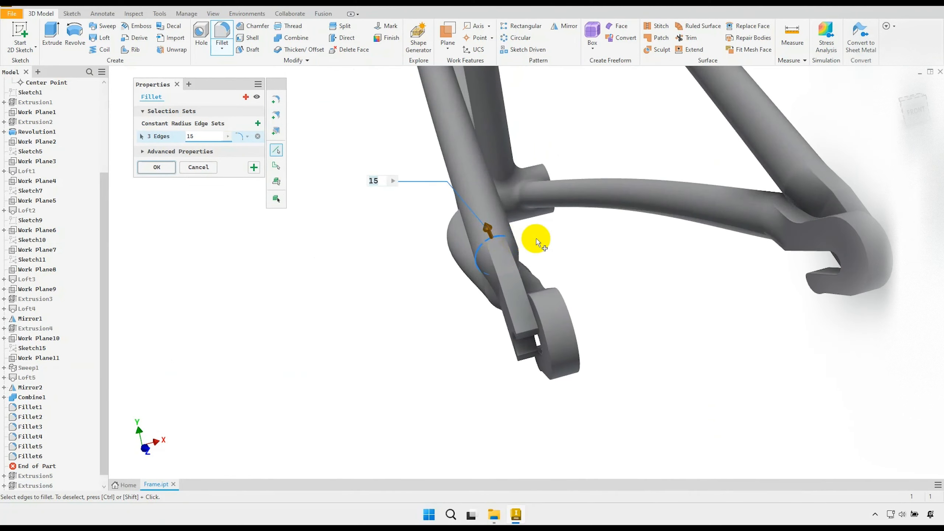
shift+middle_drag(539, 243, 486, 244)
scroll(514, 244, up, 3)
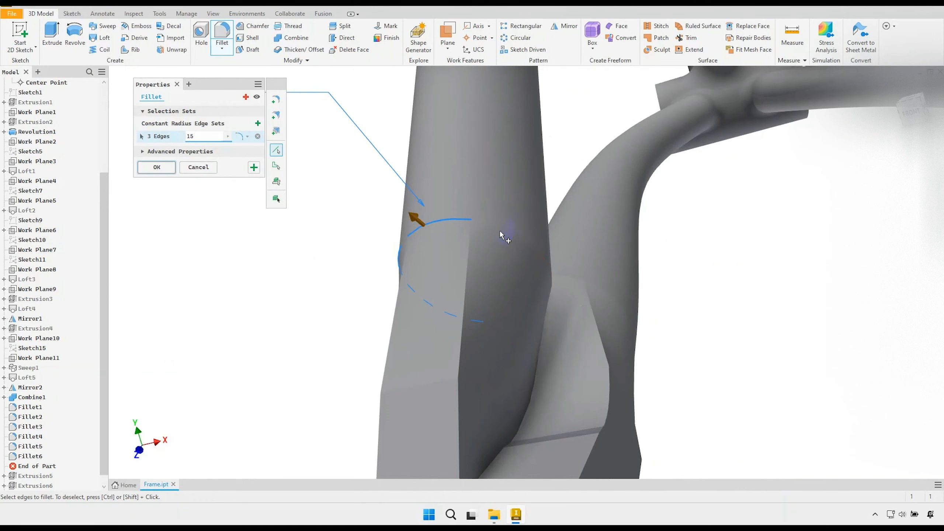
click(505, 233)
scroll(518, 237, down, 3)
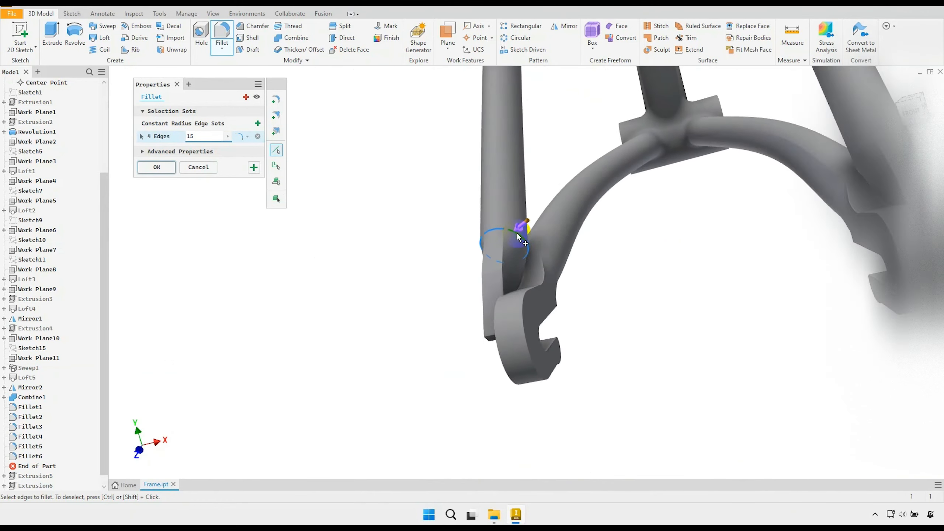
- Try a 2 mm fillet radius and remove the added edges, keeping only the outer curved edge selected
scroll(519, 238, down, 2)
drag(202, 137, 182, 138)
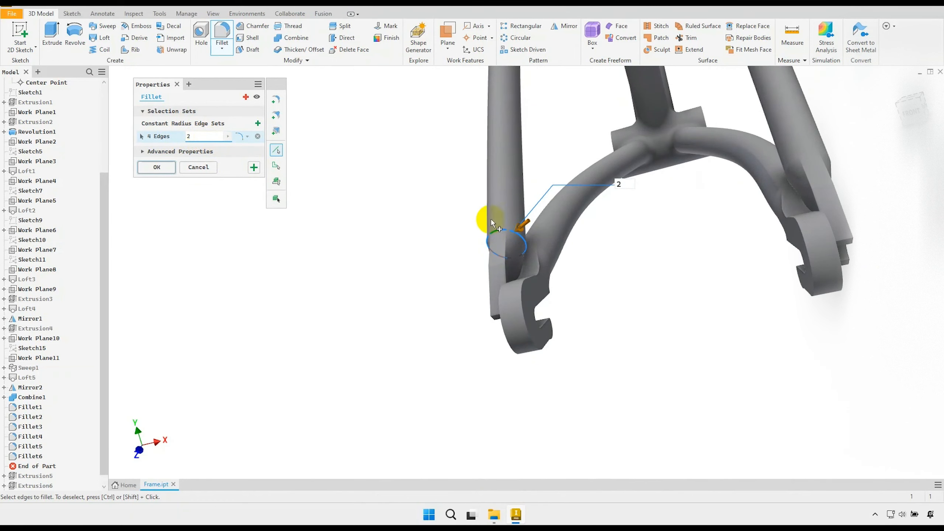
scroll(512, 240, up, 5)
ctrl+click(485, 280)
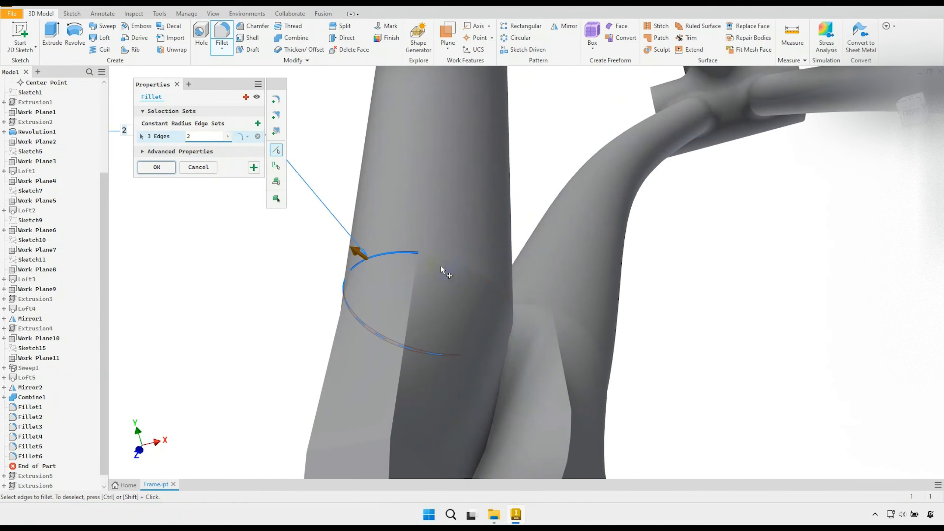
scroll(422, 233, down, 5)
scroll(409, 239, up, 7)
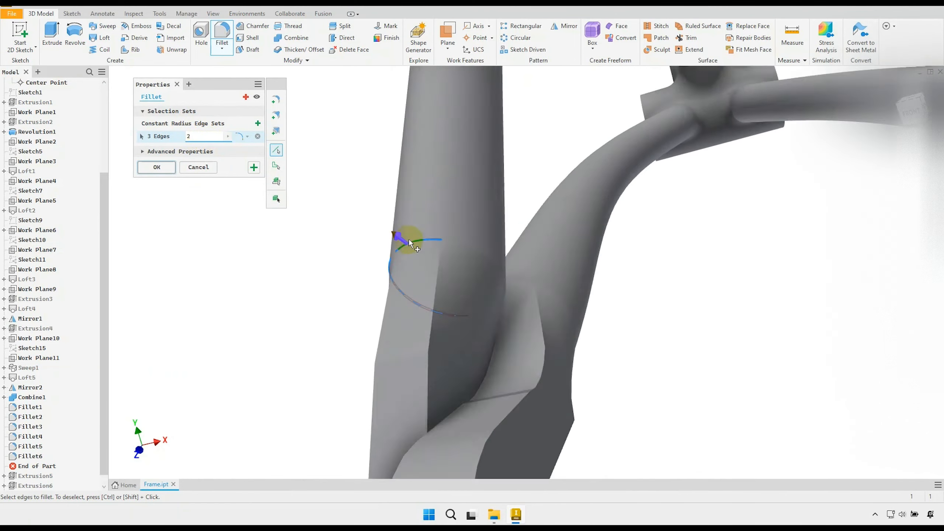
scroll(422, 240, down, 3)
ctrl+click(424, 241)
scroll(469, 227, down, 8)
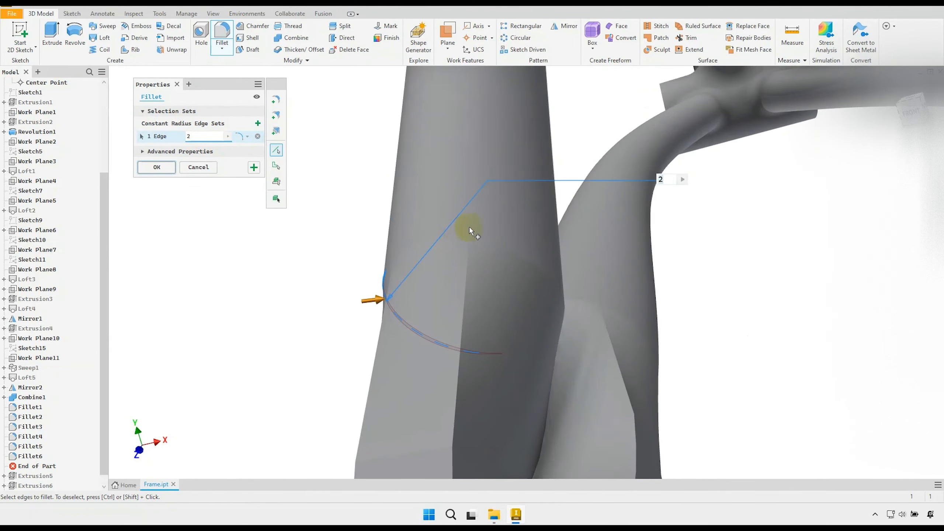
- Set the fillet radius to 5 mm, add the matching outer edge on the other seat stay and apply the fillet
shift+middle_drag(505, 251, 607, 239)
scroll(588, 228, up, 3)
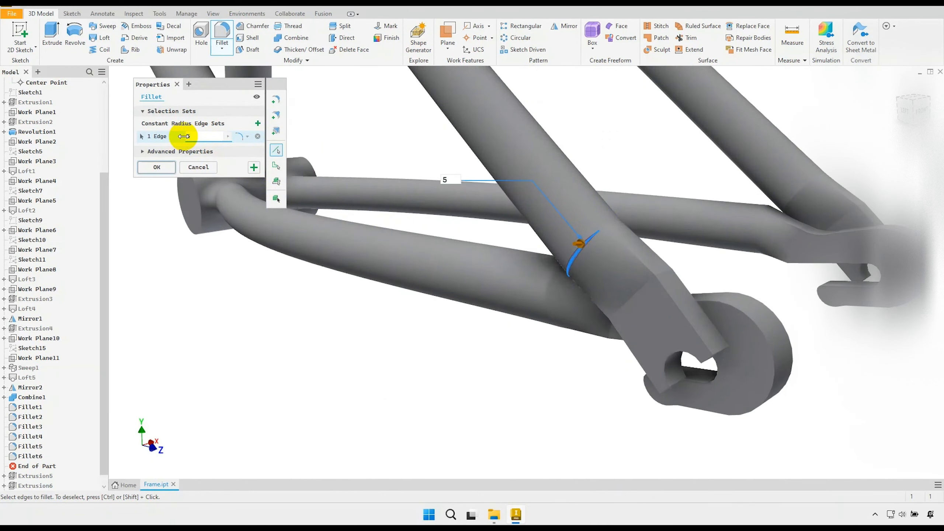
scroll(744, 220, down, 4)
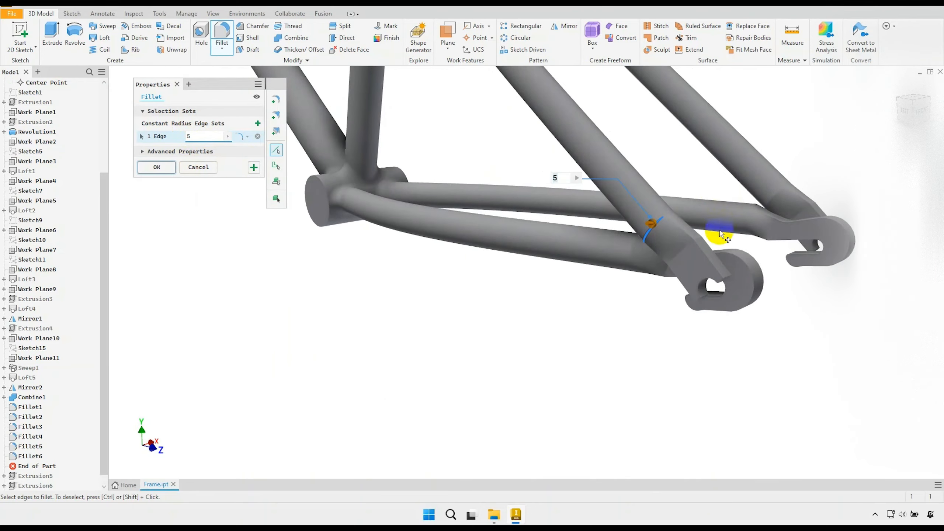
shift+middle_drag(695, 228, 585, 235)
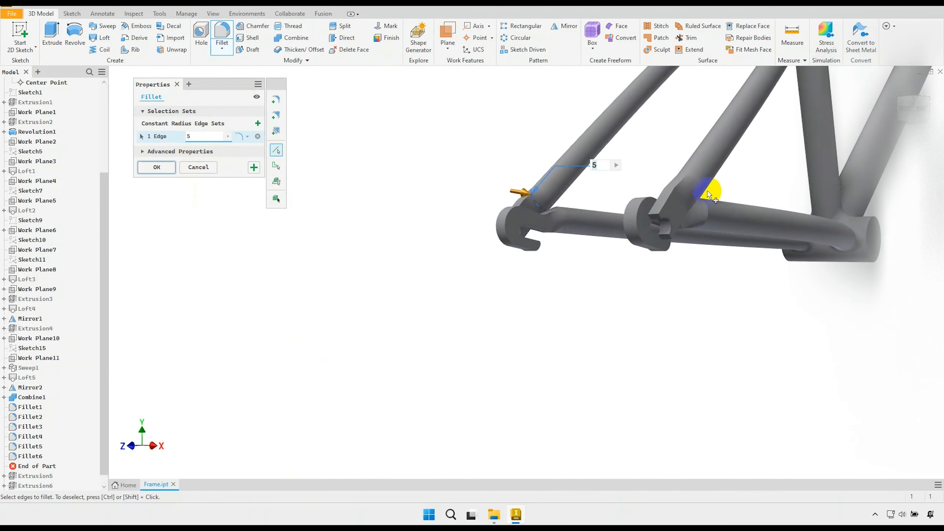
click(699, 188)
shift+middle_drag(680, 255, 607, 289)
click(255, 169)
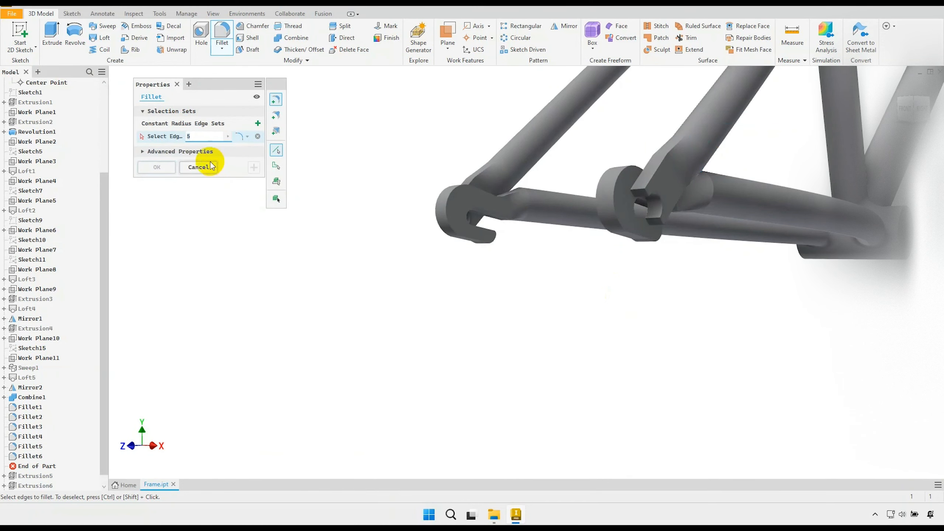
- Select the long side edges of one seat stay's flattened dropout end for a fillet of 2 mm radius
click(655, 175)
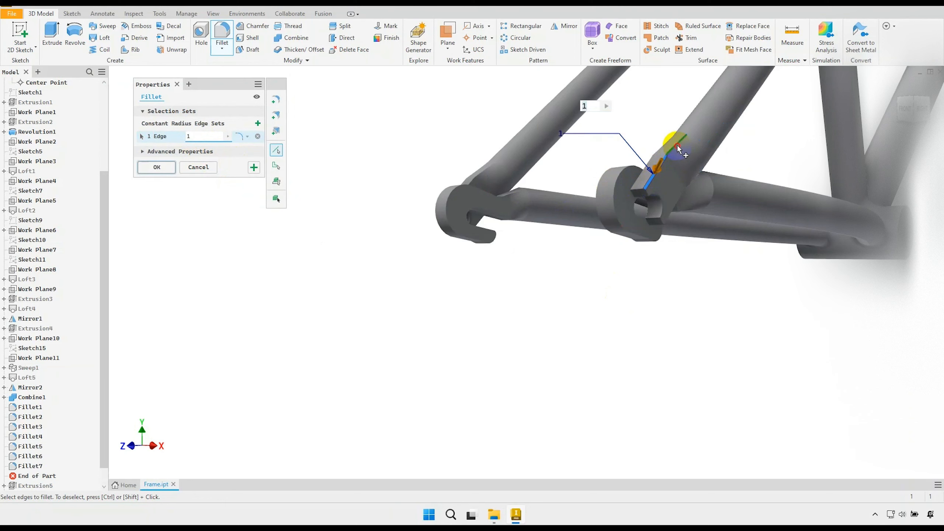
shift+middle_drag(681, 219, 610, 205)
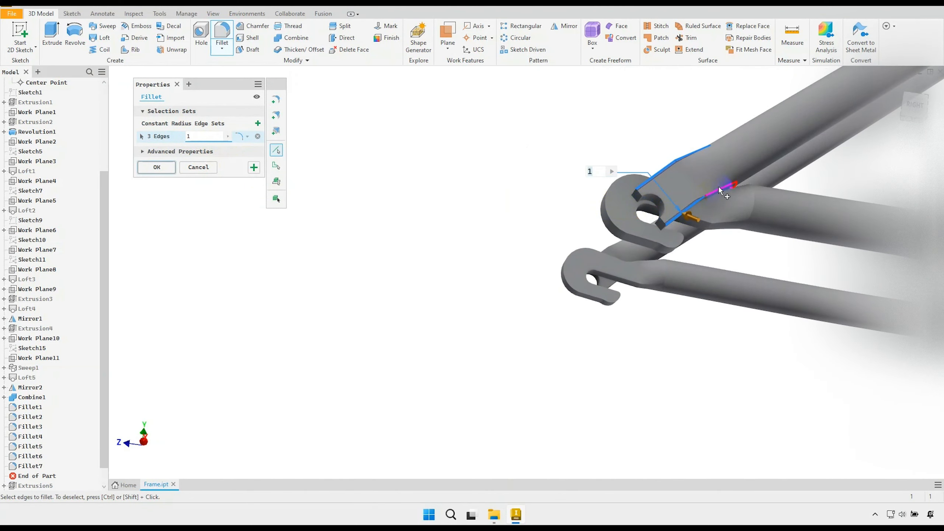
click(718, 189)
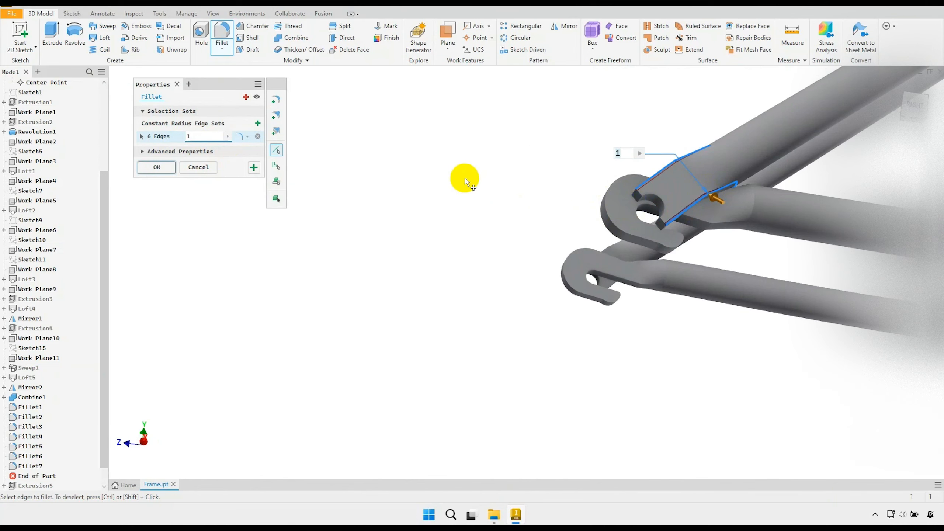
scroll(469, 188, down, 5)
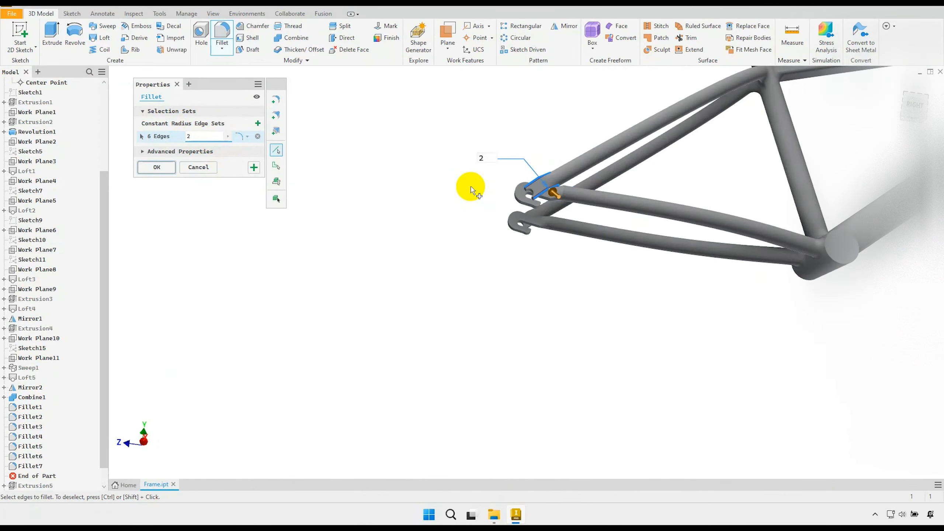
- Add the matching side edges of the other seat stay's dropout end and apply the 2 mm fillet
shift+middle_drag(468, 189, 618, 217)
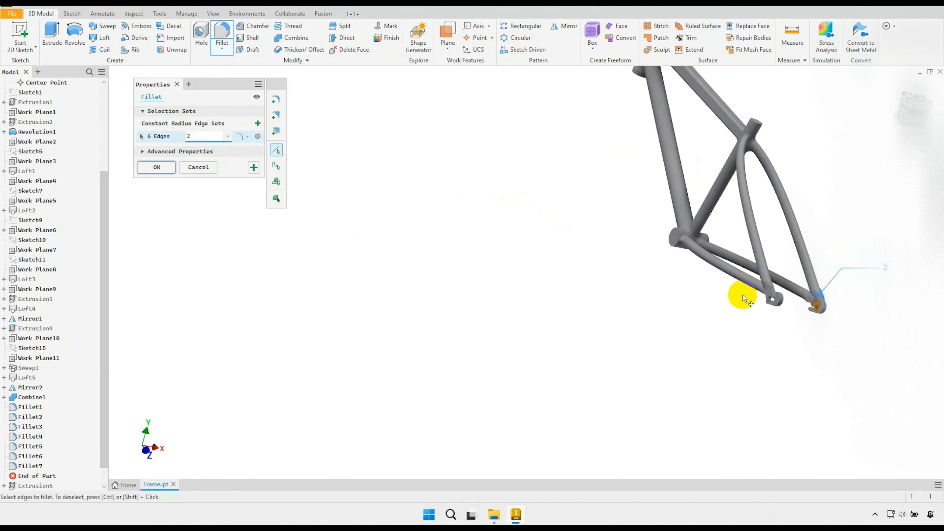
scroll(754, 296, up, 5)
click(792, 291)
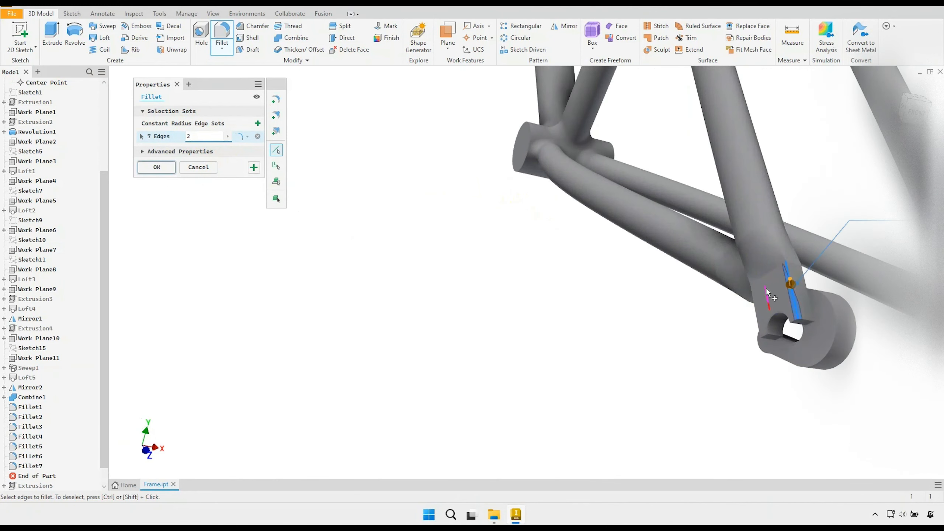
click(751, 298)
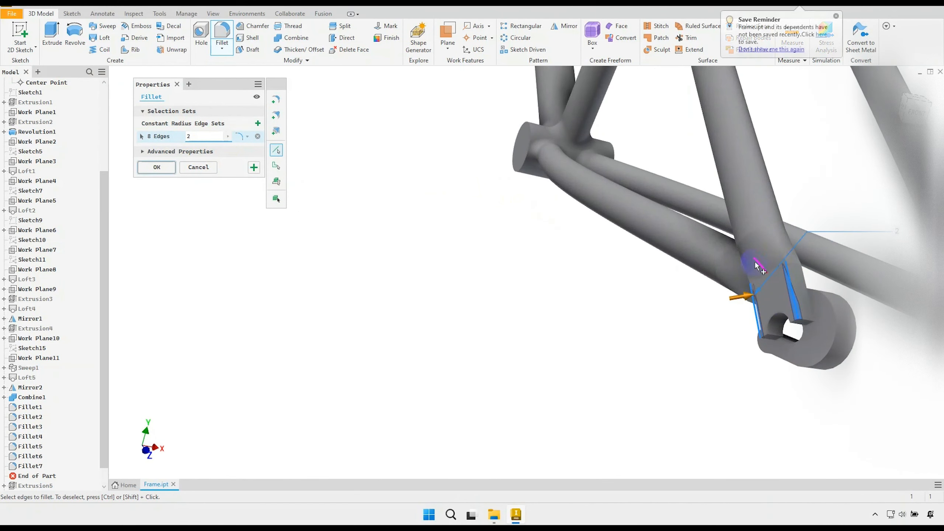
click(745, 274)
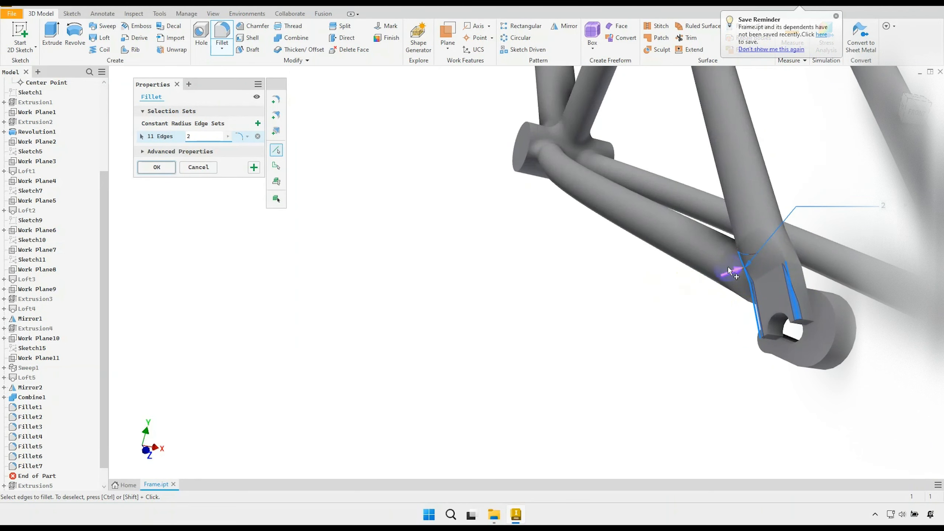
scroll(696, 269, down, 2)
click(163, 168)
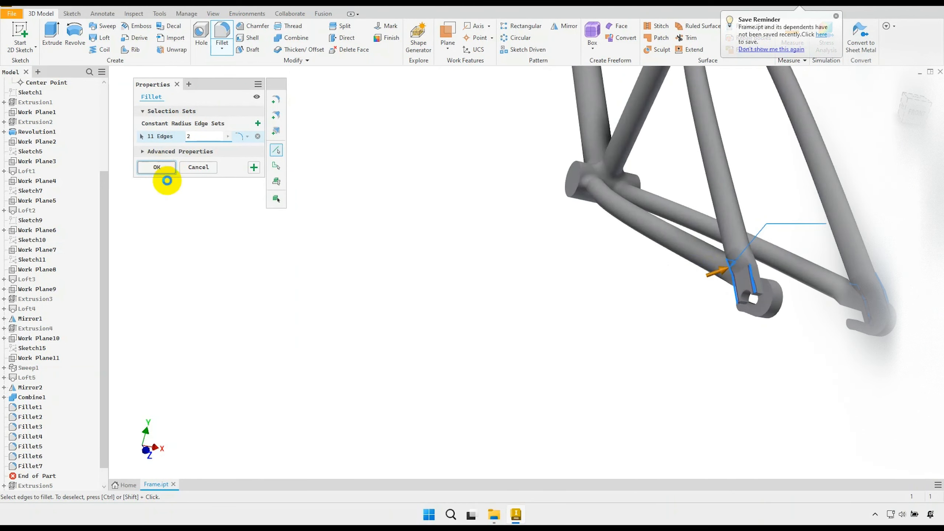